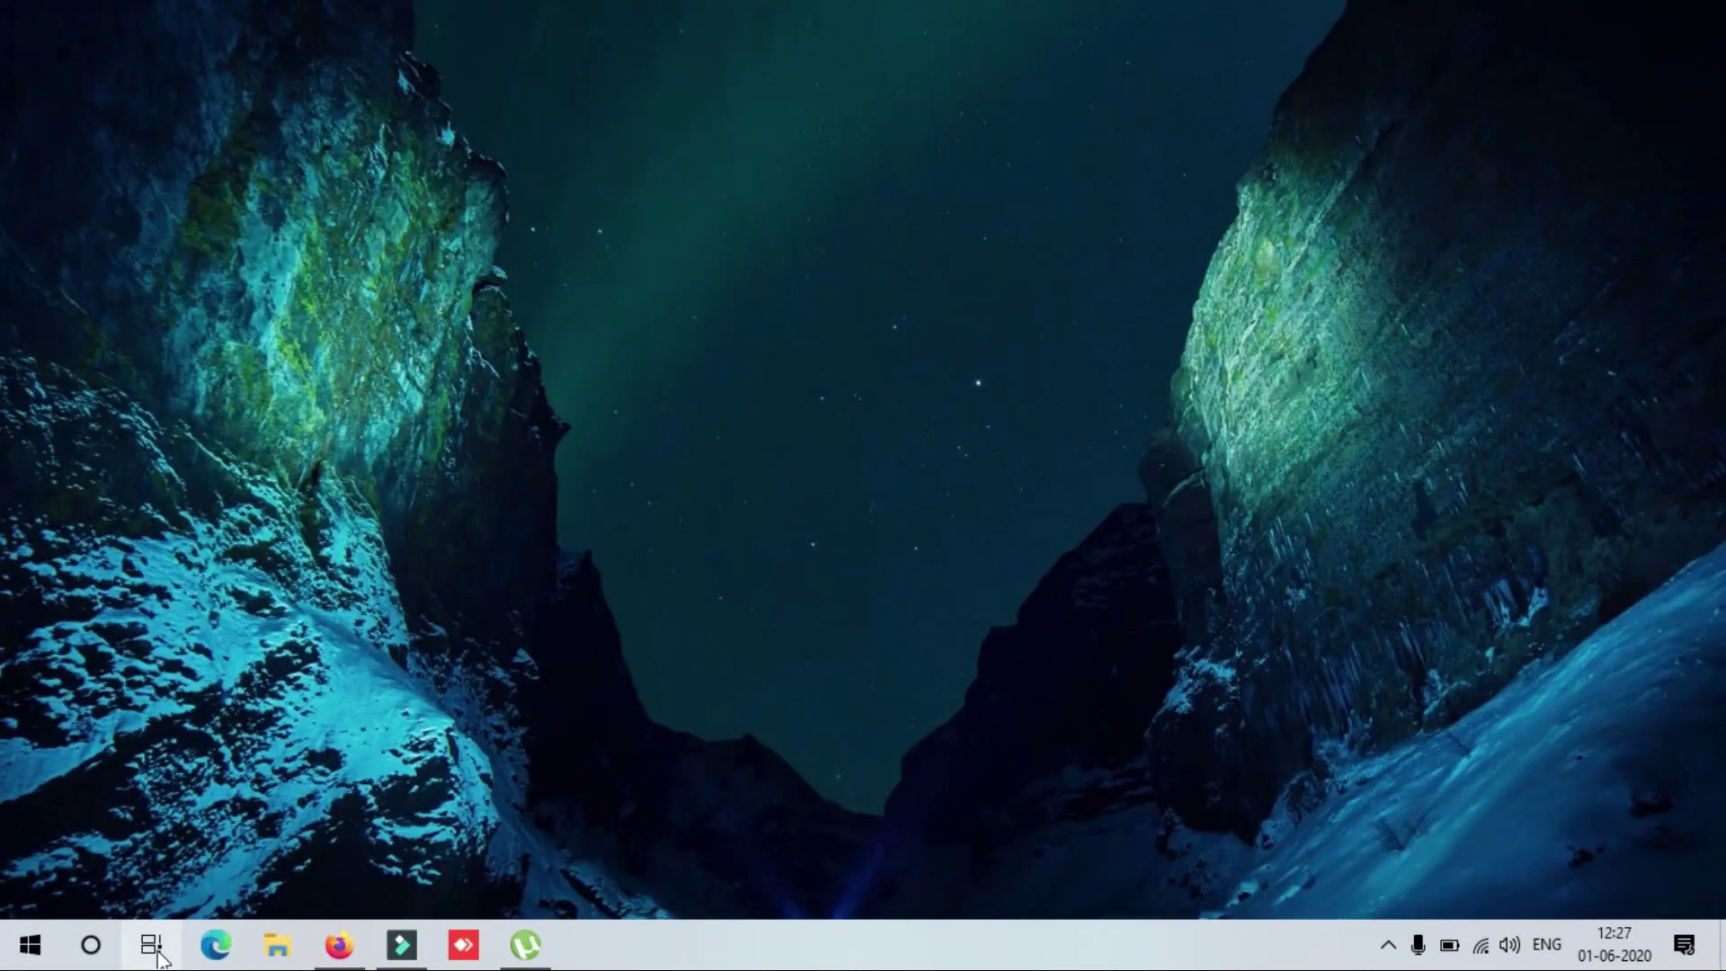
right_click(1078, 241)
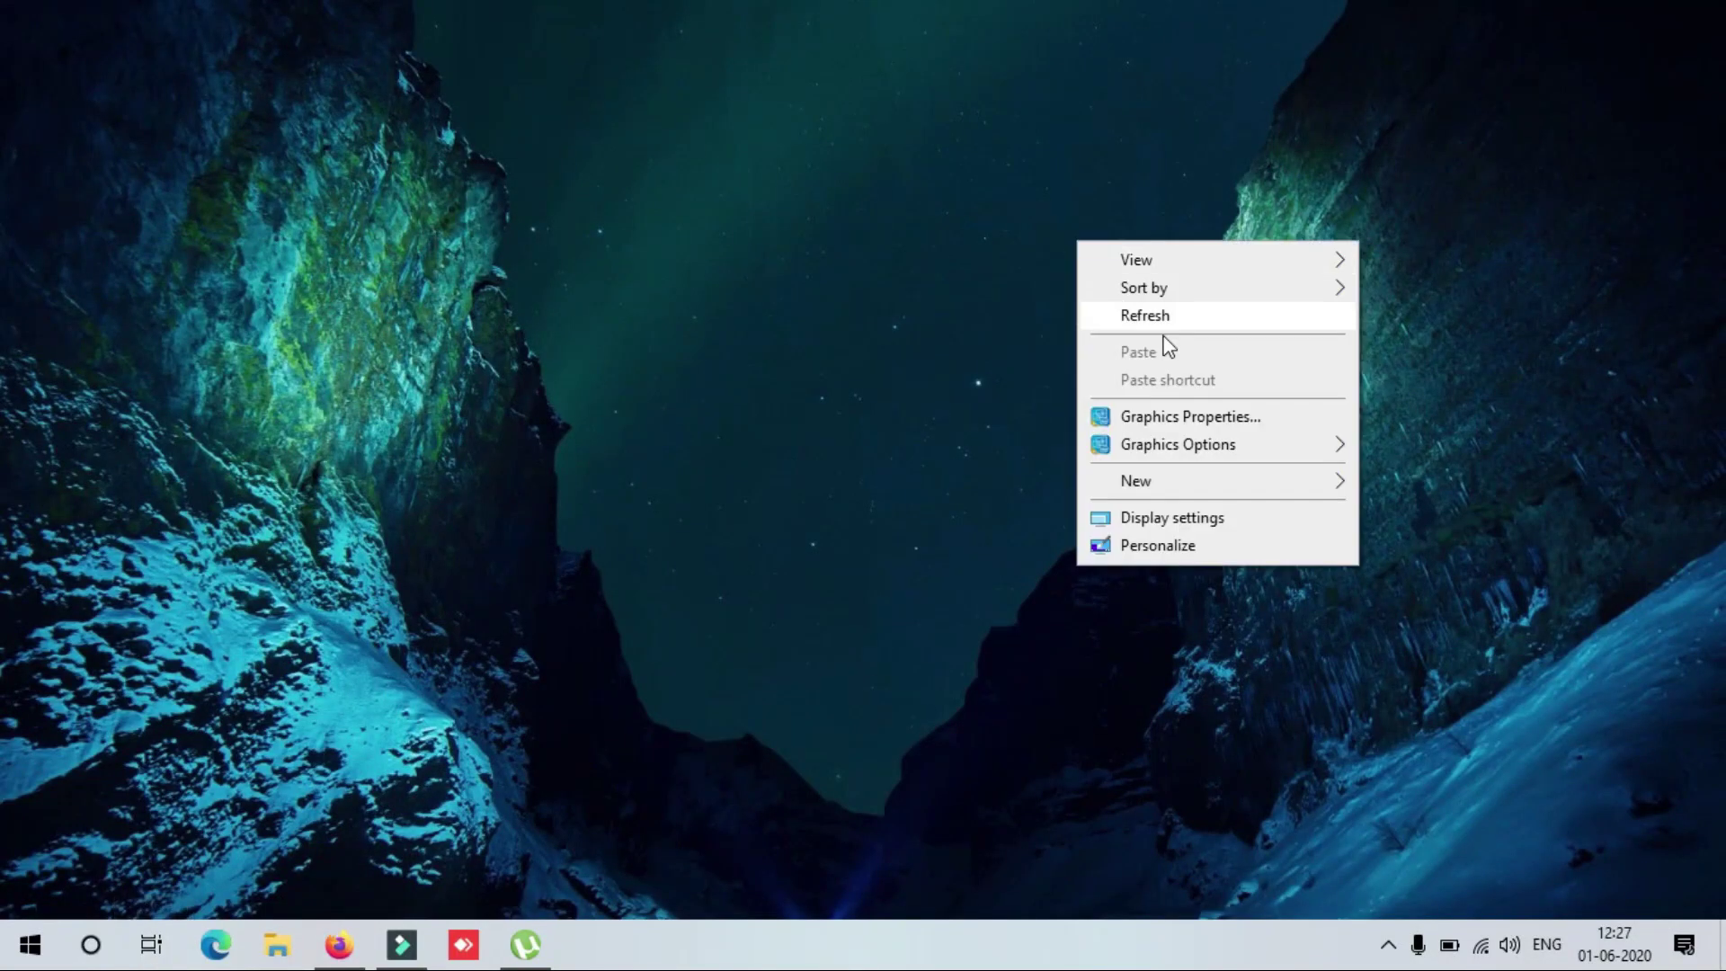
click(1175, 324)
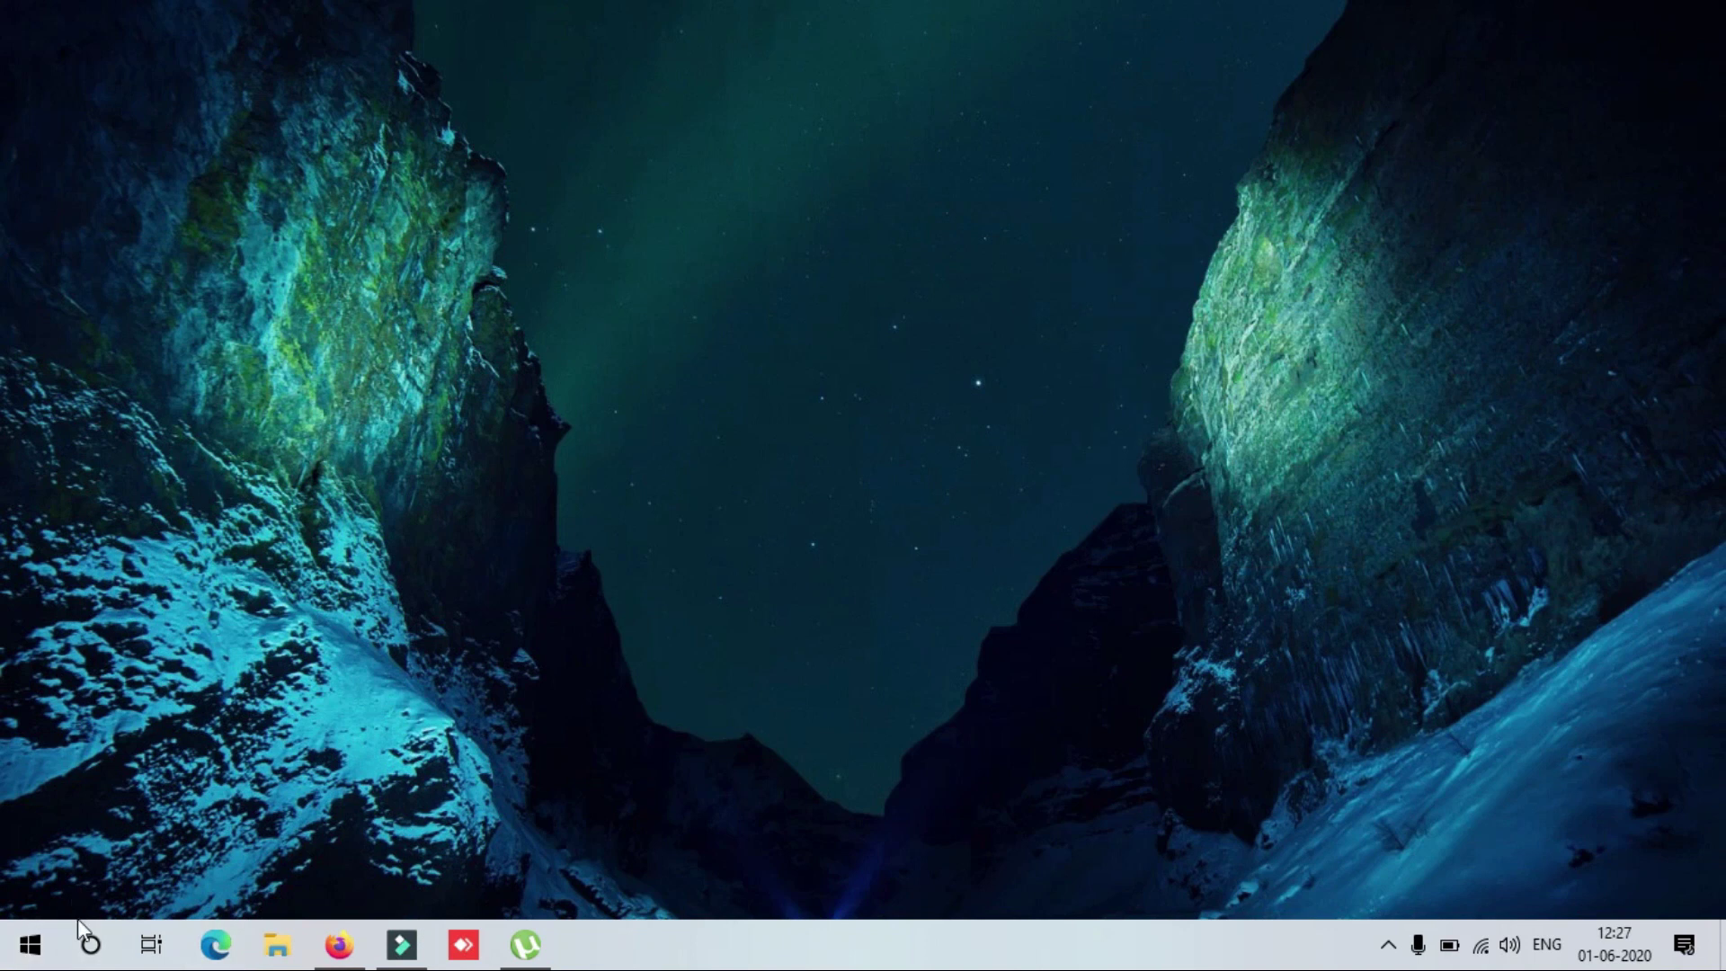
- Create a second virtual desktop, name it "Office Work", and switch to it
click(151, 945)
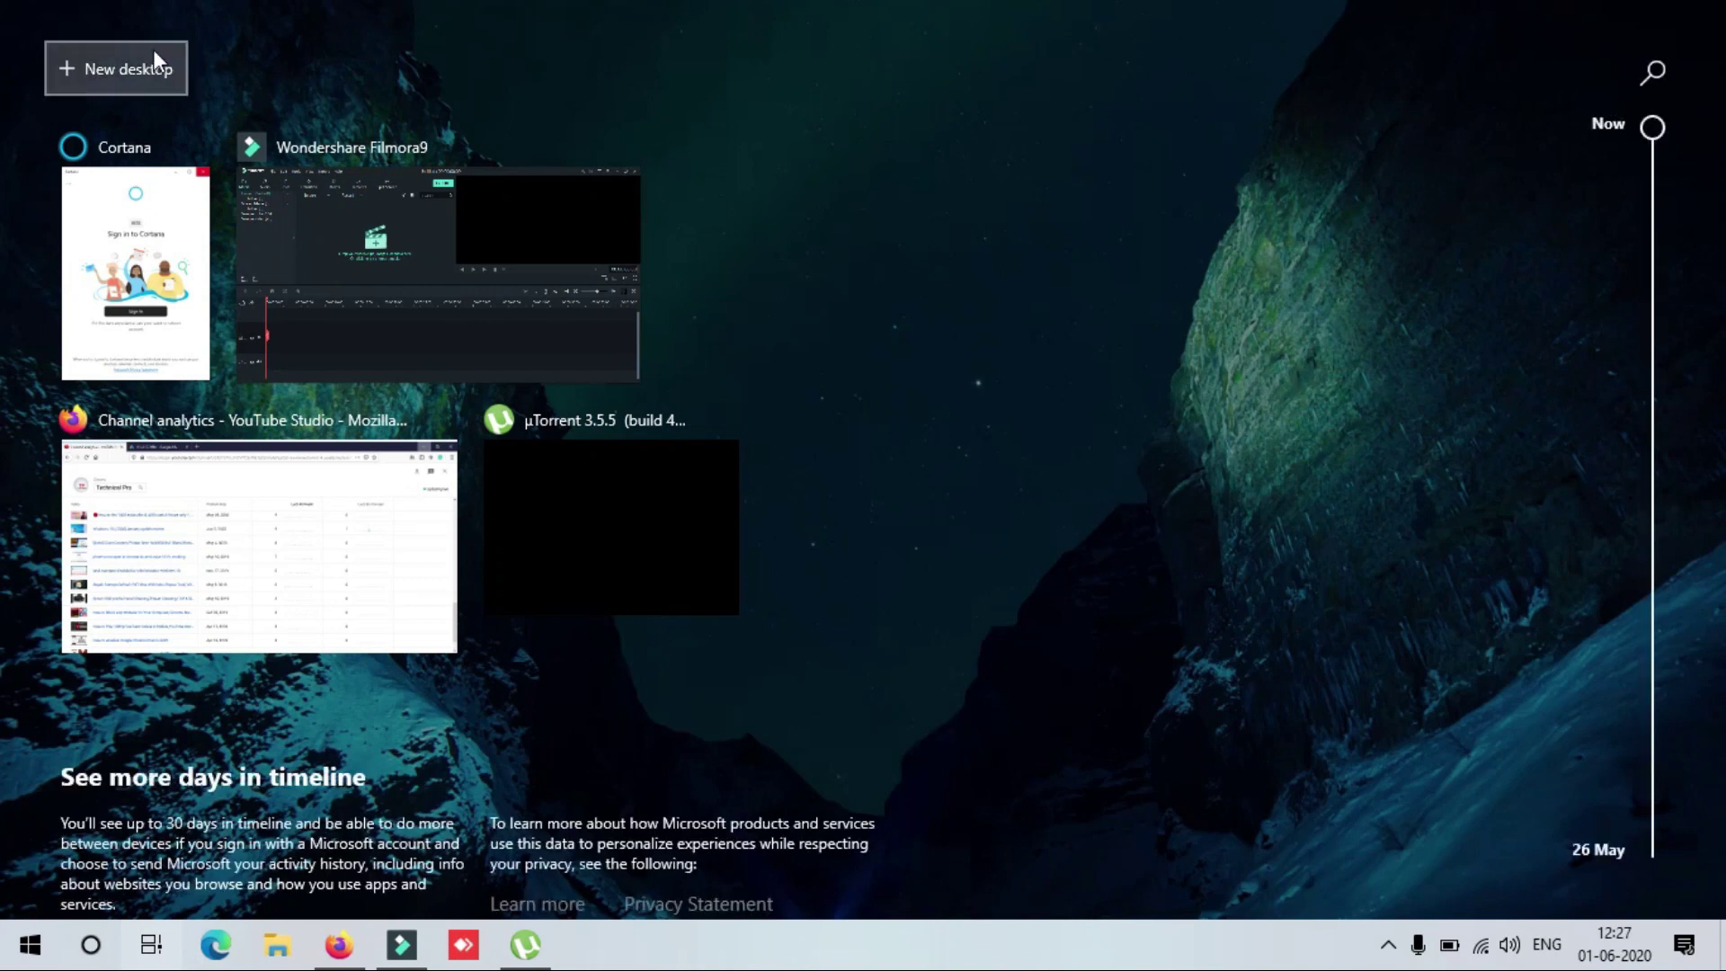
click(140, 72)
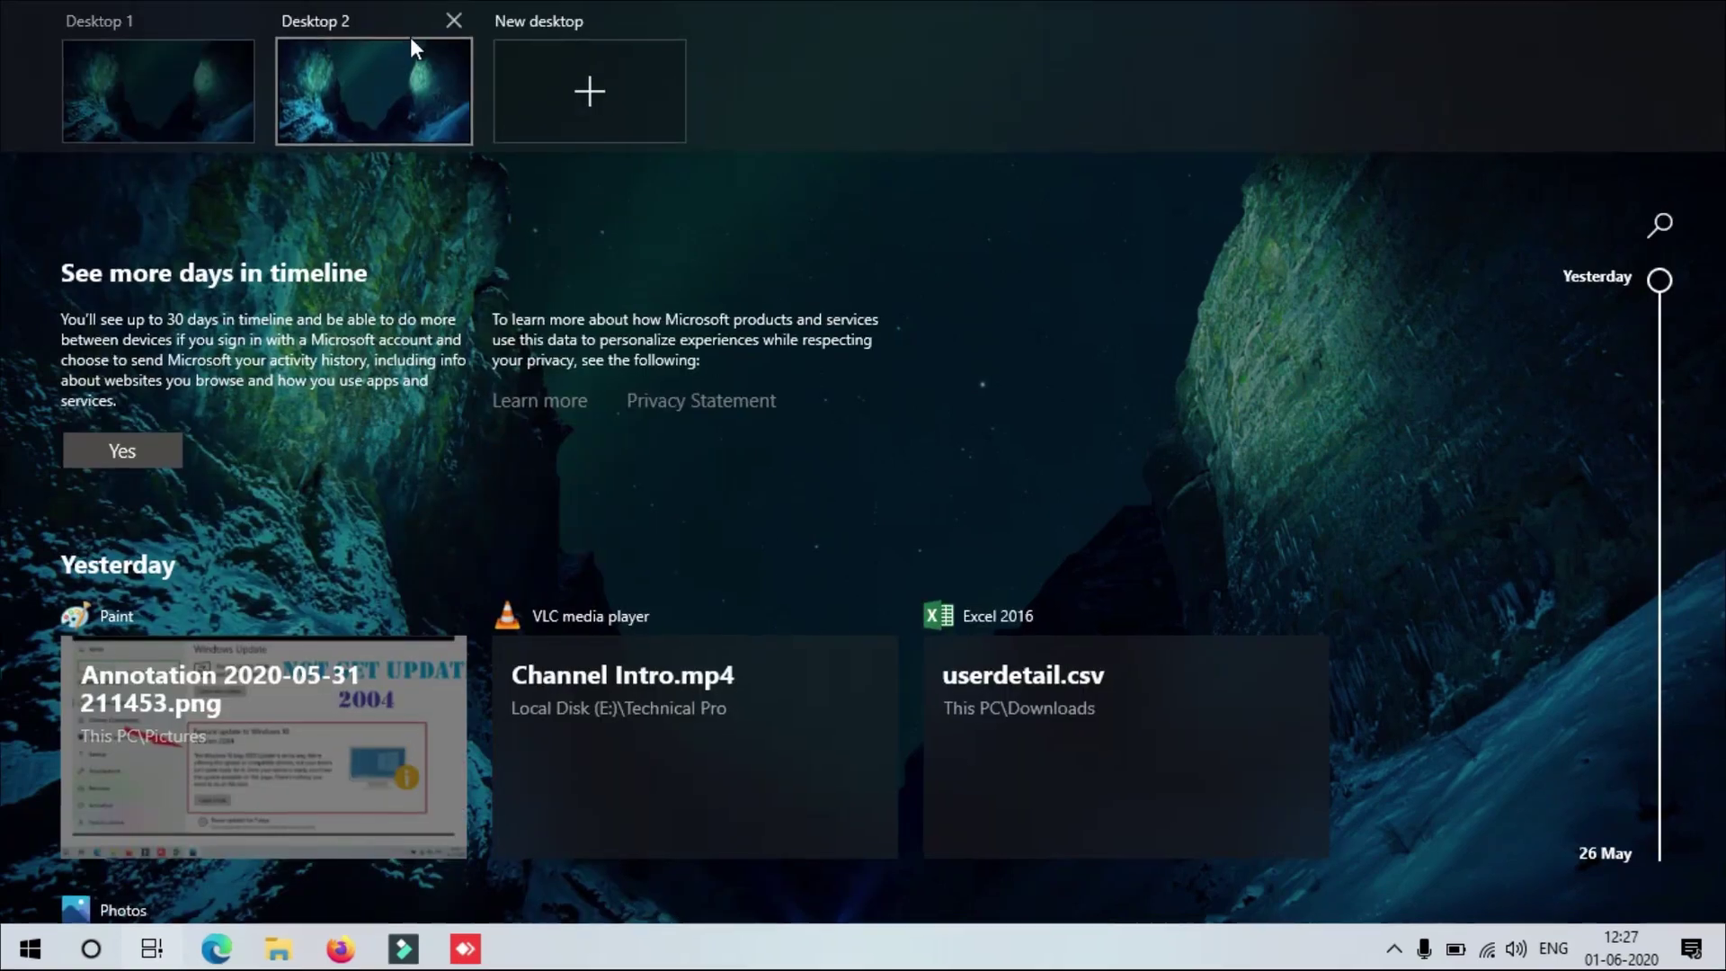
click(347, 20)
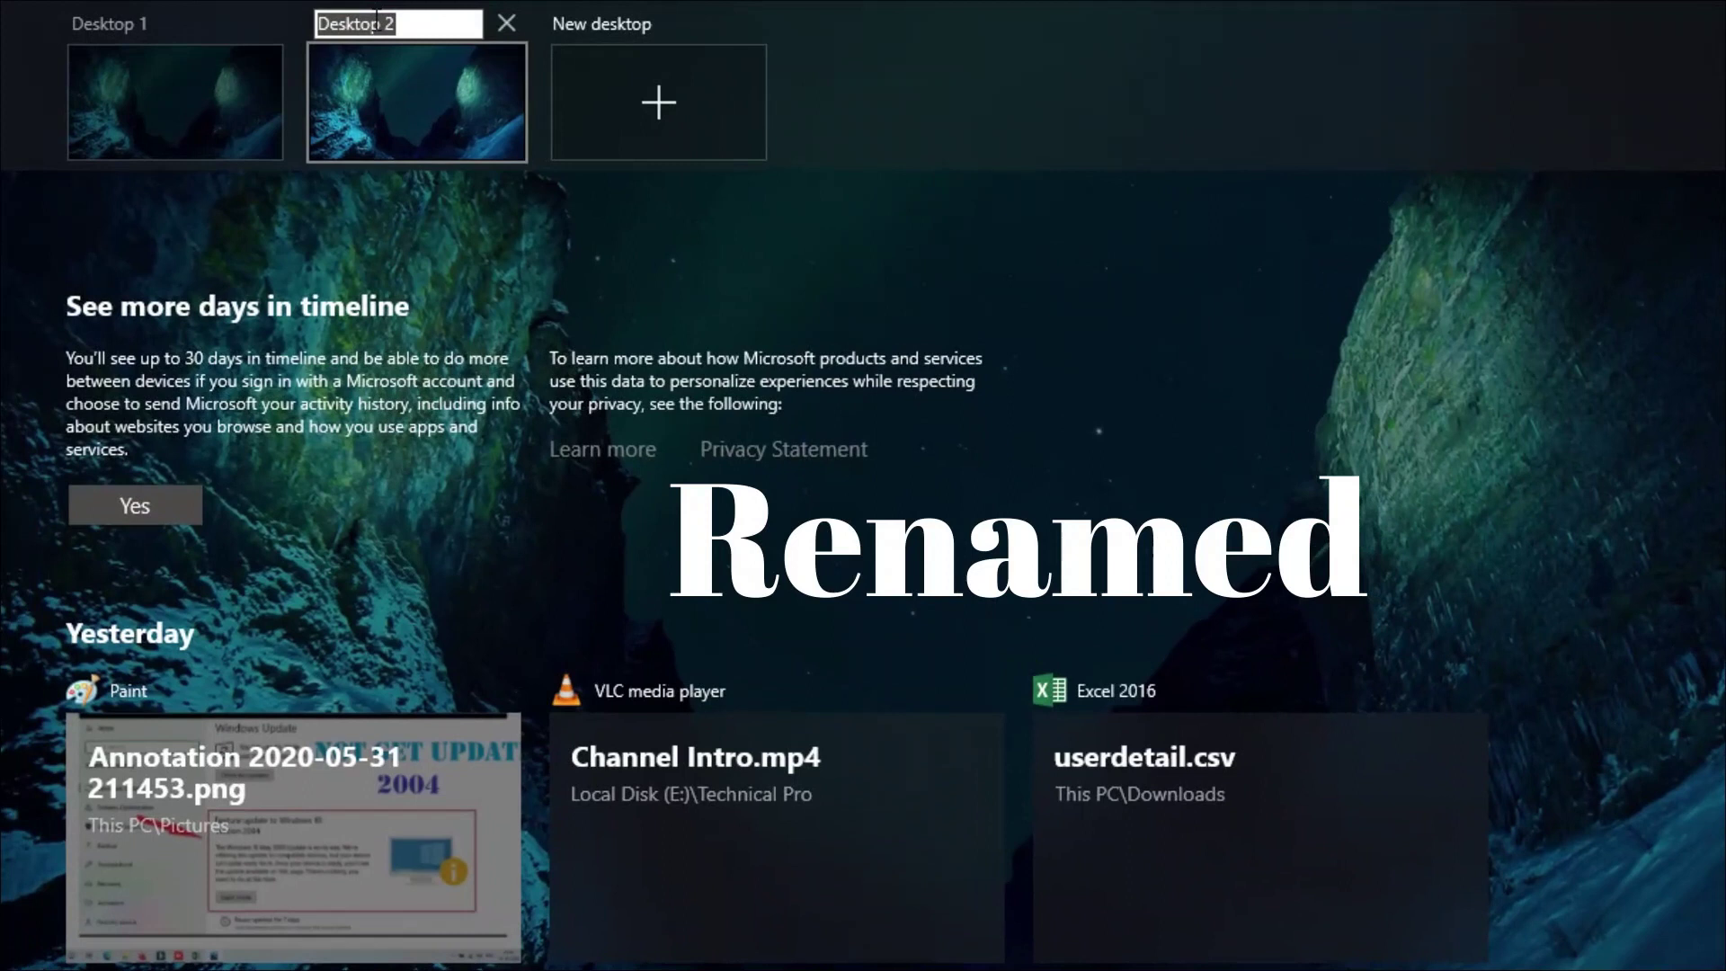
key(BackSpace)
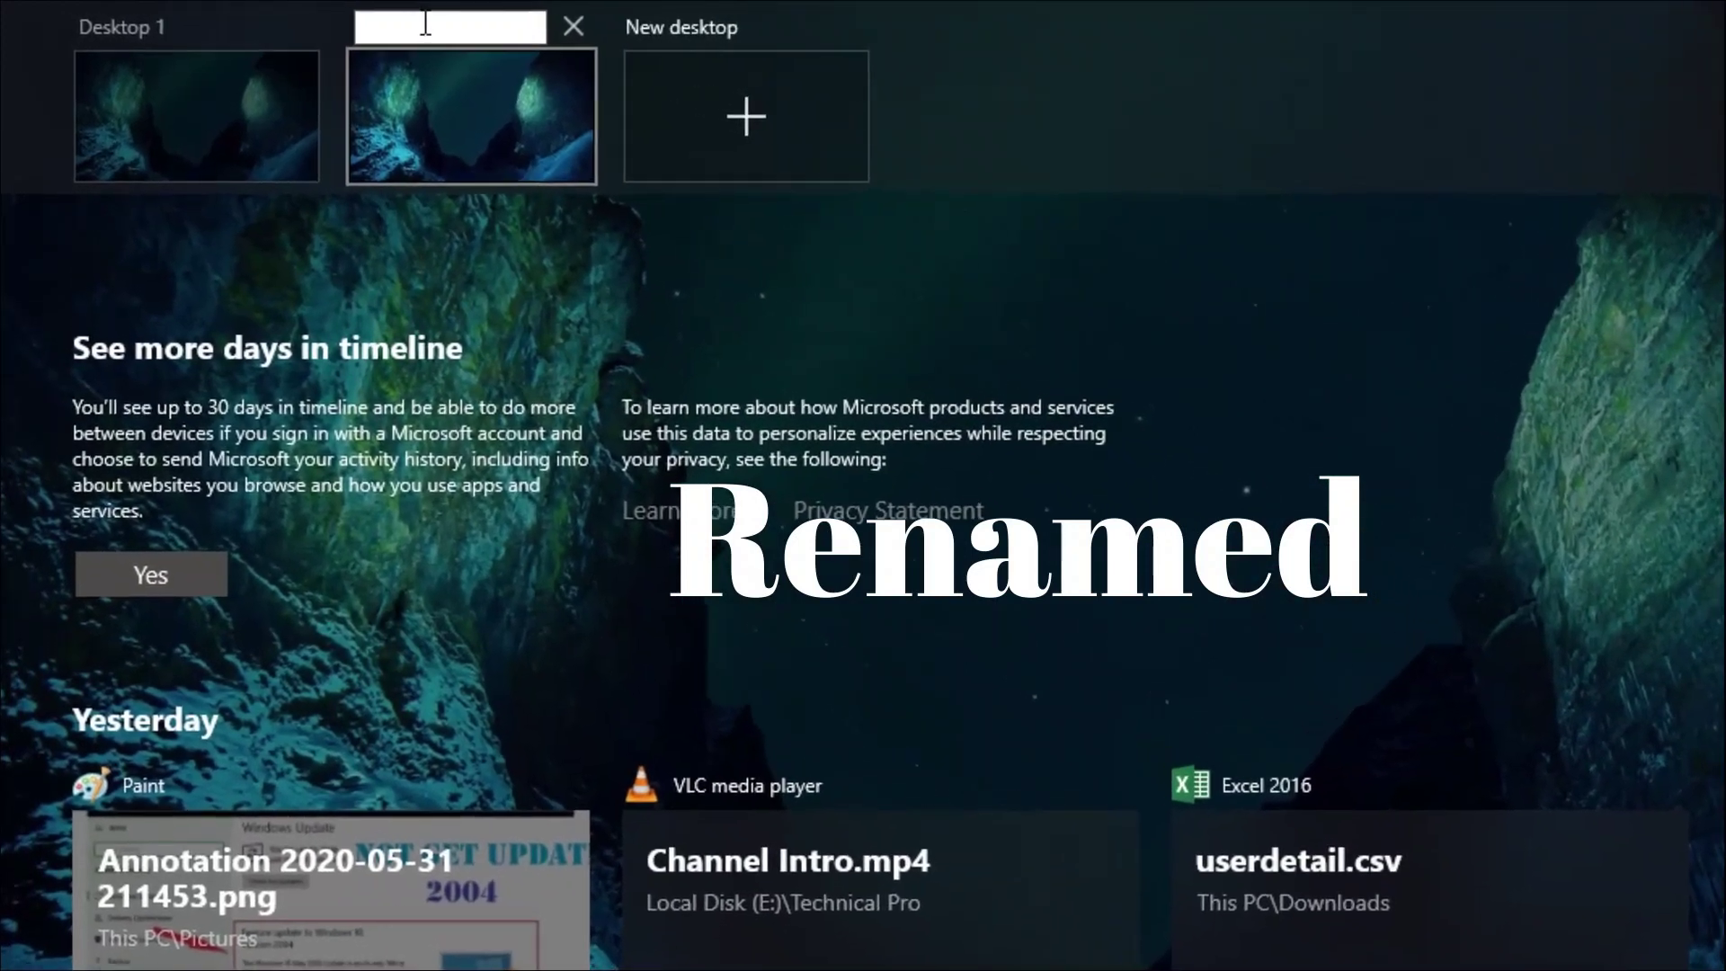
text(Officw)
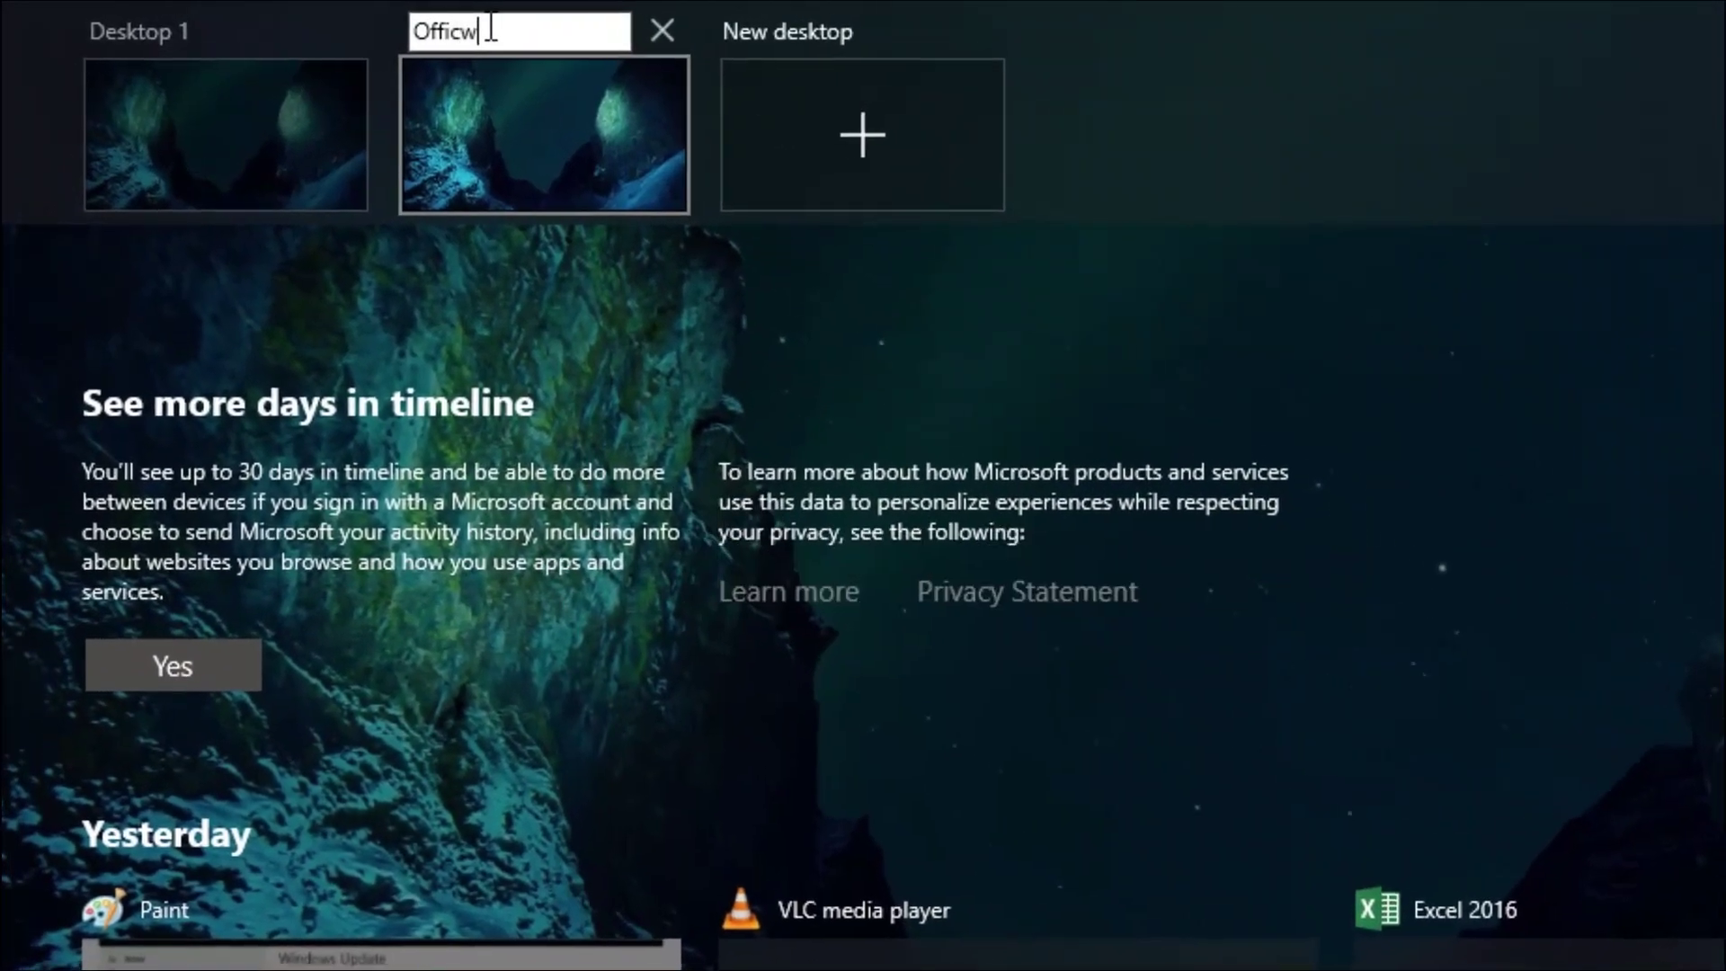
key(BackSpace)
text(e Work)
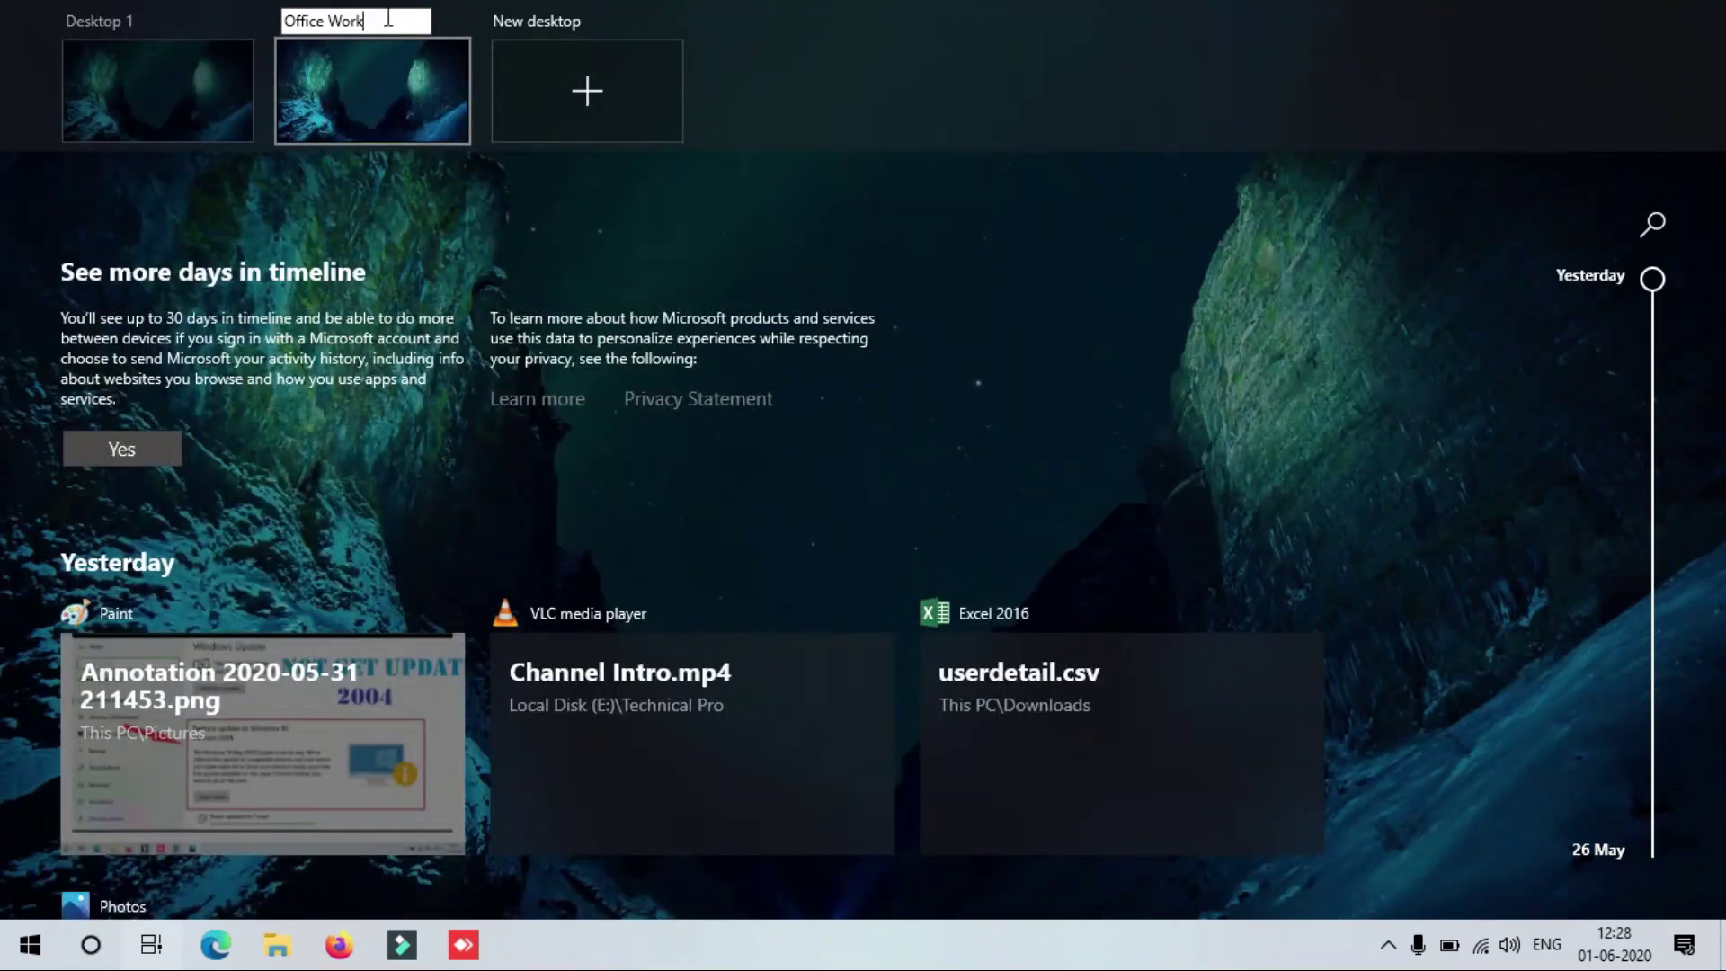
click(384, 124)
right_click(831, 137)
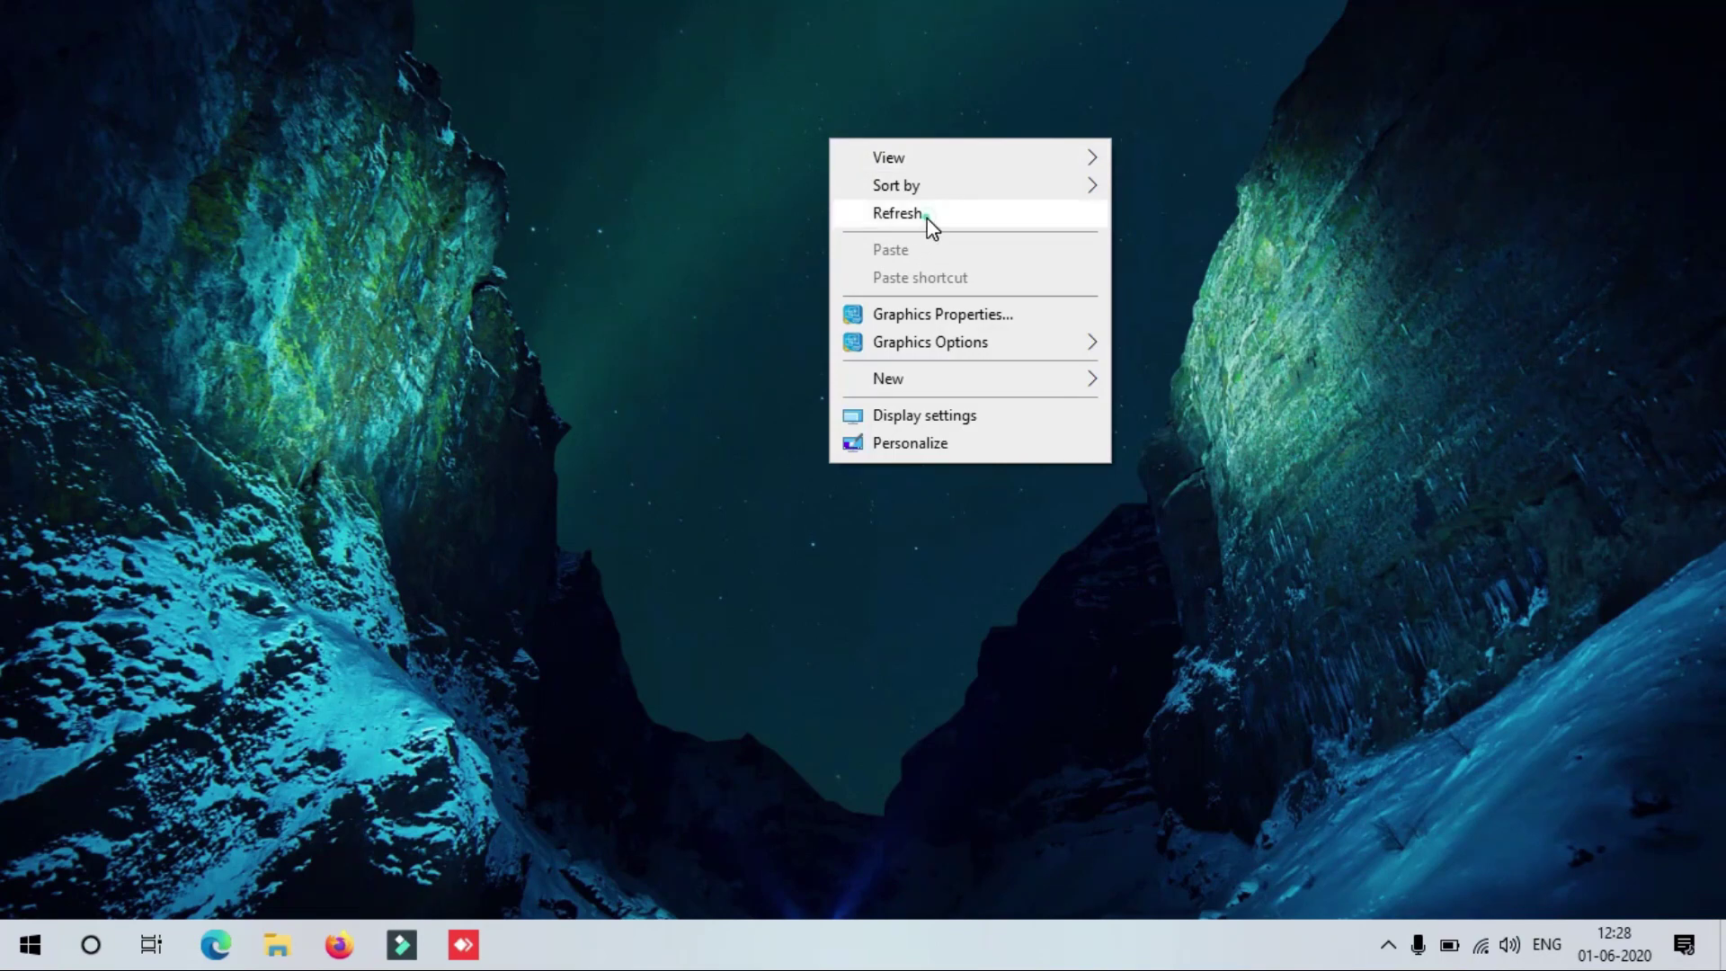
click(879, 173)
right_click(877, 159)
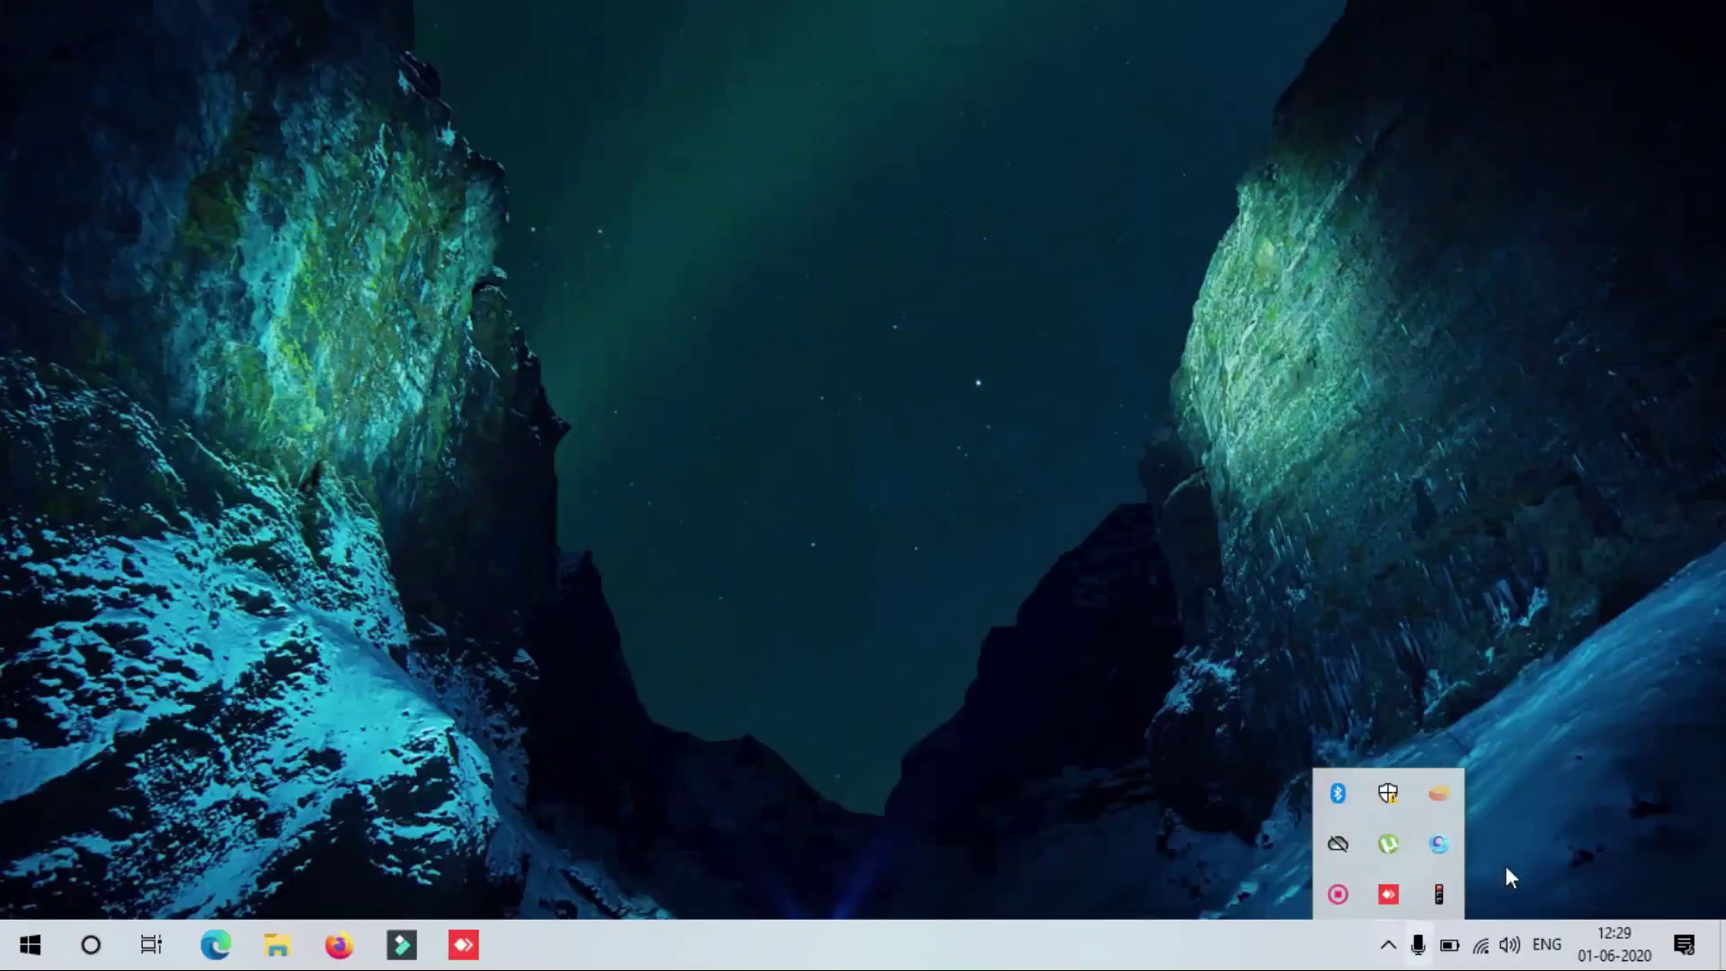
click(1562, 793)
- Examine the Status page of the Network & Internet settings, including the advanced network settings, and close it
right_click(1481, 945)
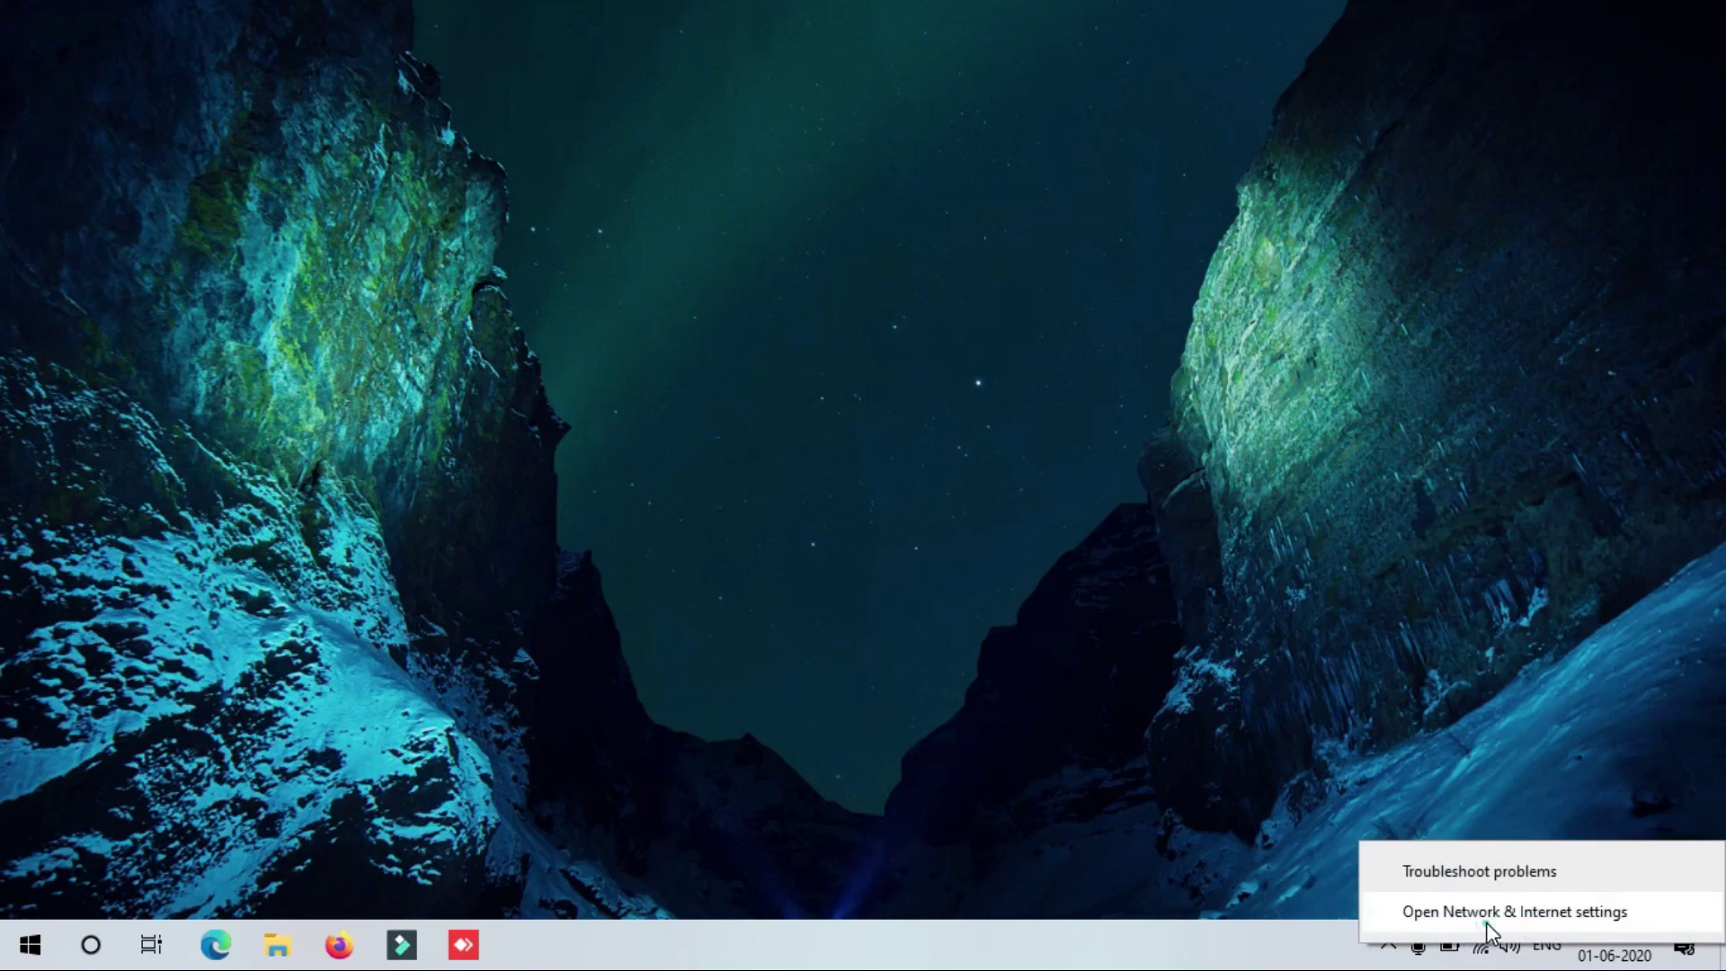
click(1528, 909)
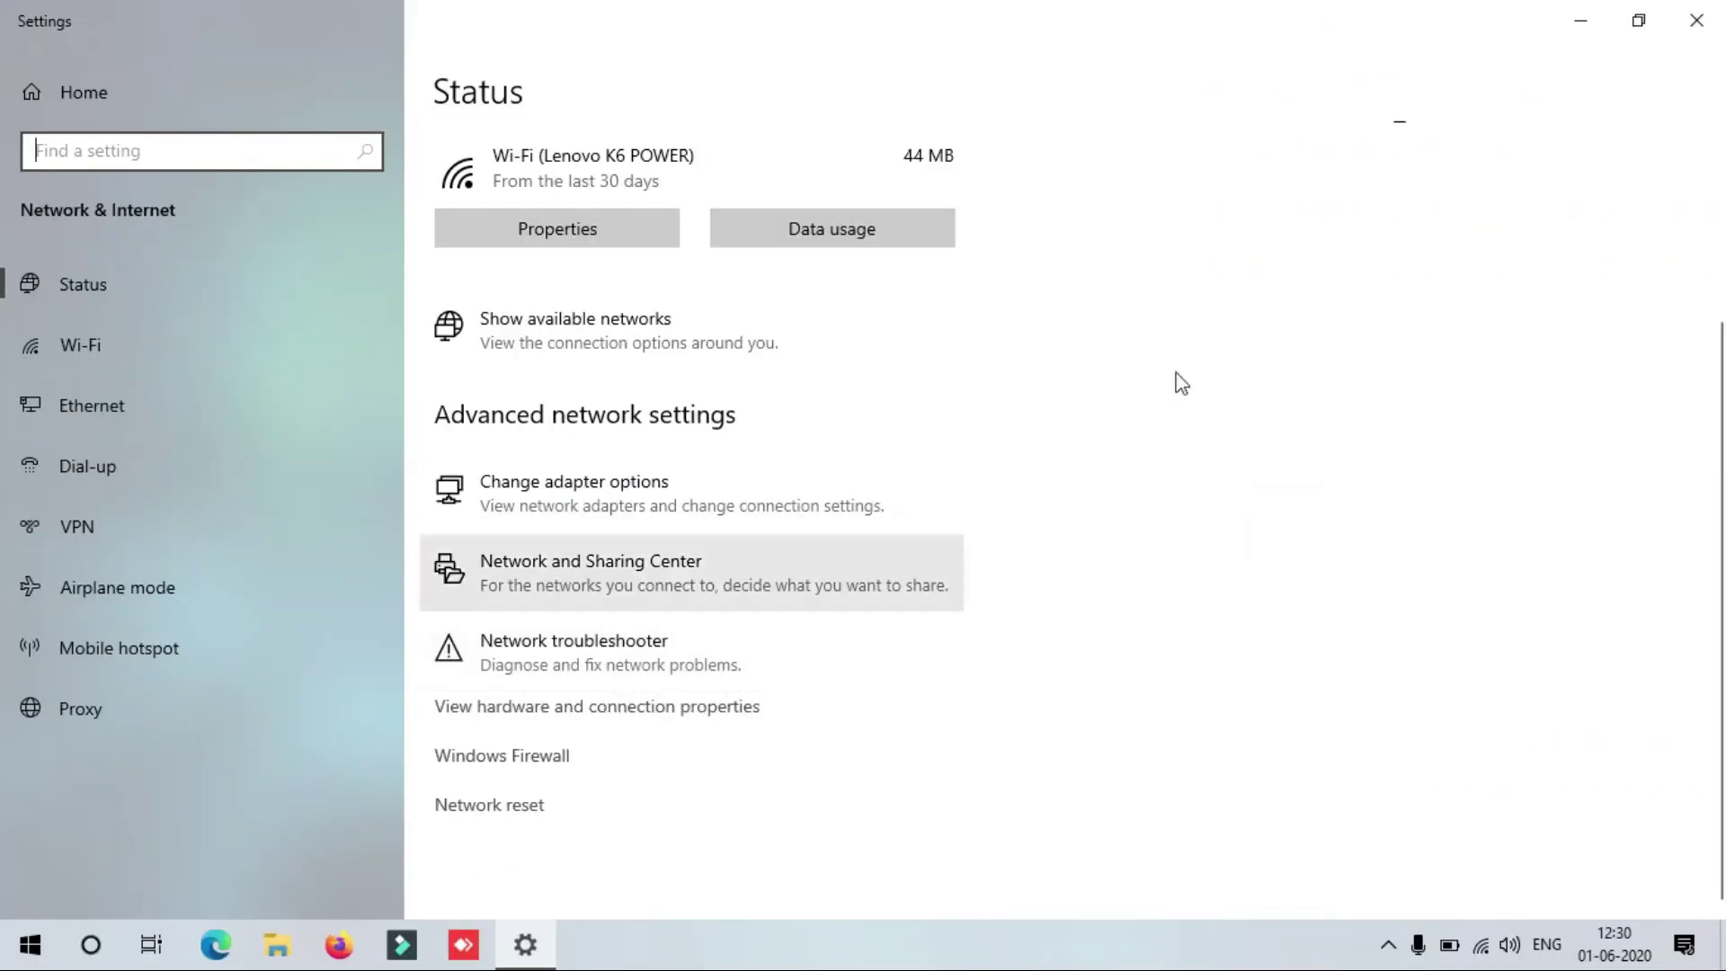
click(1695, 20)
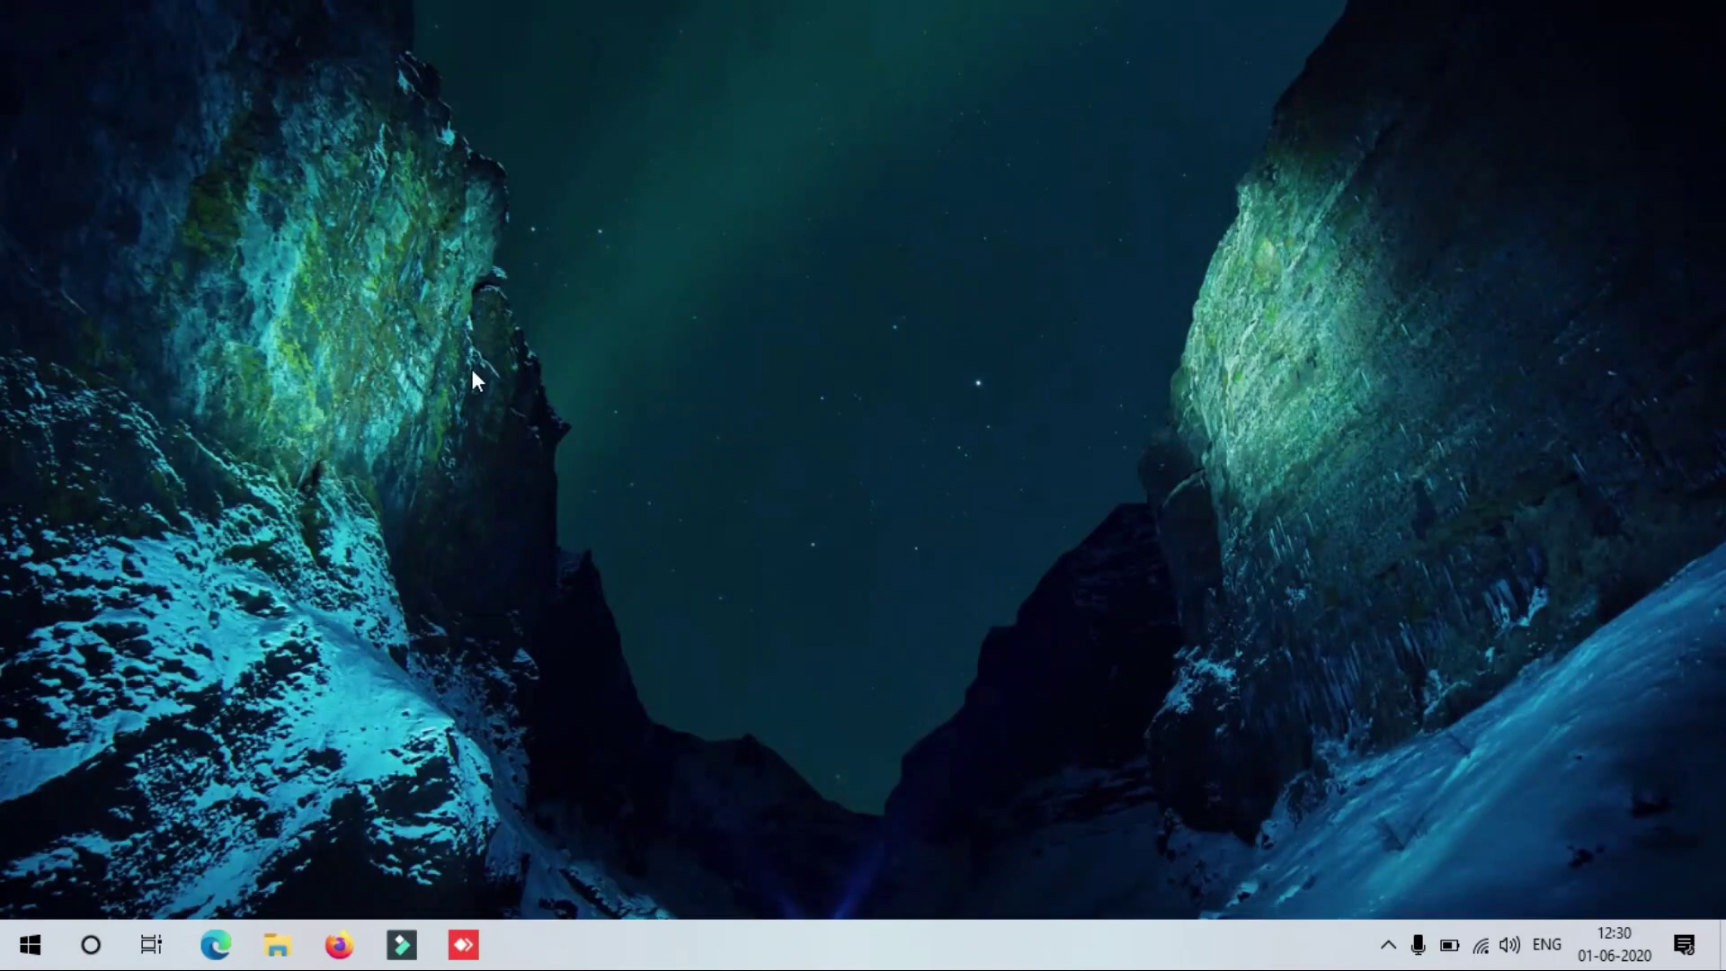
- Find the Troubleshoot settings by searching Windows Settings, and review the choices for running recommended troubleshooters
click(30, 944)
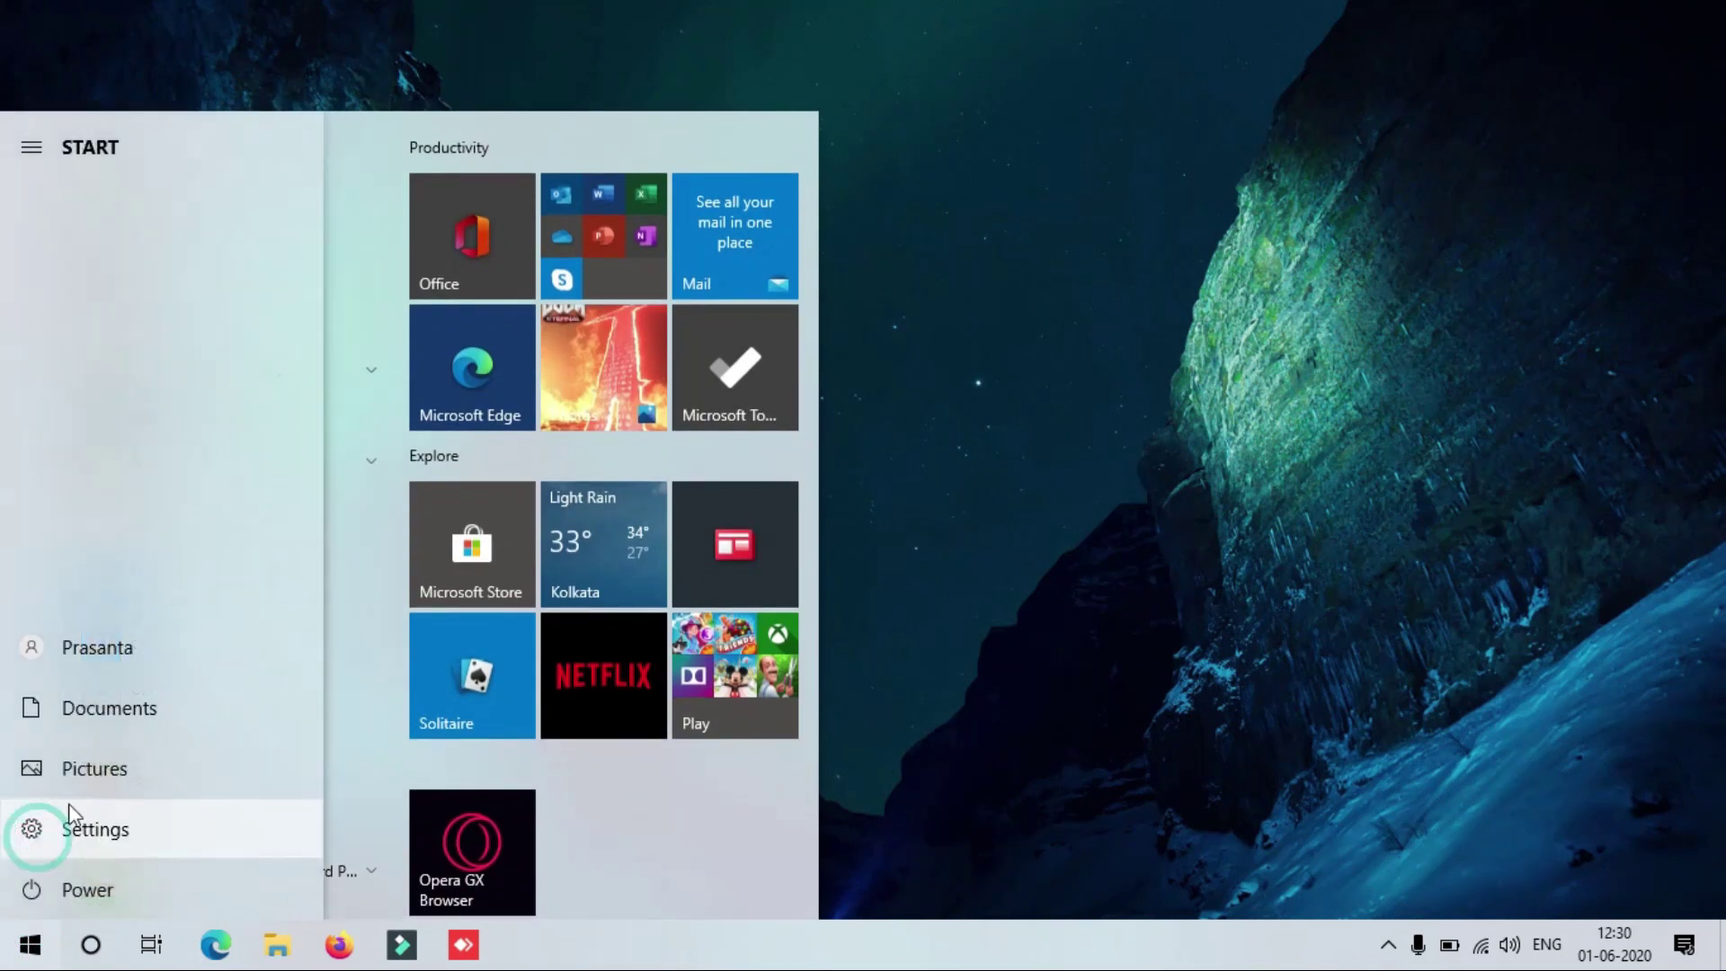
click(29, 825)
click(715, 183)
text(trubl)
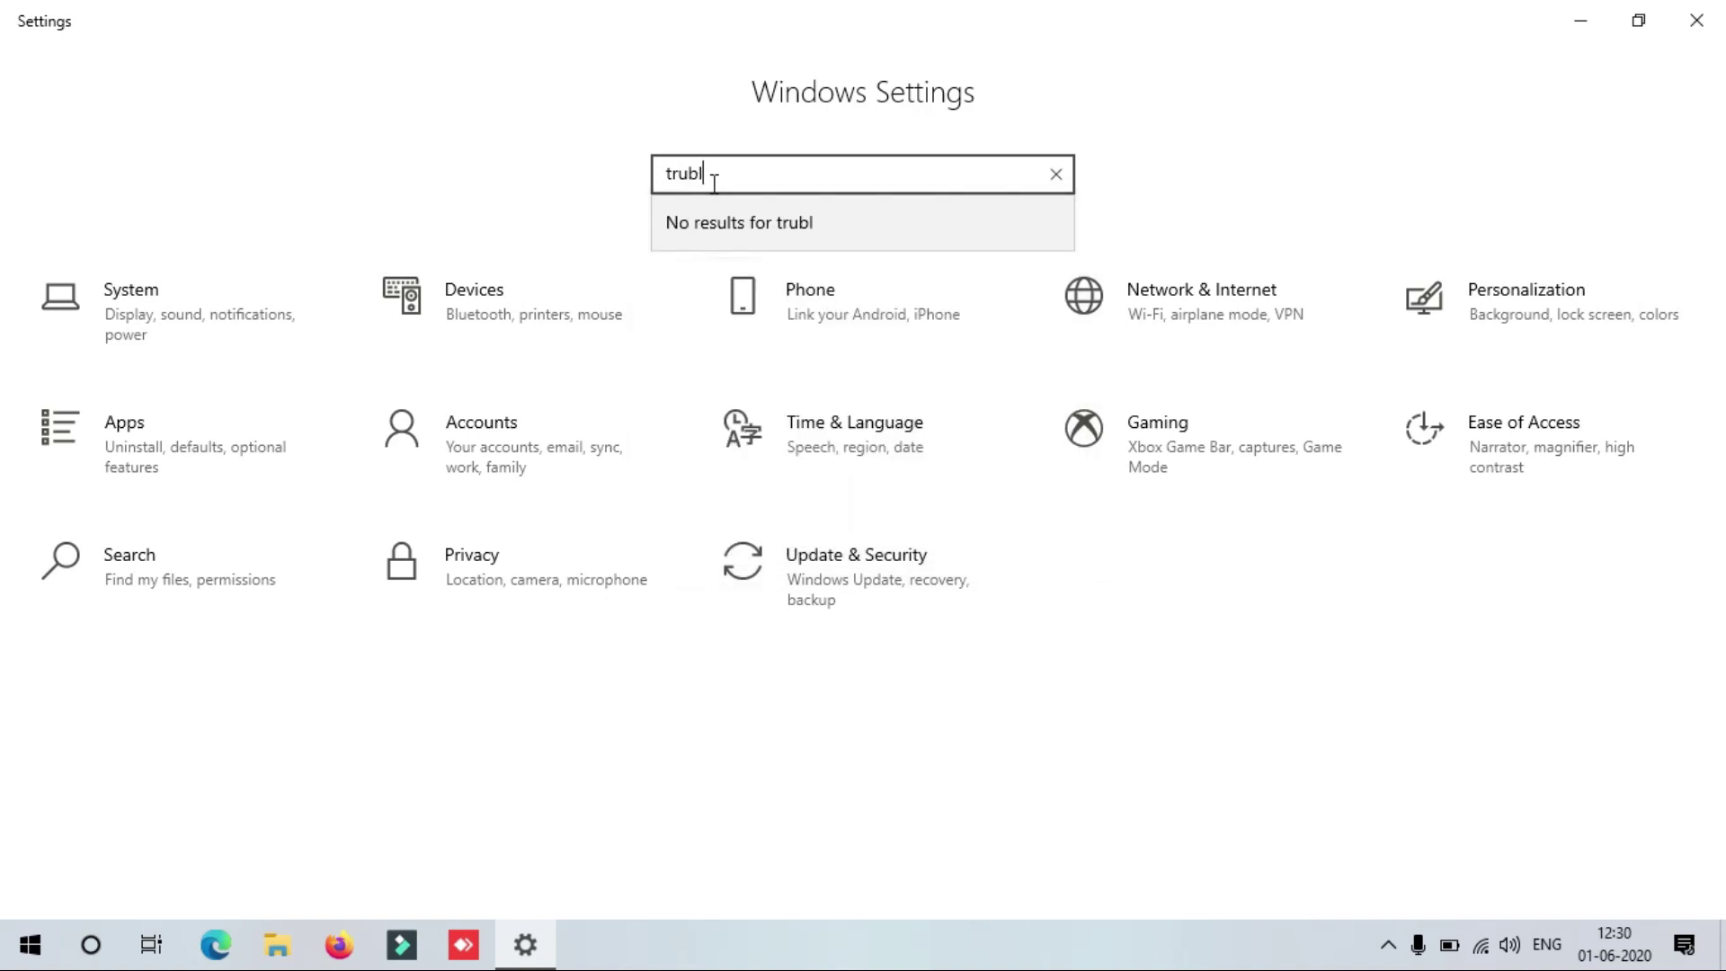
key(BackSpace)
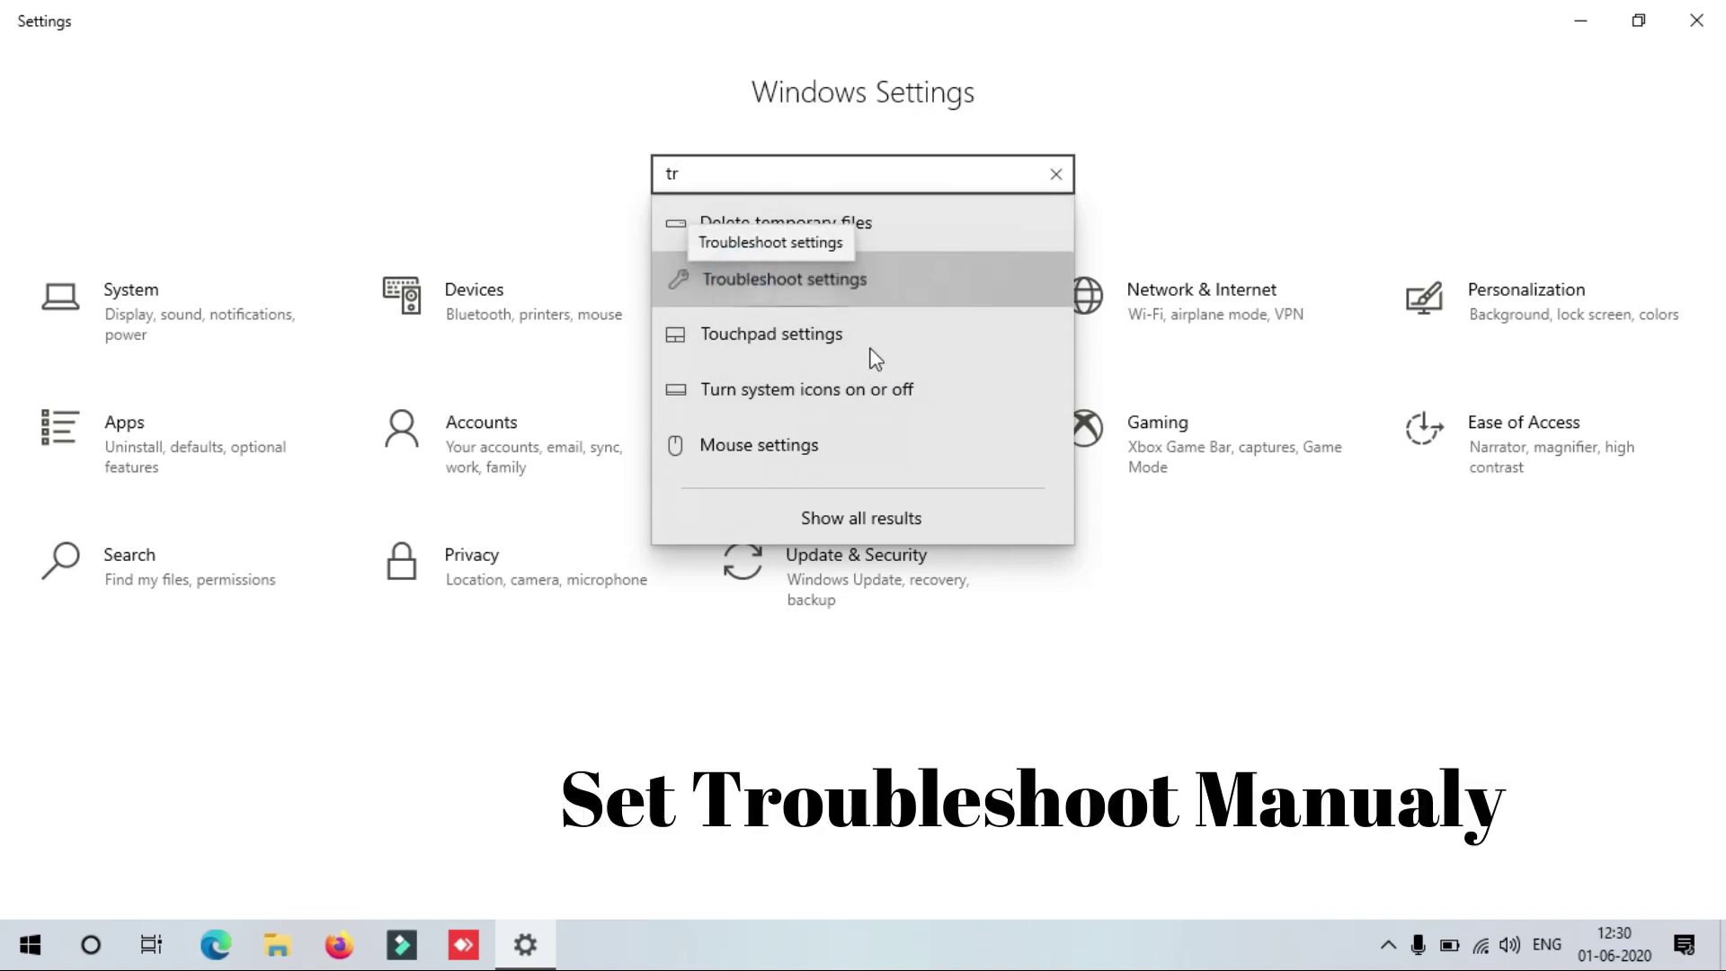
click(742, 279)
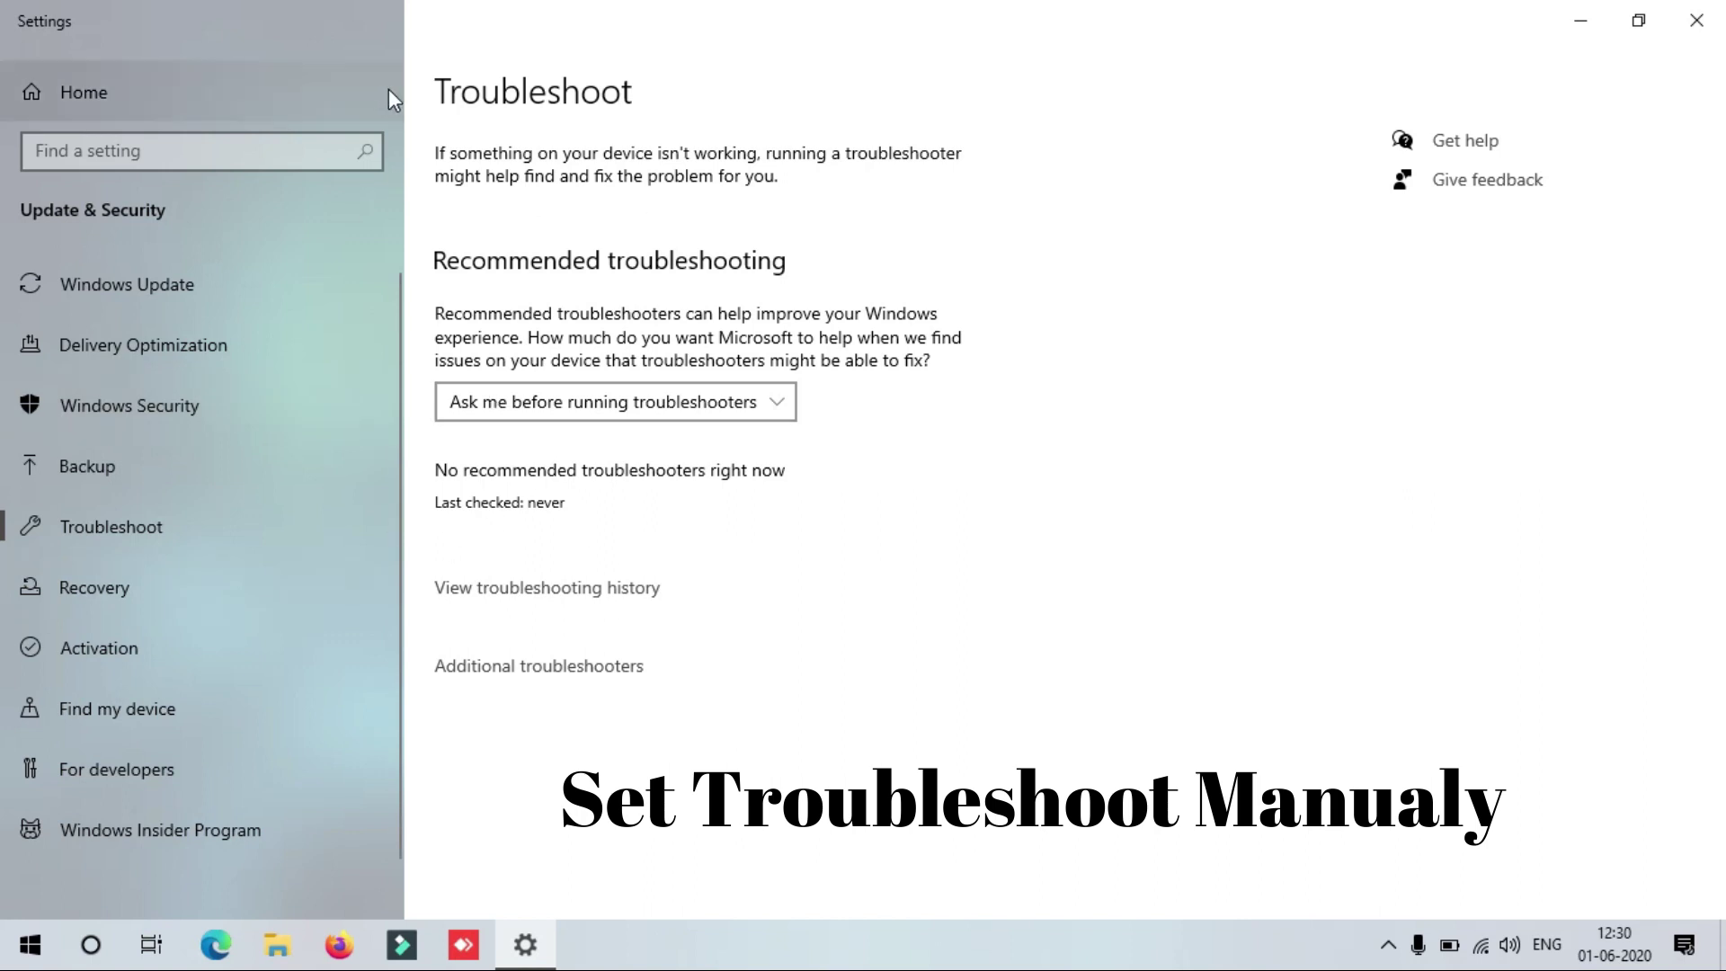
click(778, 404)
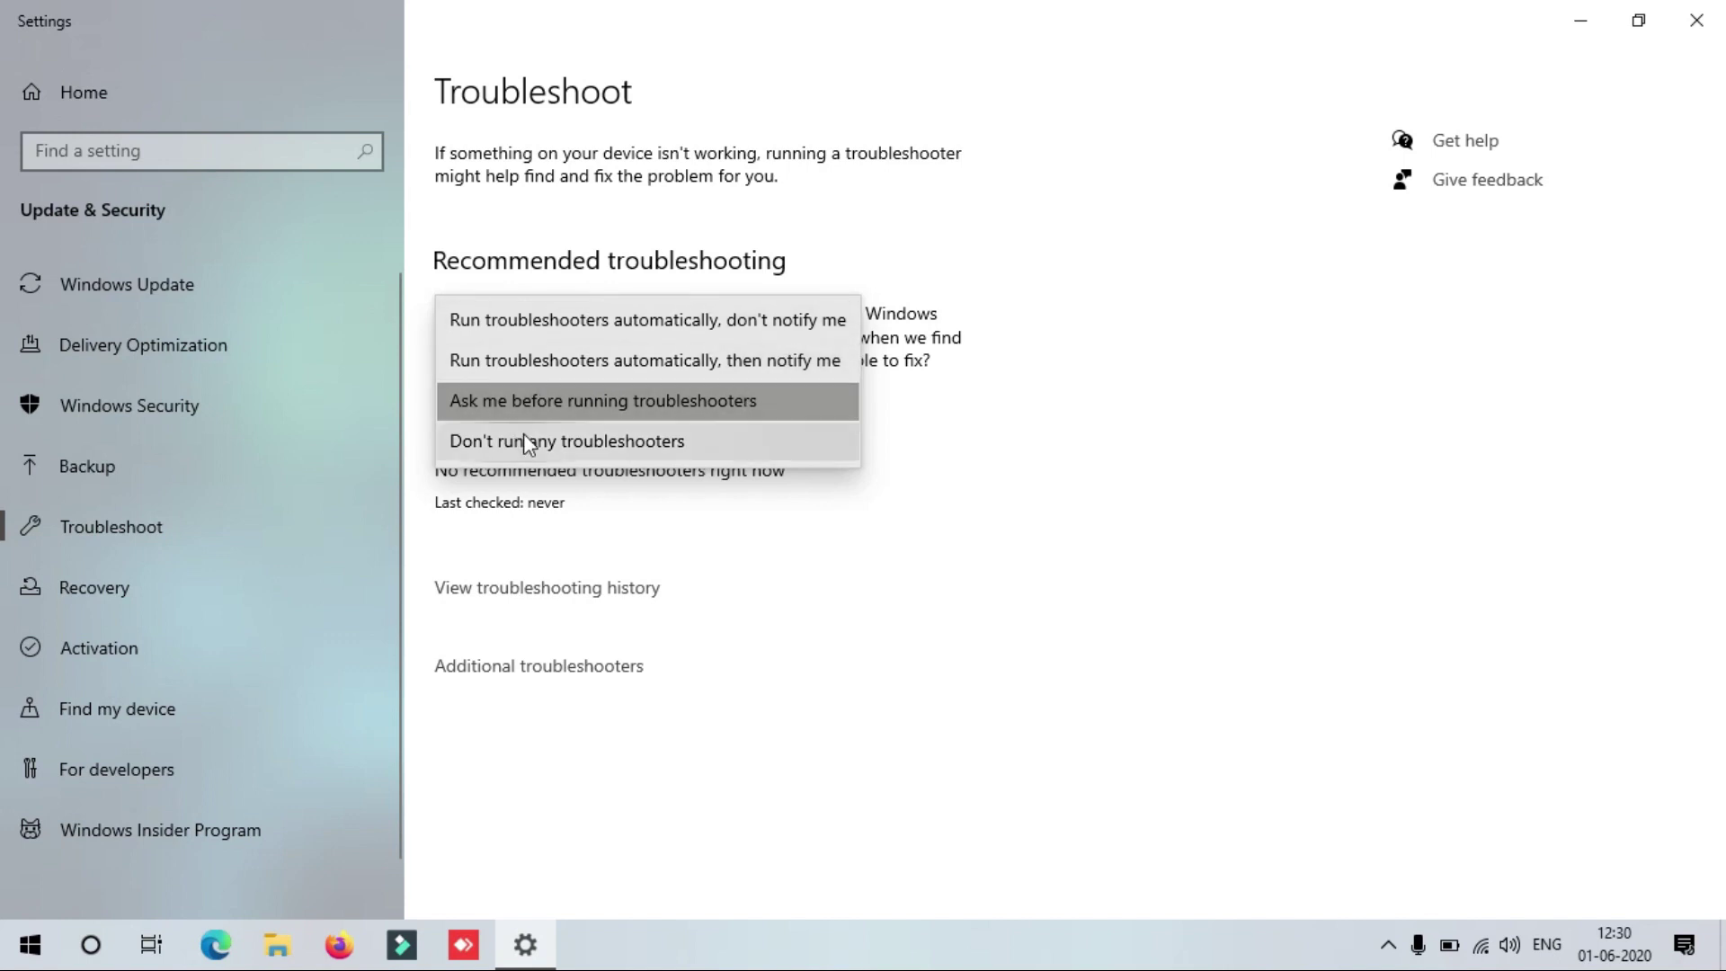
click(1283, 567)
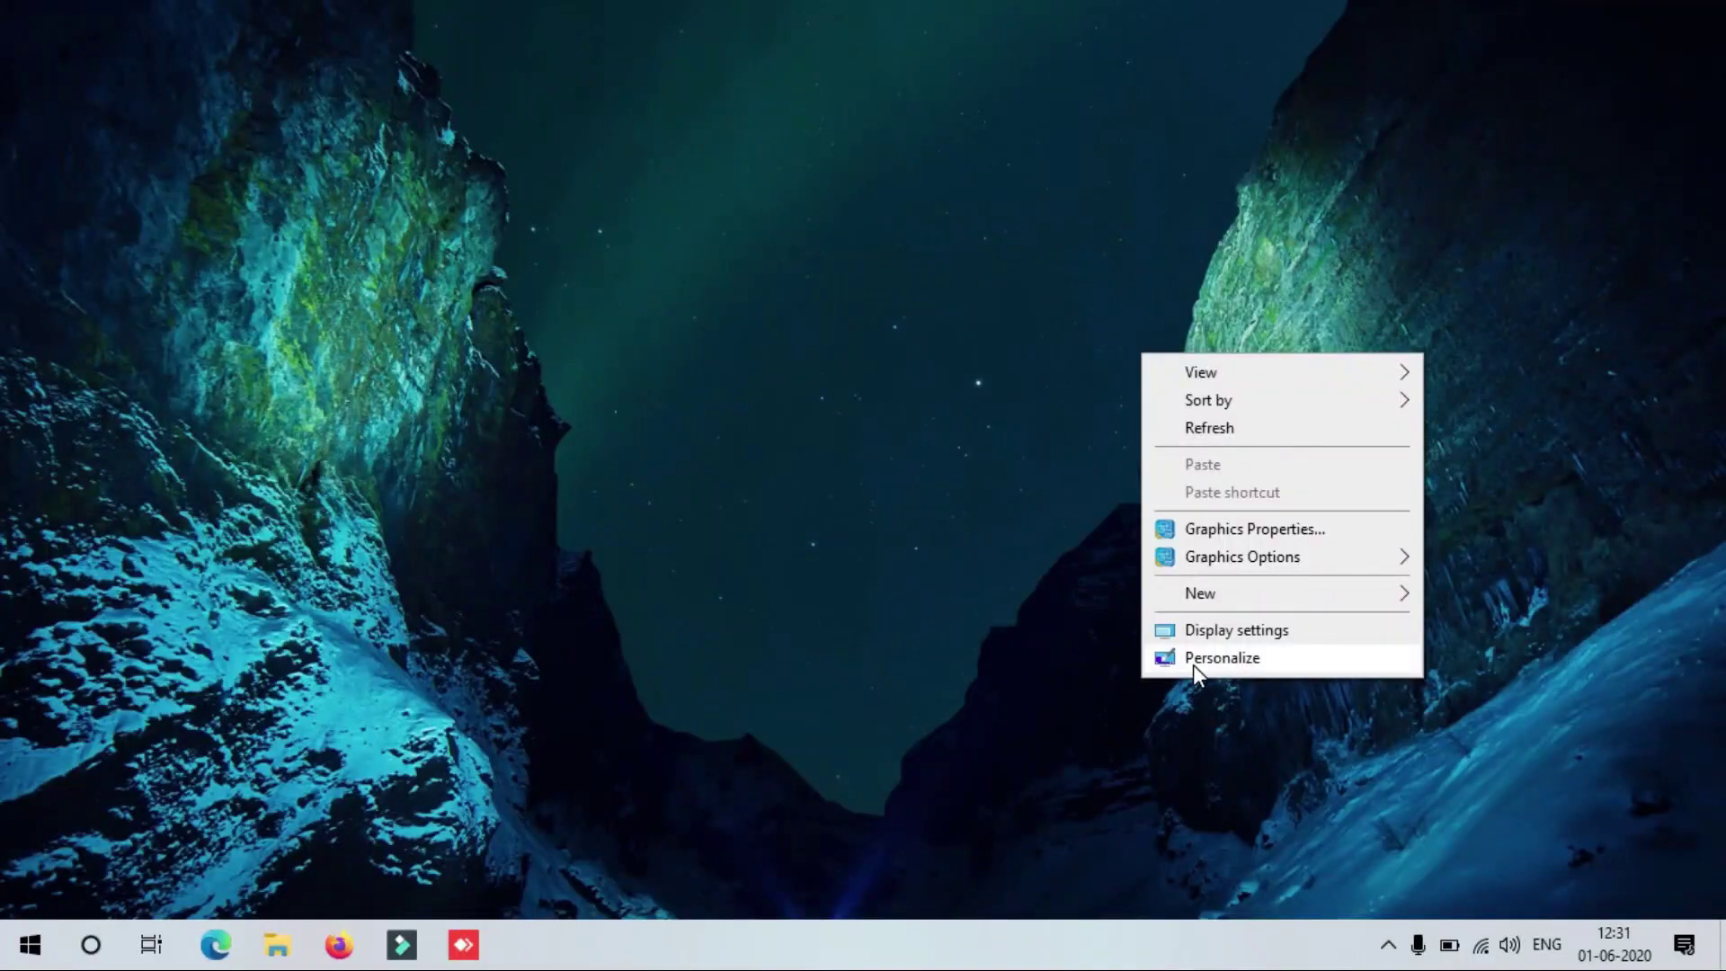
- Open the Personalization settings from the desktop, search for "mouse" there, and open the Mouse settings page
click(1194, 664)
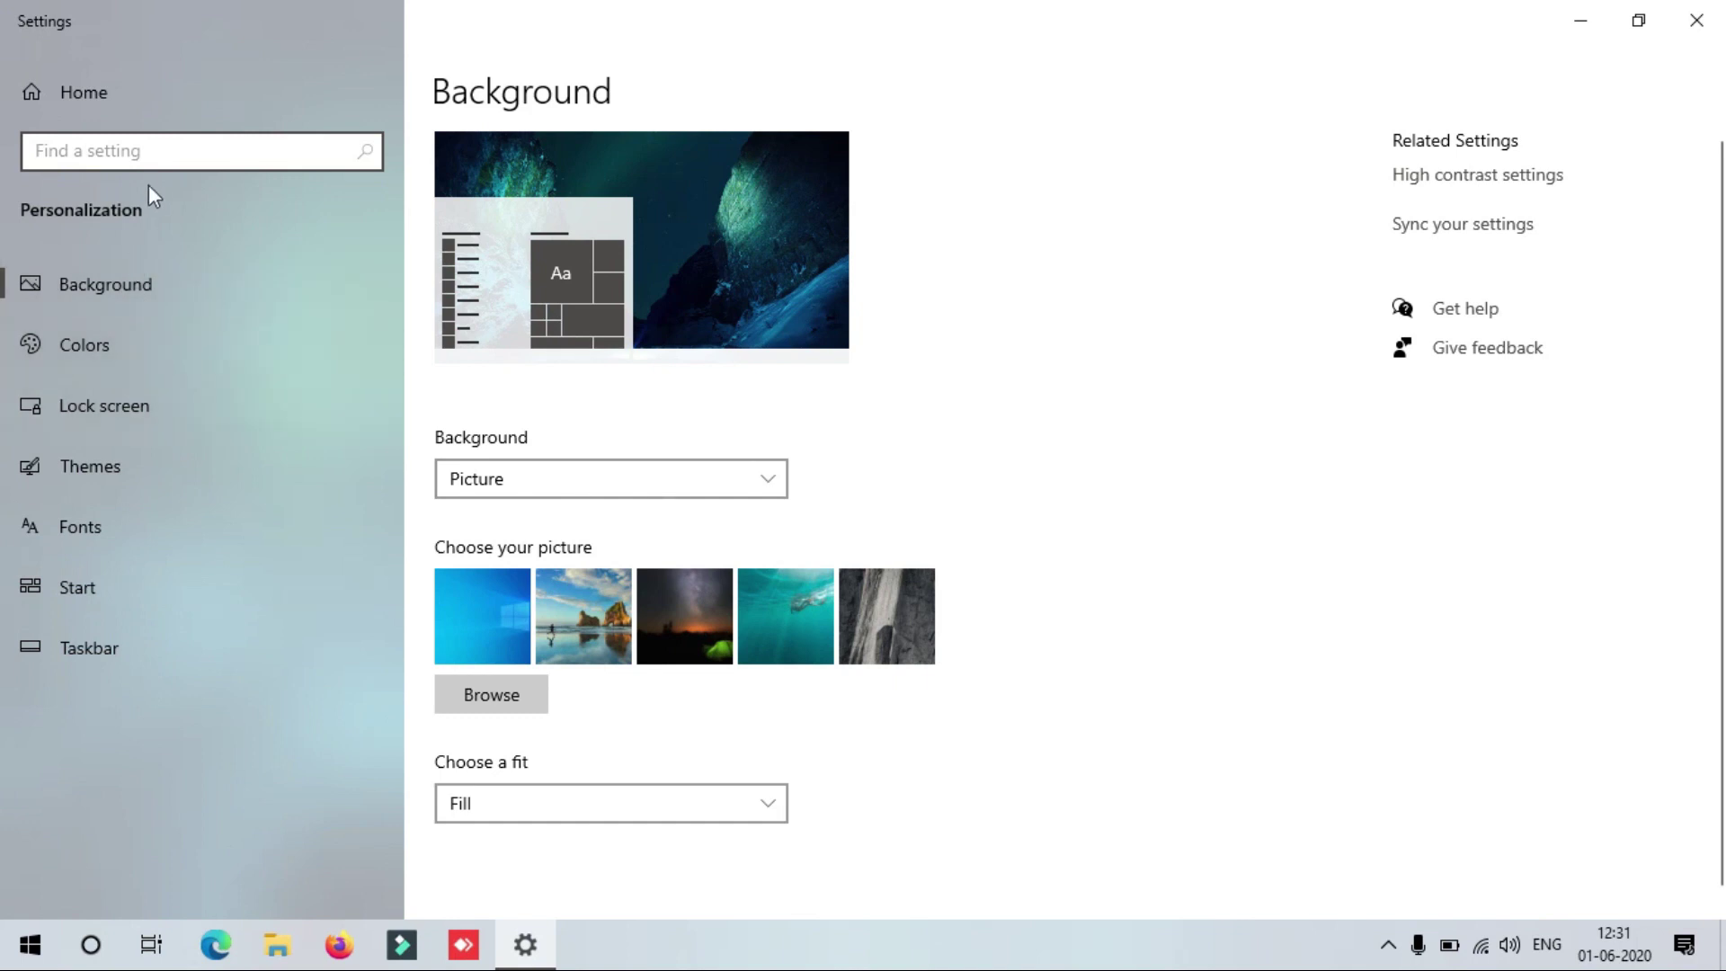
click(199, 161)
text(mouse)
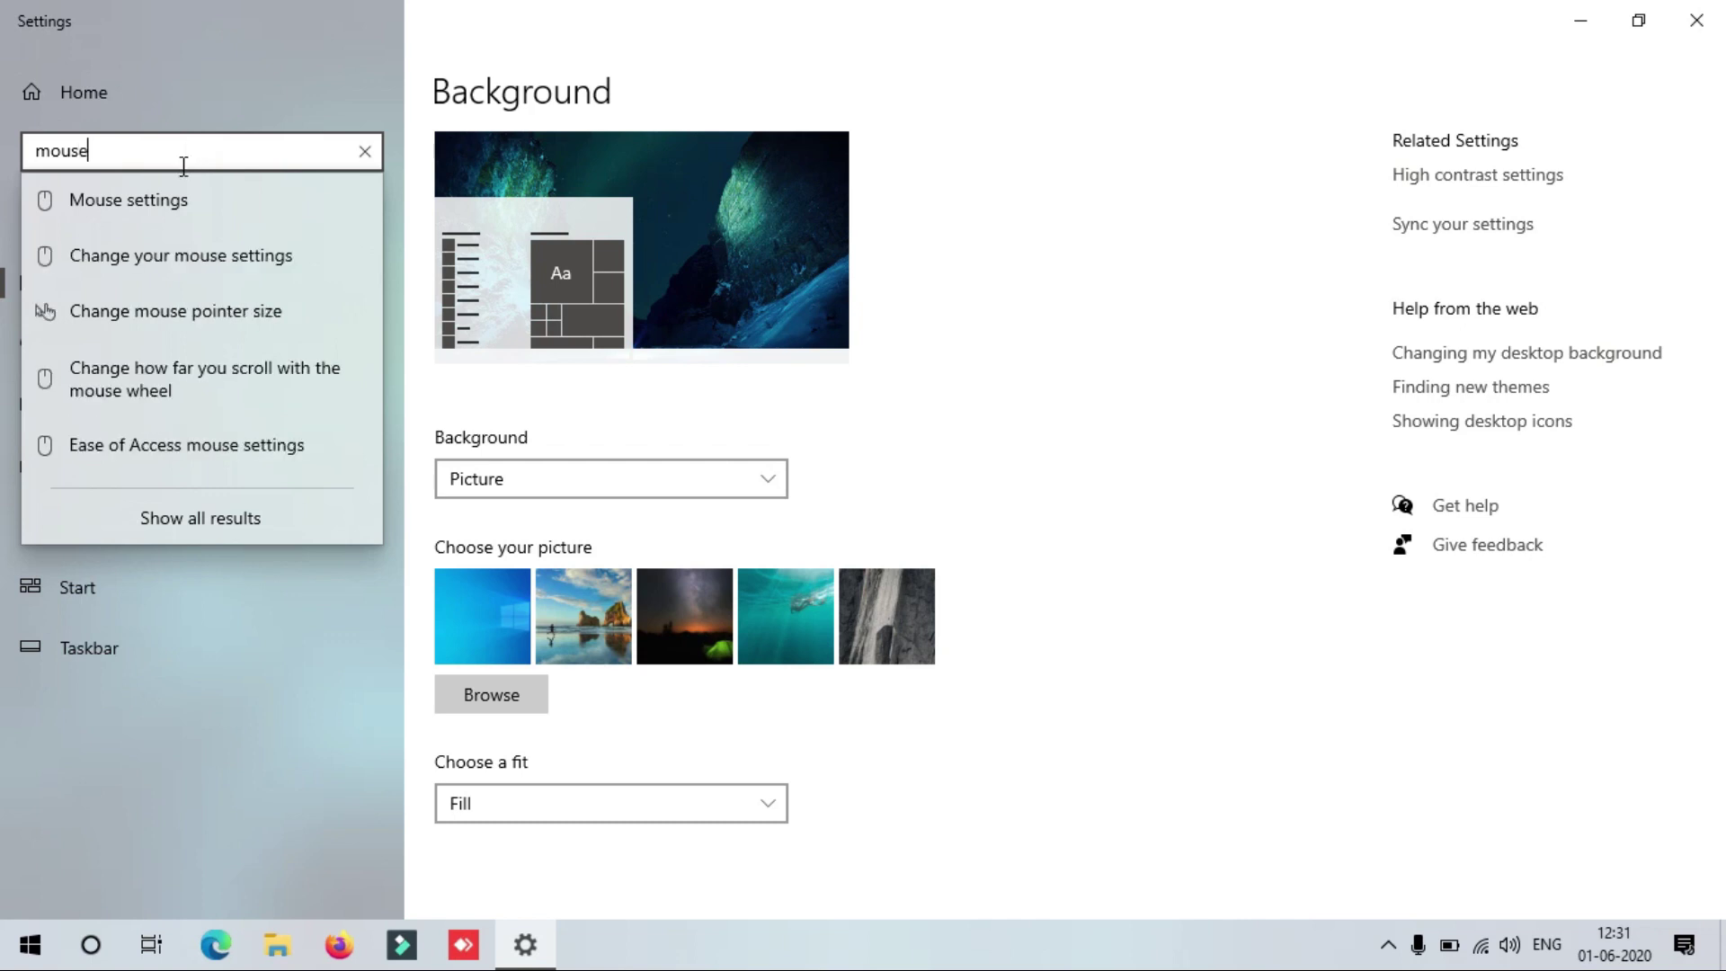
click(143, 215)
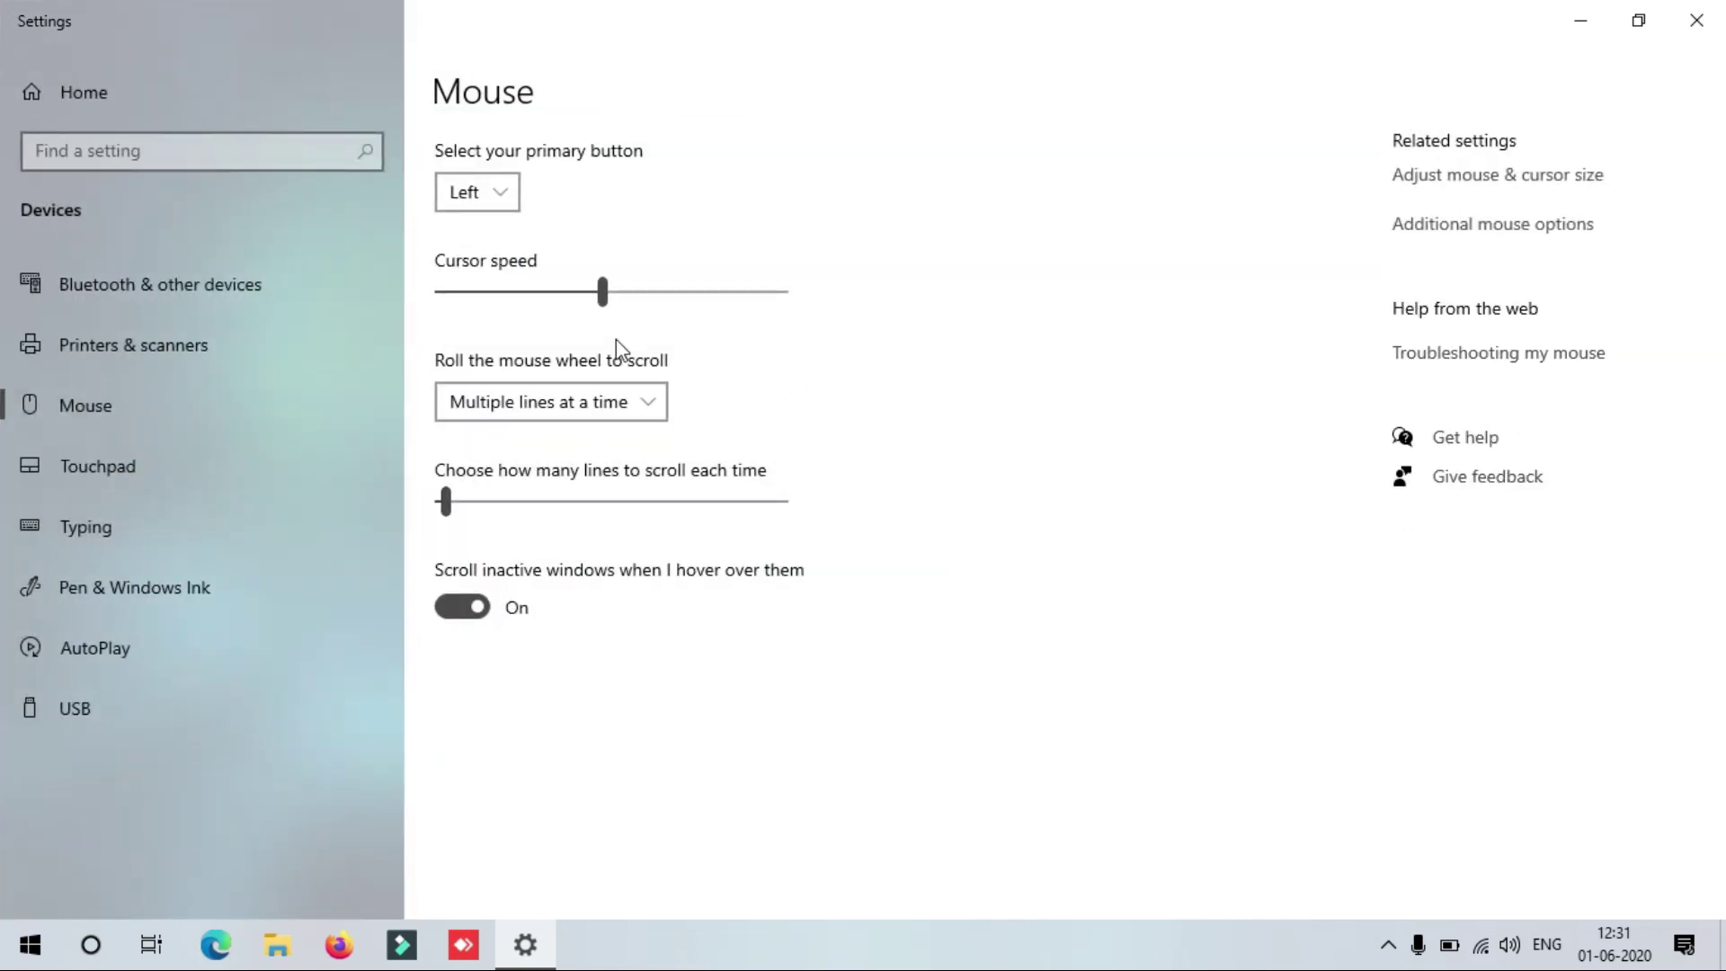
- Set the cursor speed slightly above the middle and the lines scrolled each time to about one third of the range
drag(602, 306, 855, 313)
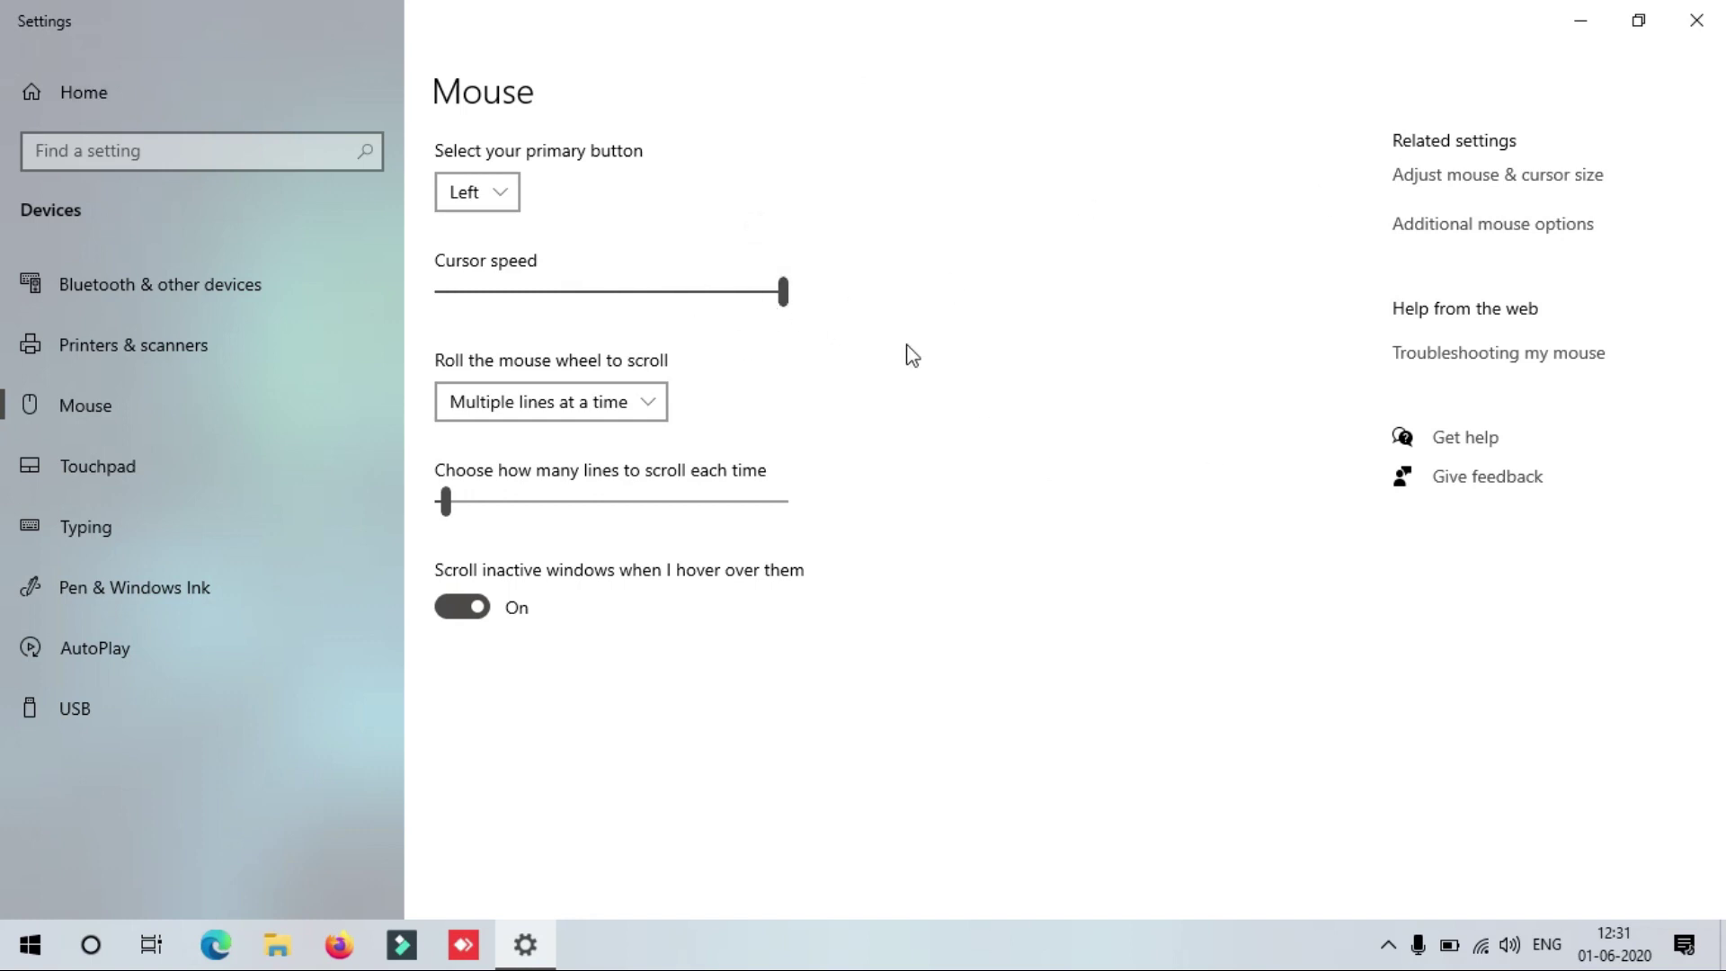
drag(770, 292, 657, 306)
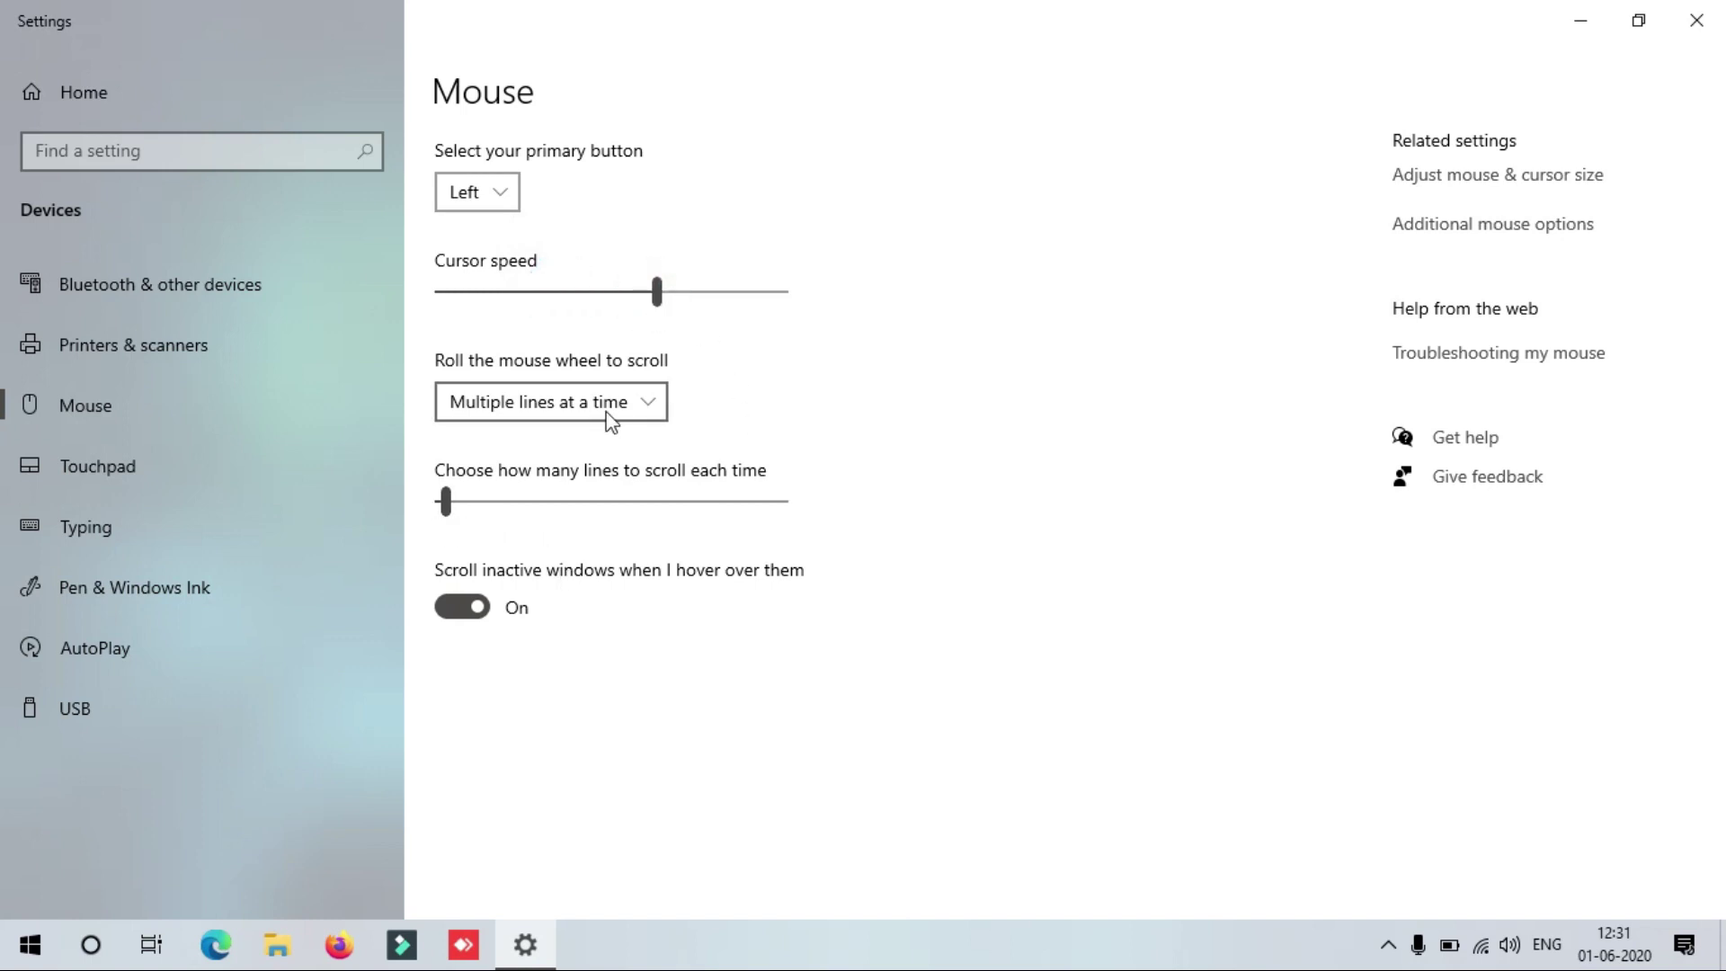
click(649, 408)
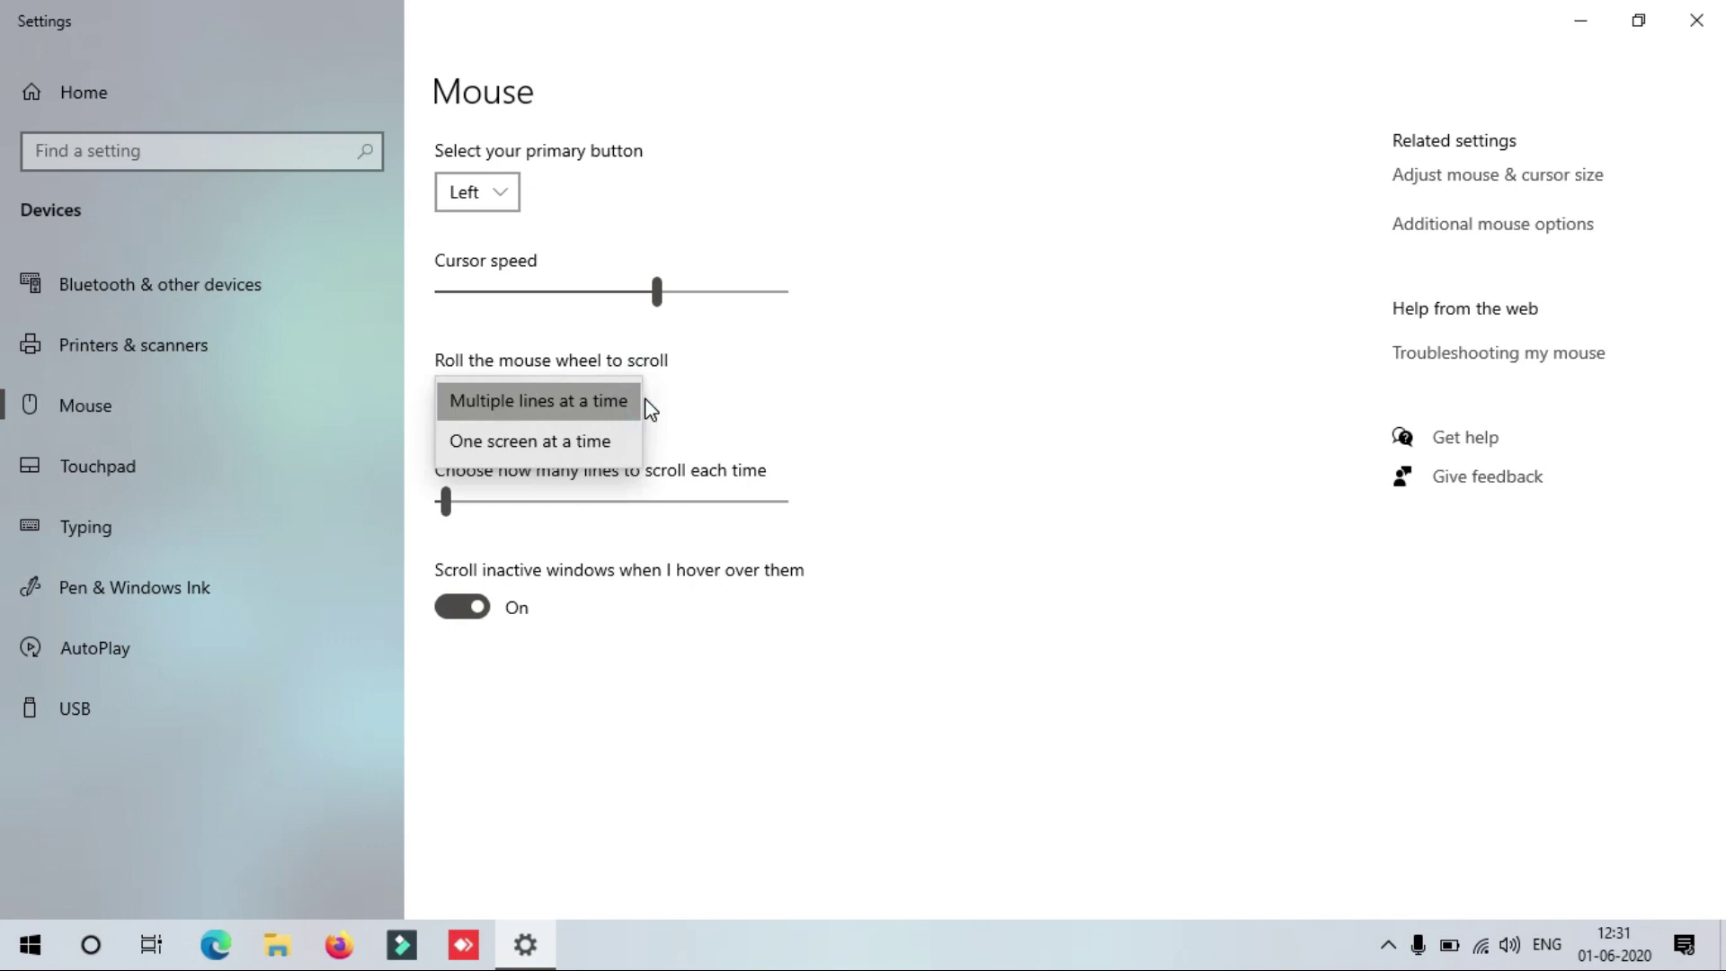
click(828, 415)
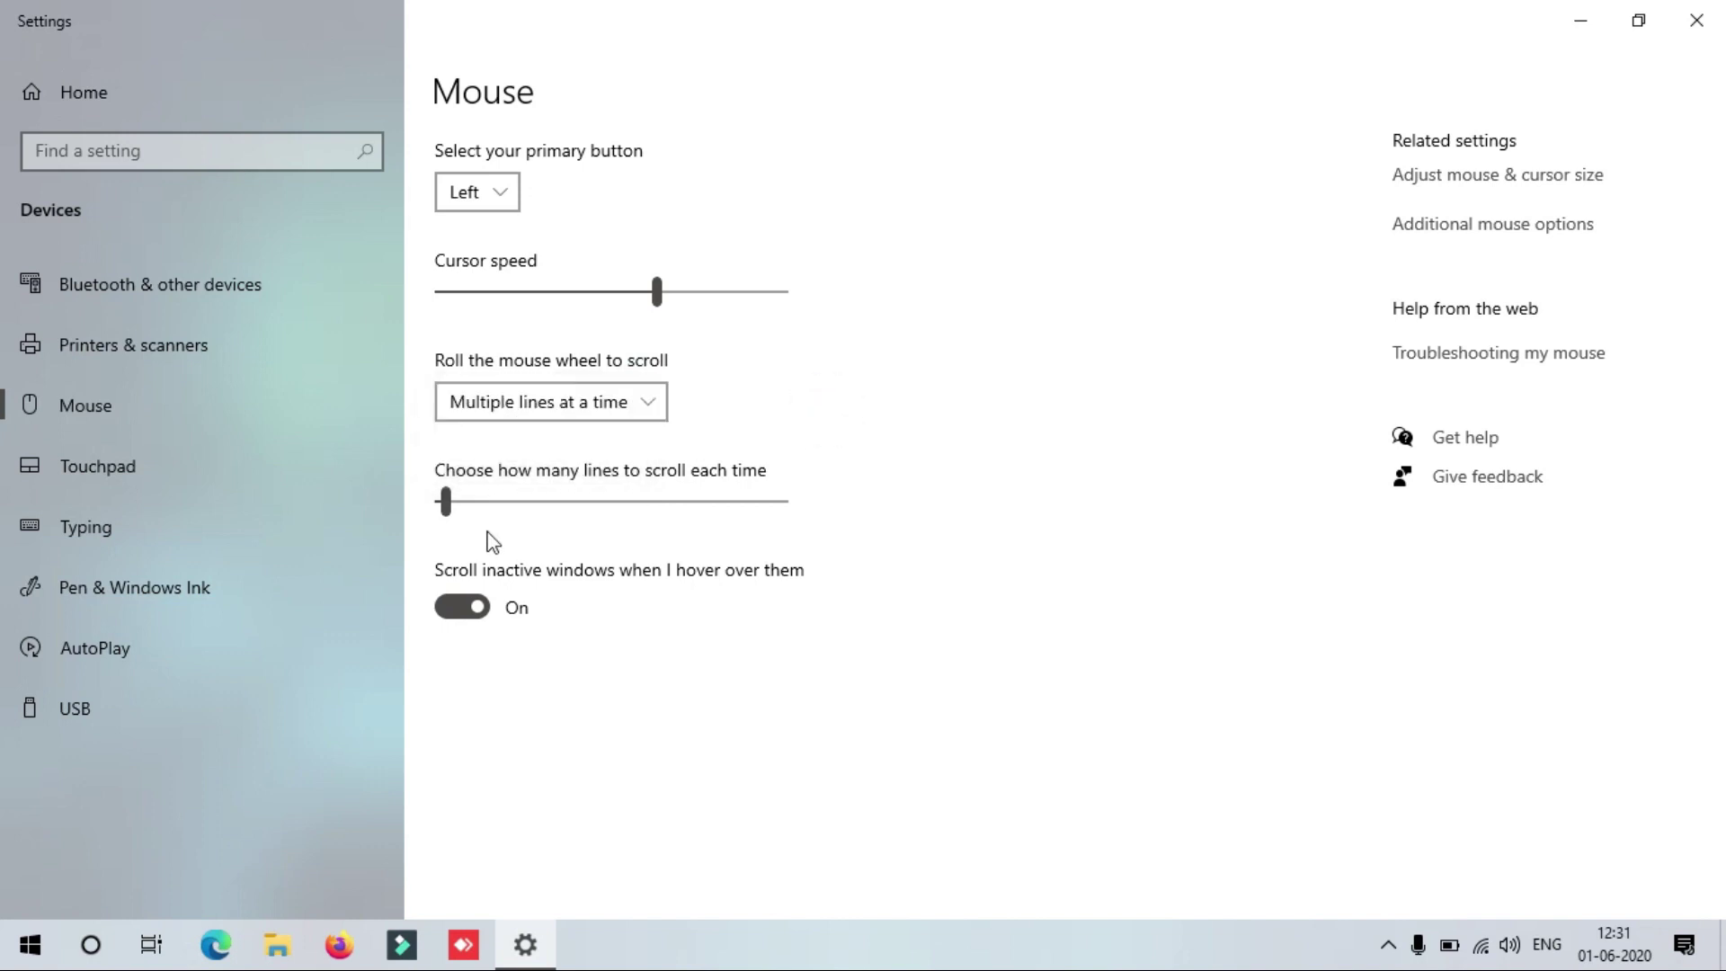
drag(469, 501, 515, 501)
click(552, 502)
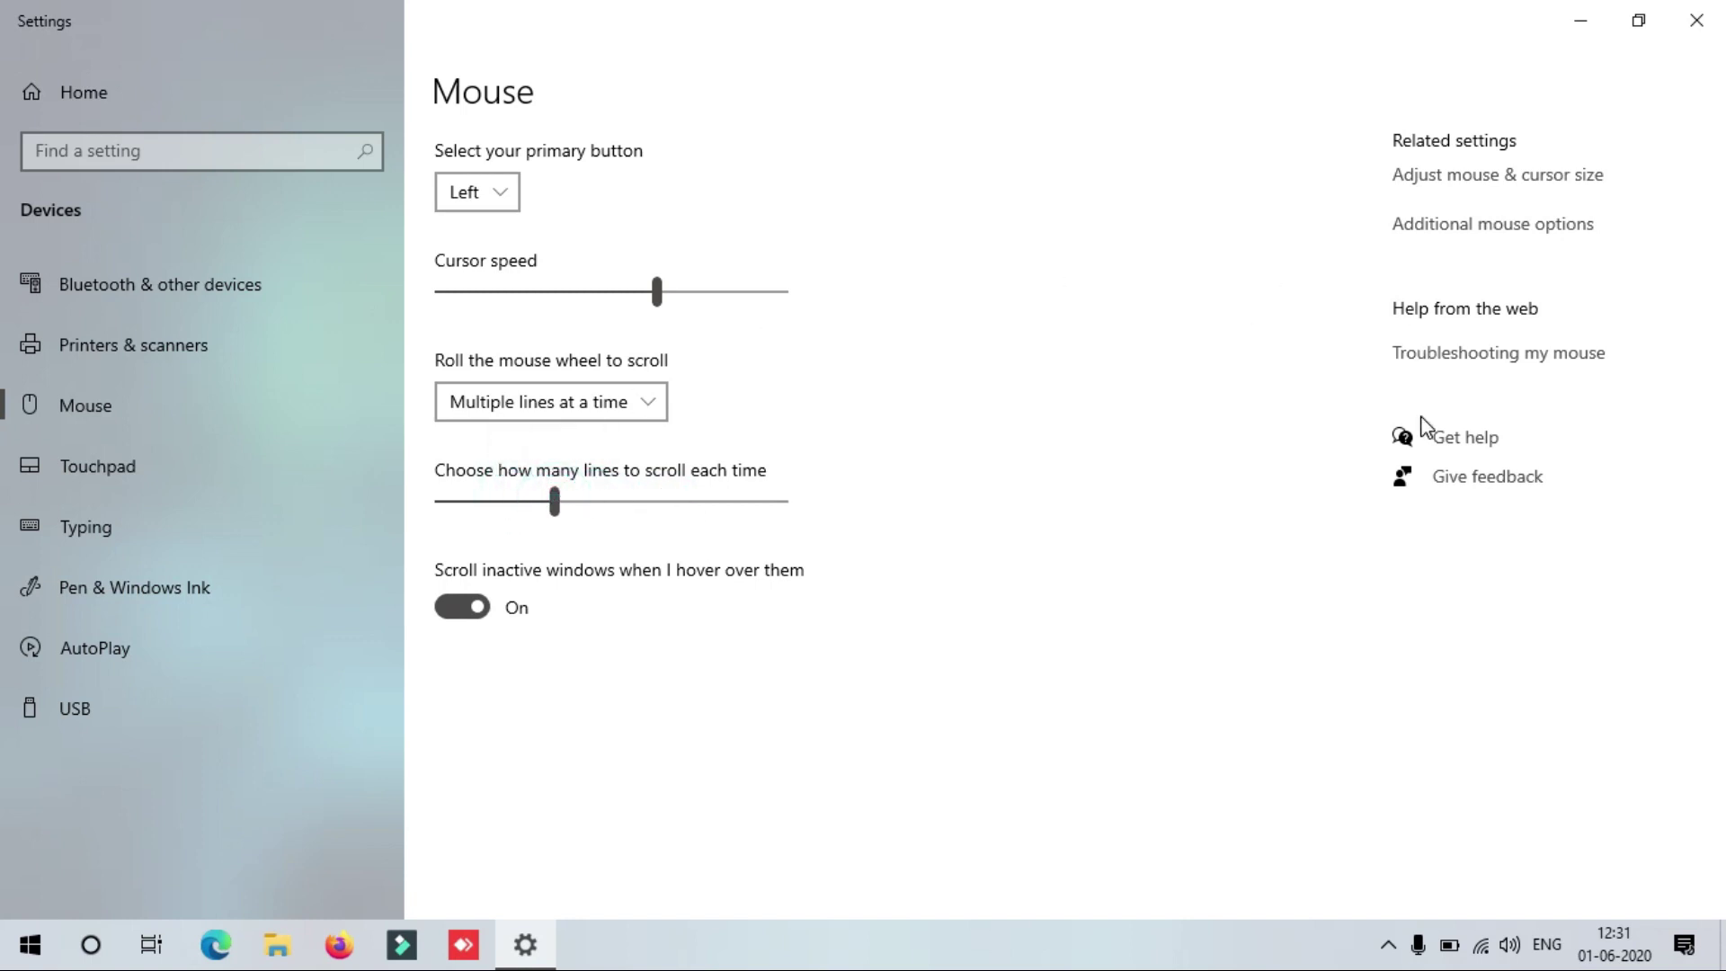
- Open the mouse and cursor size settings, try a larger pointer, and set the pointer size back to the minimum
click(1559, 175)
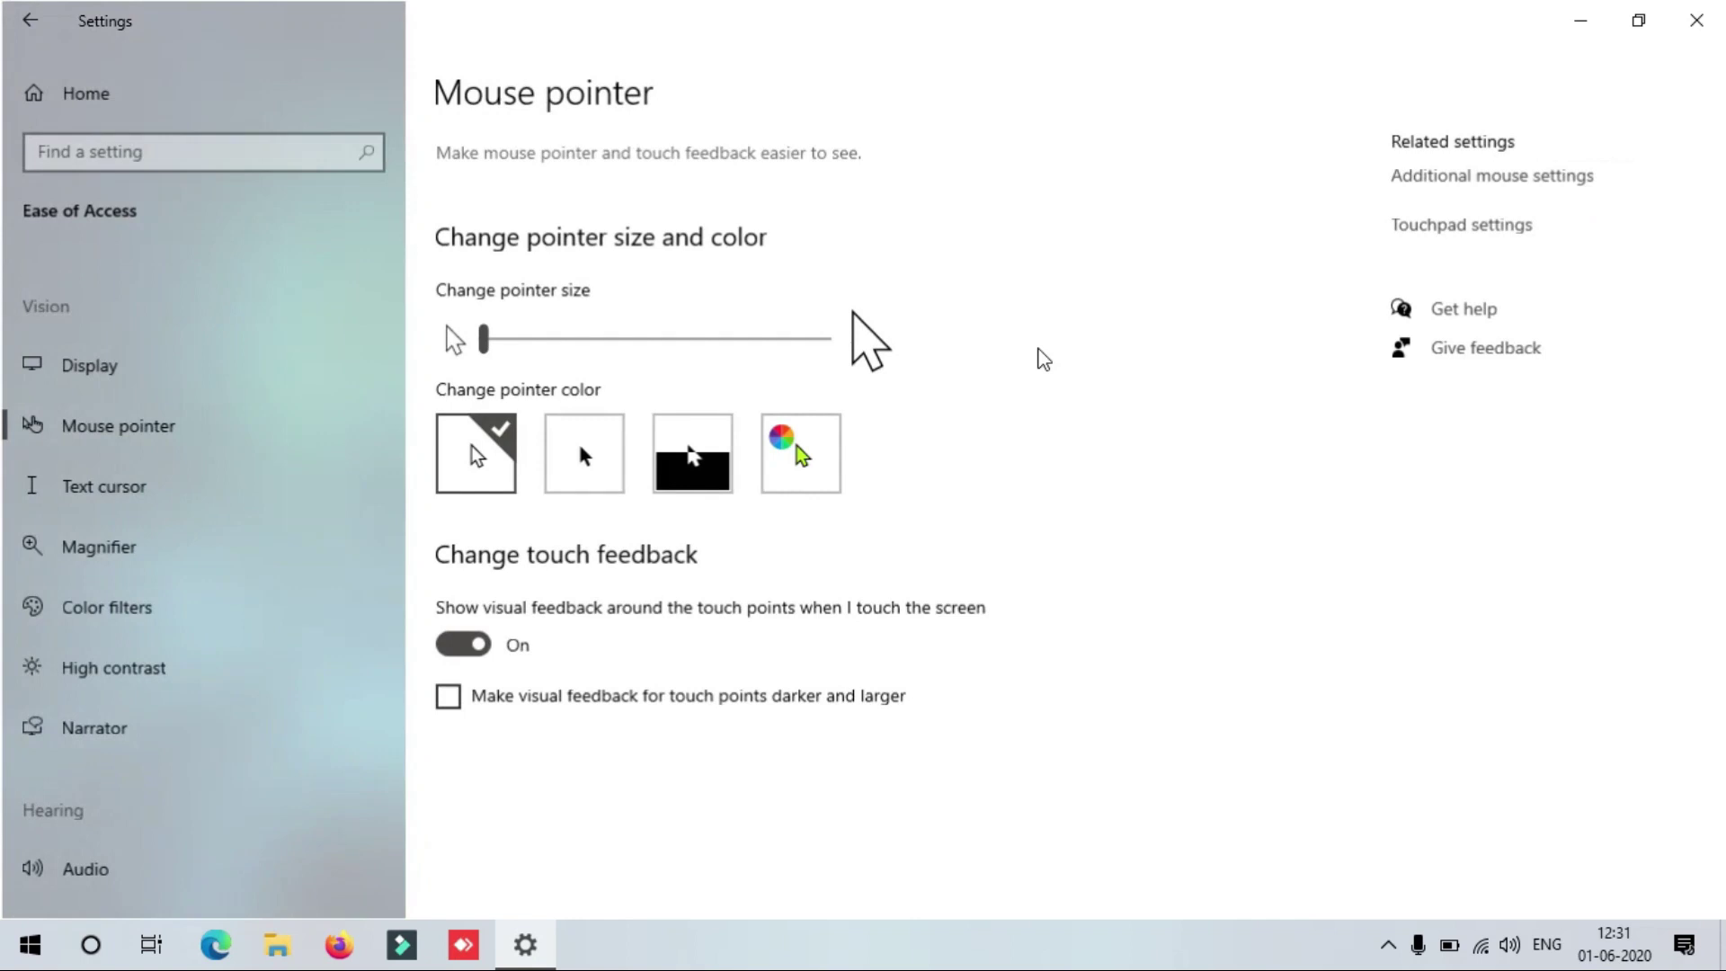
drag(486, 348, 611, 373)
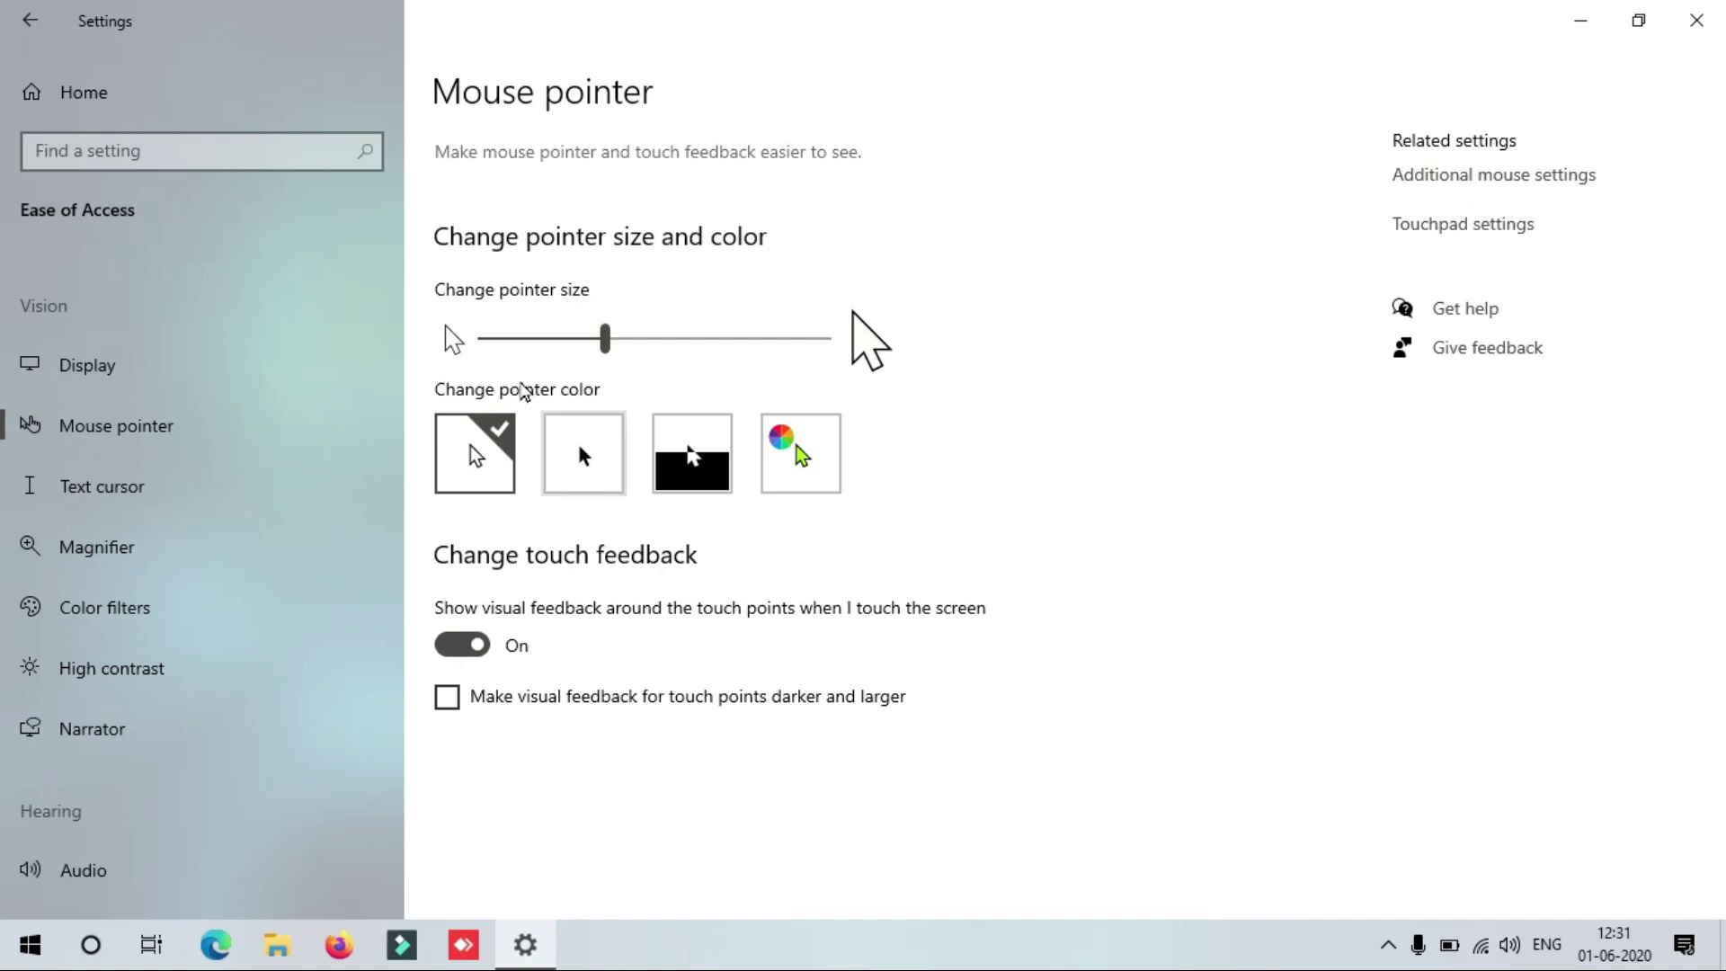
drag(516, 338, 463, 351)
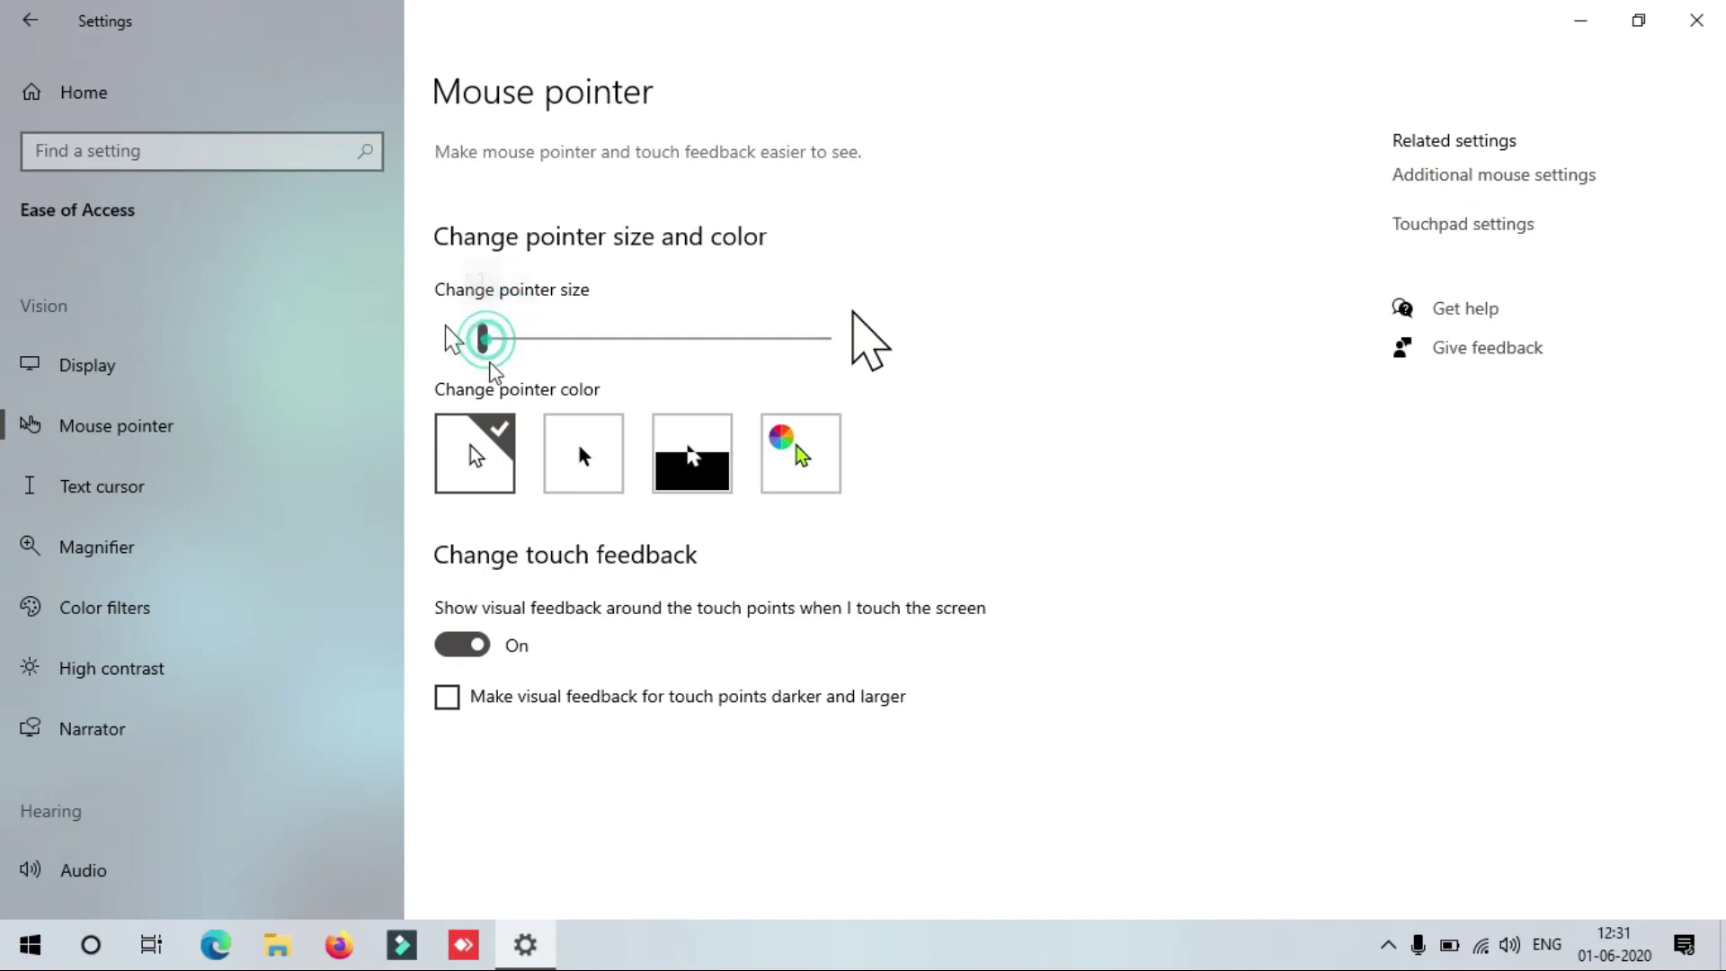
- Try a custom pointer color using the suggested orange and magenta swatches
click(801, 466)
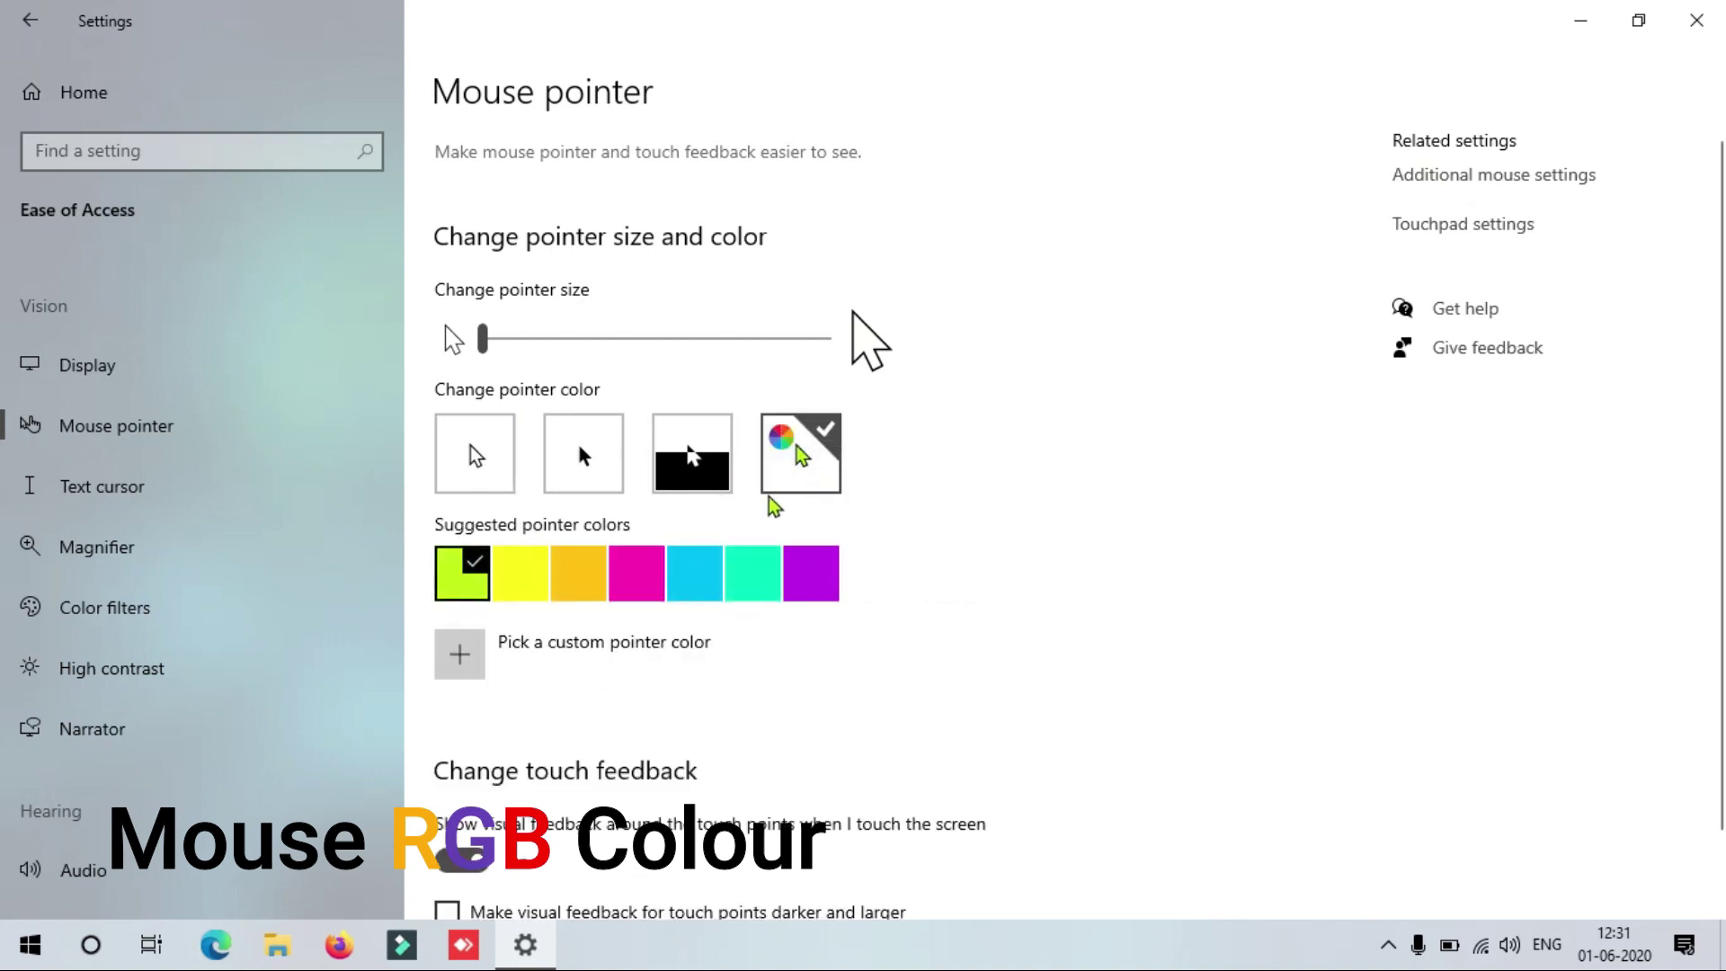
click(579, 573)
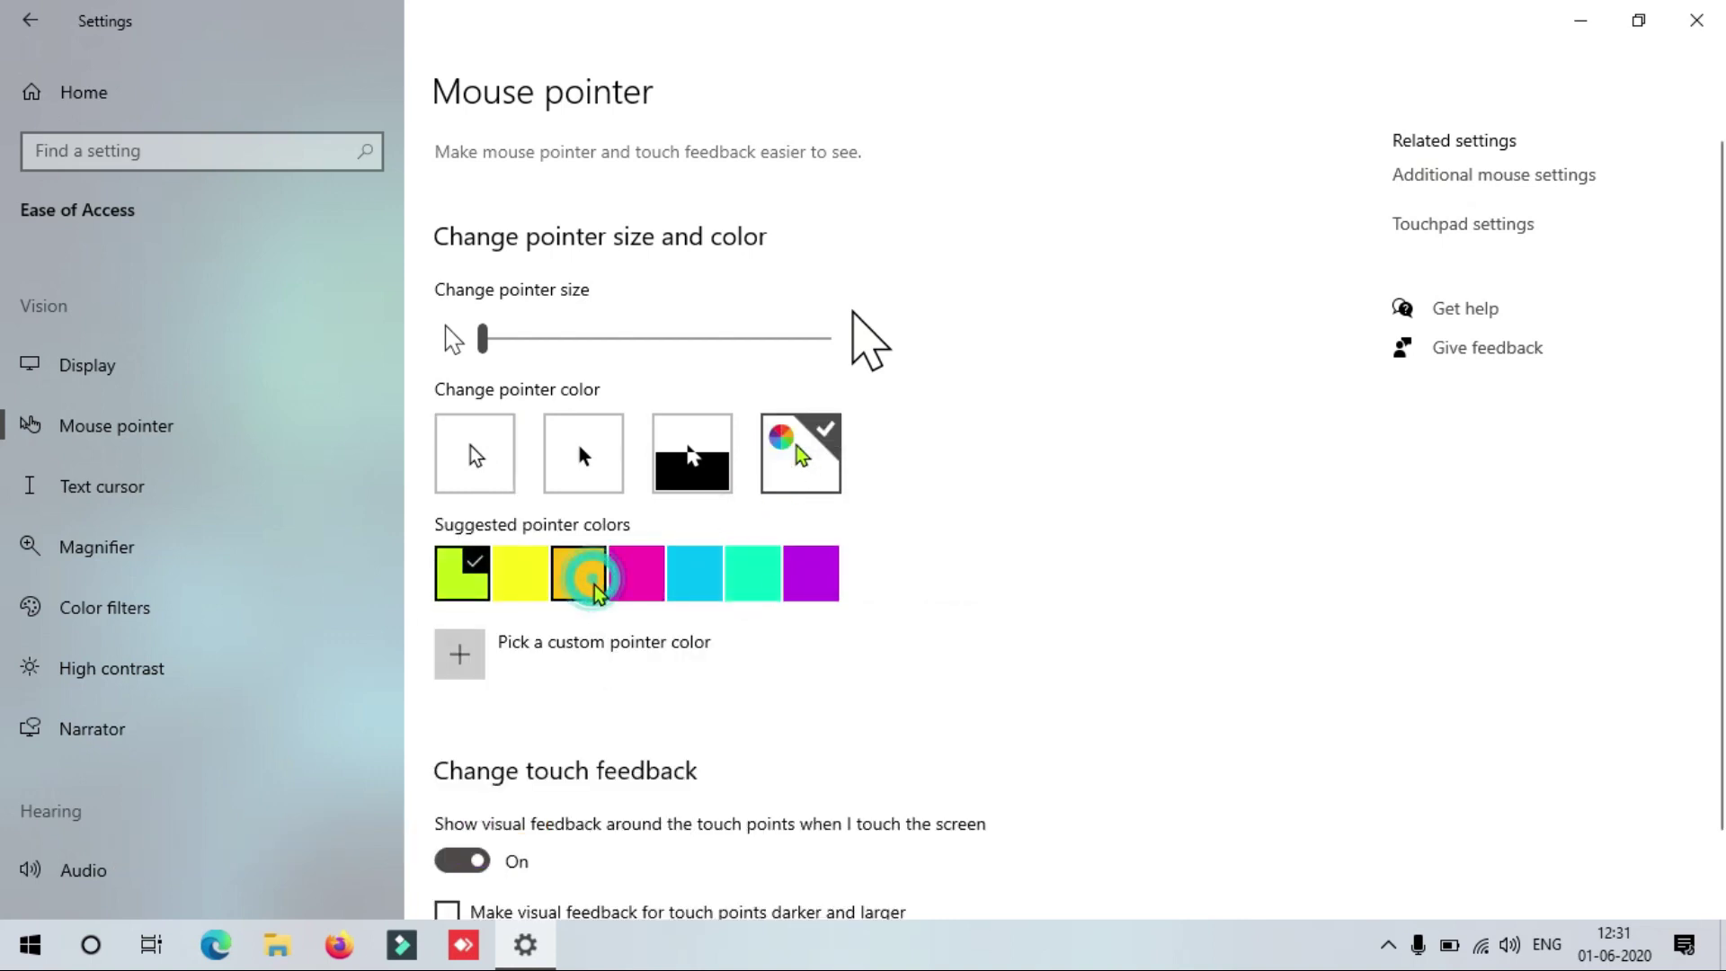
click(645, 579)
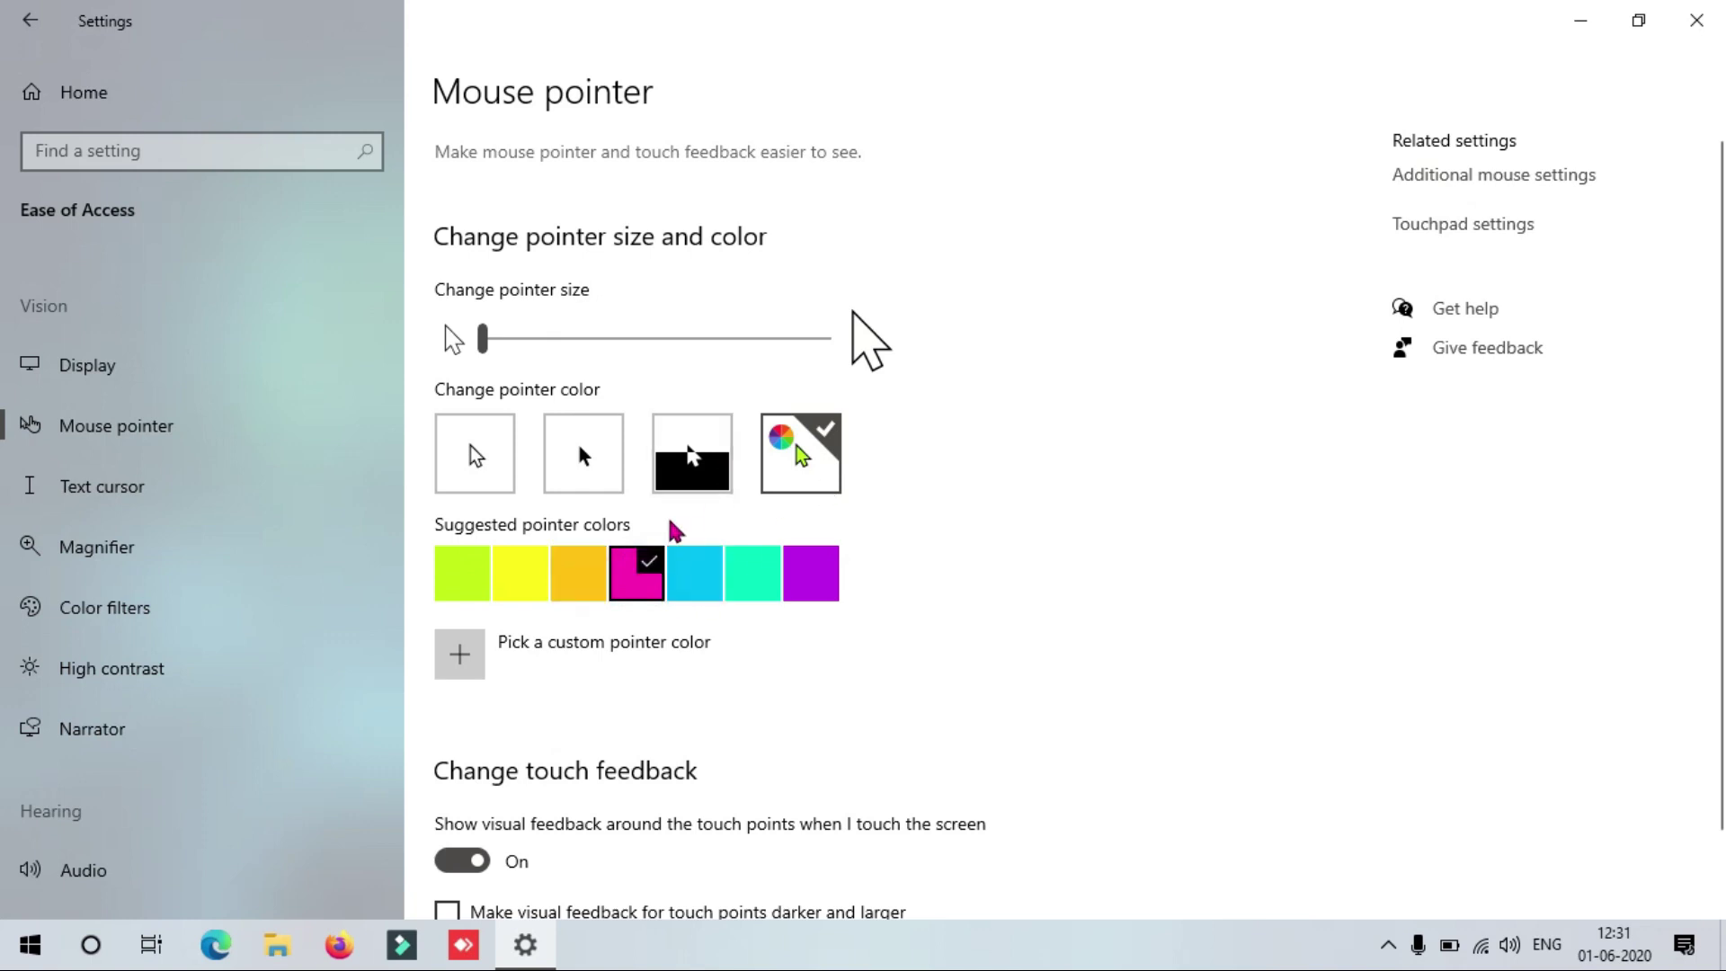
- Set the pointer color to the inverted black-and-white style and enlarge the pointer to about 70% of the size range
click(694, 454)
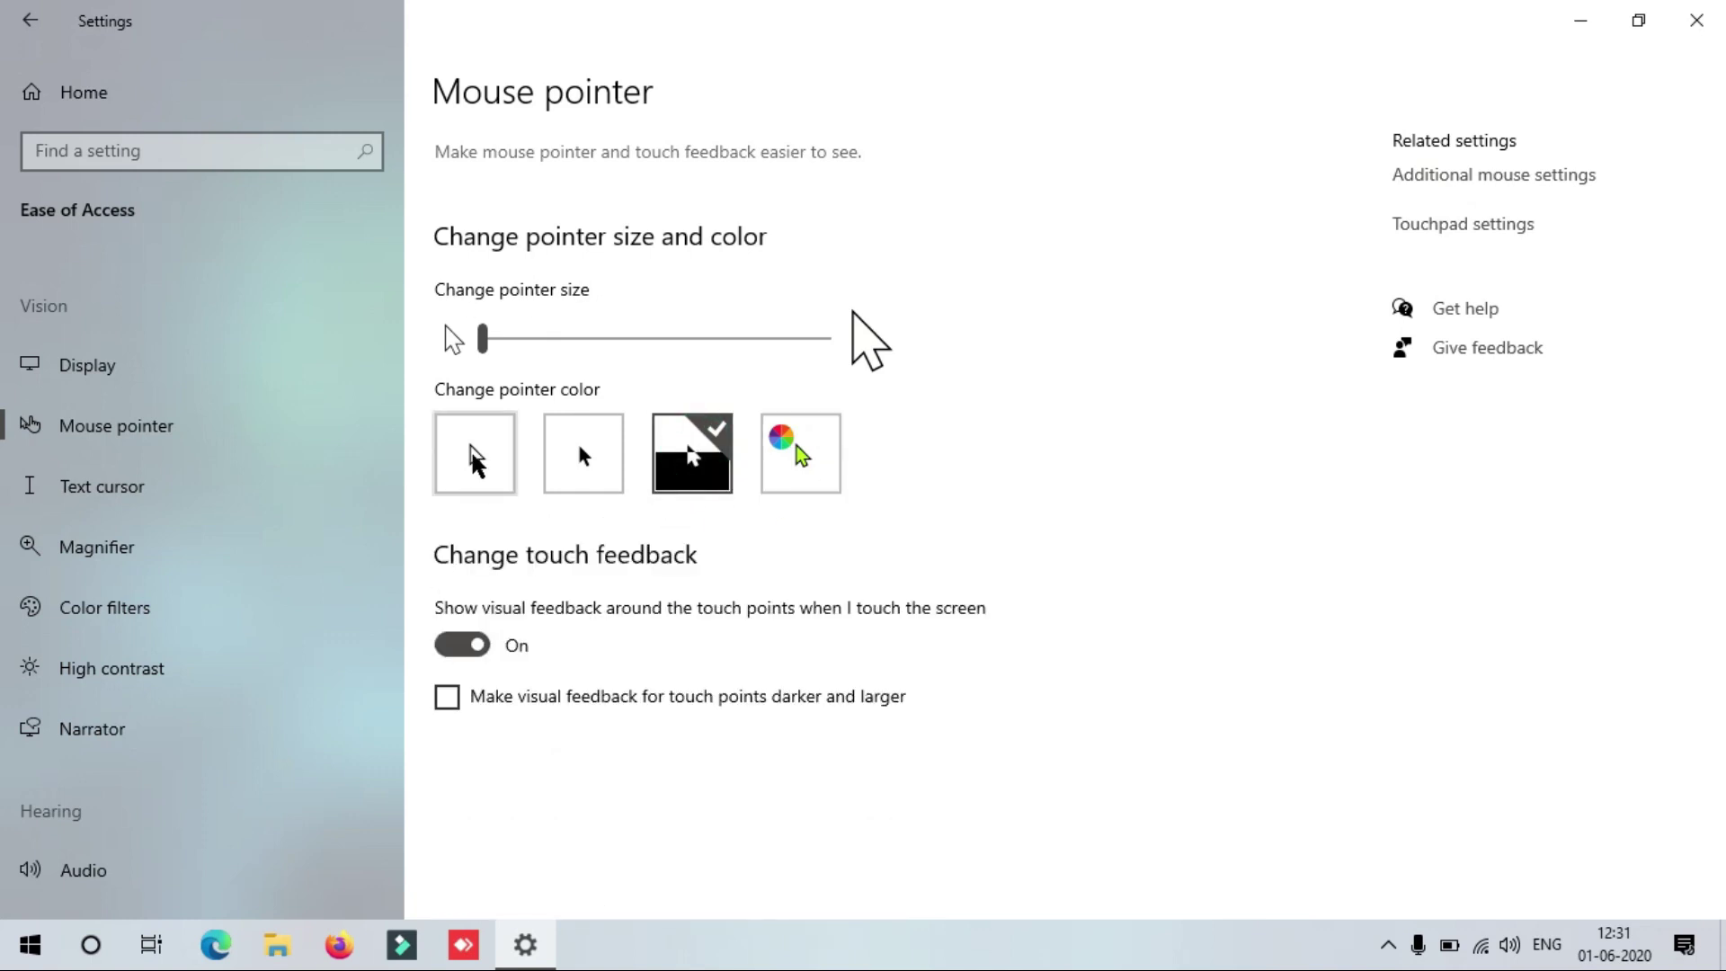
click(728, 339)
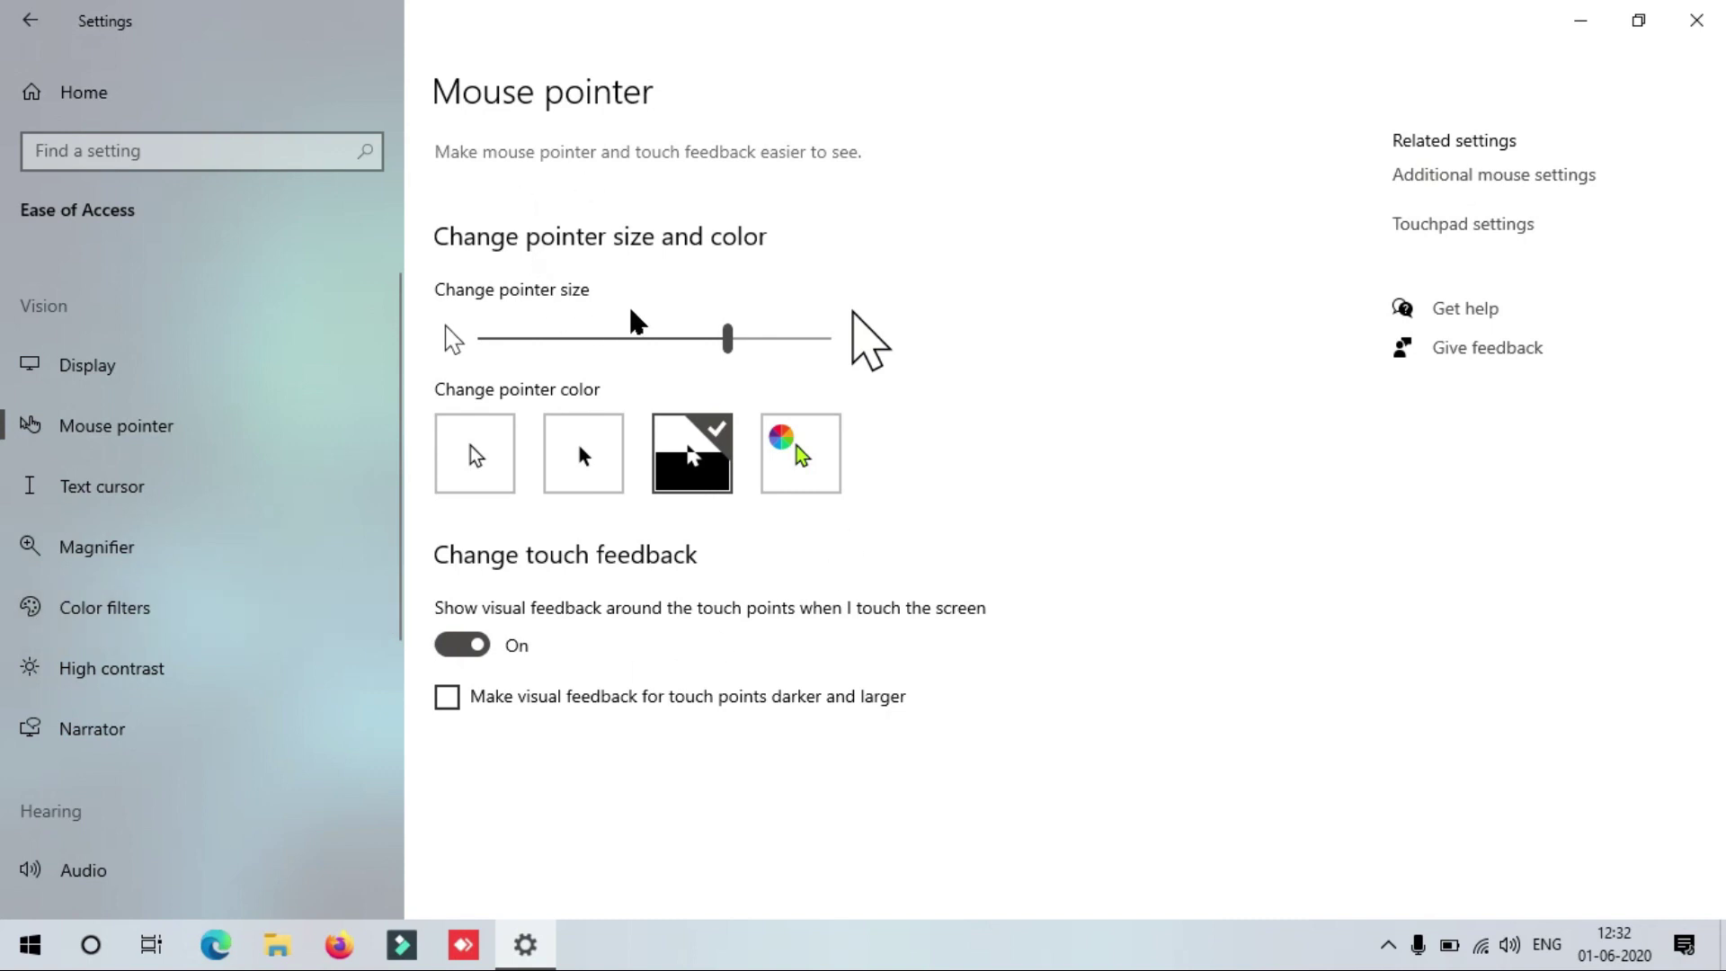
- Set the mouse pointer size to the maximum
click(827, 338)
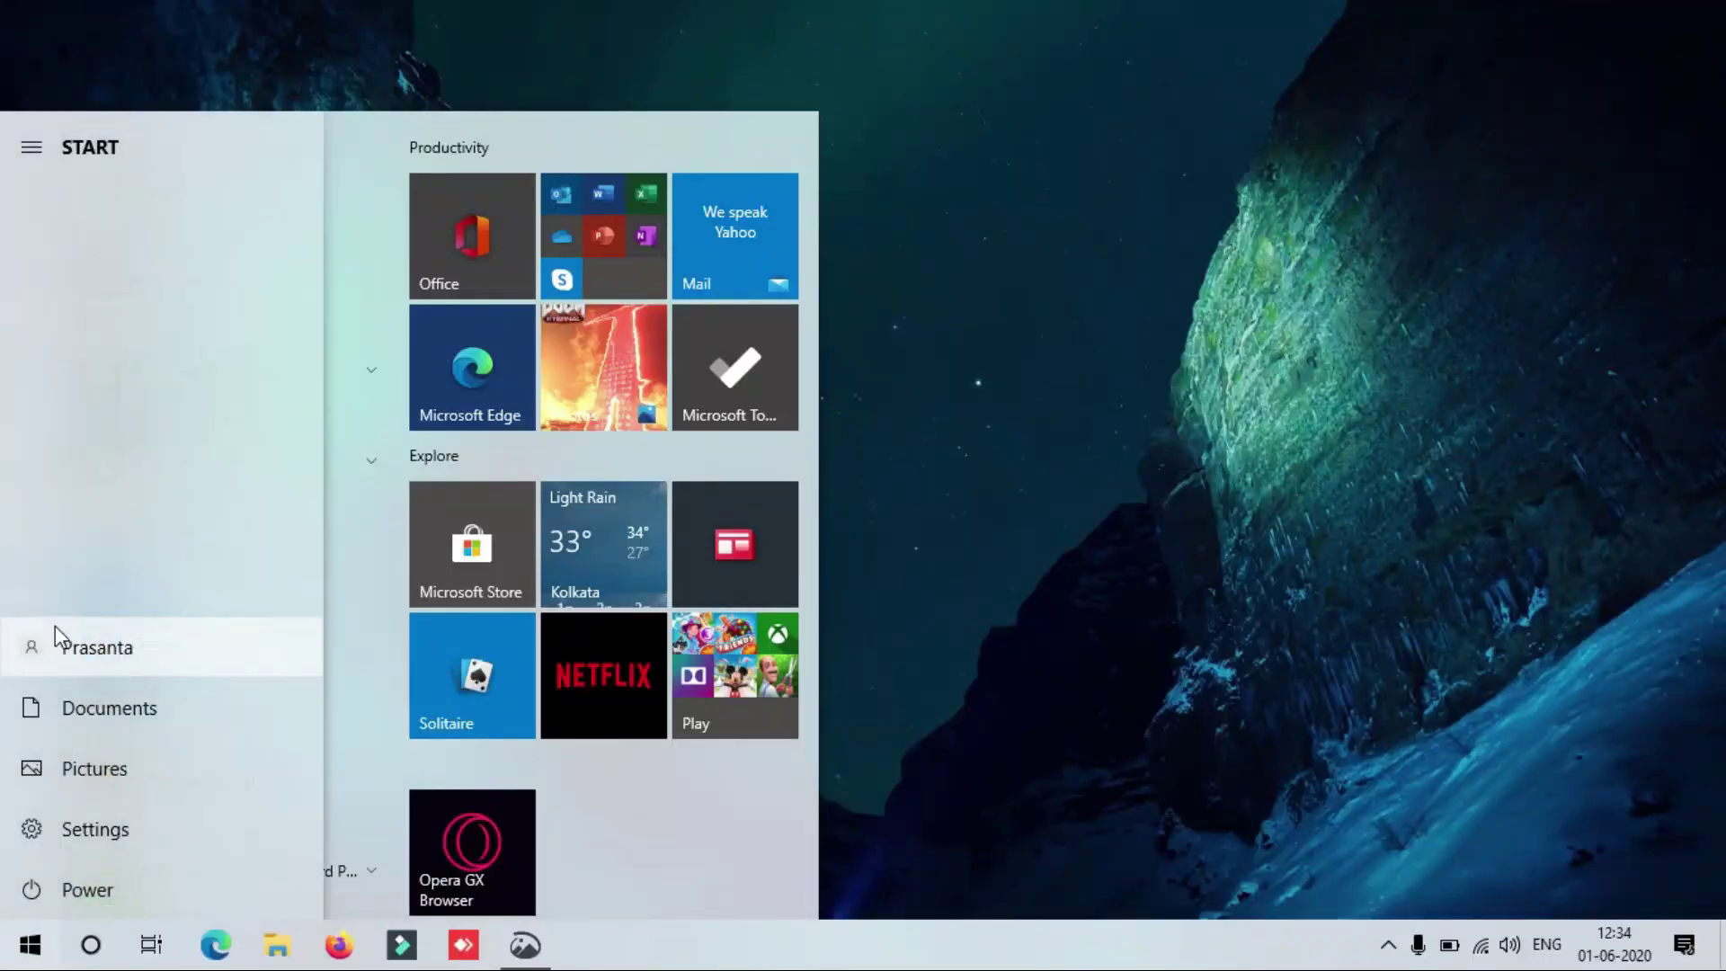
- Search Windows for "snip", open the Snipping Tool, and switch from it to Snip & Sketch
text(snip)
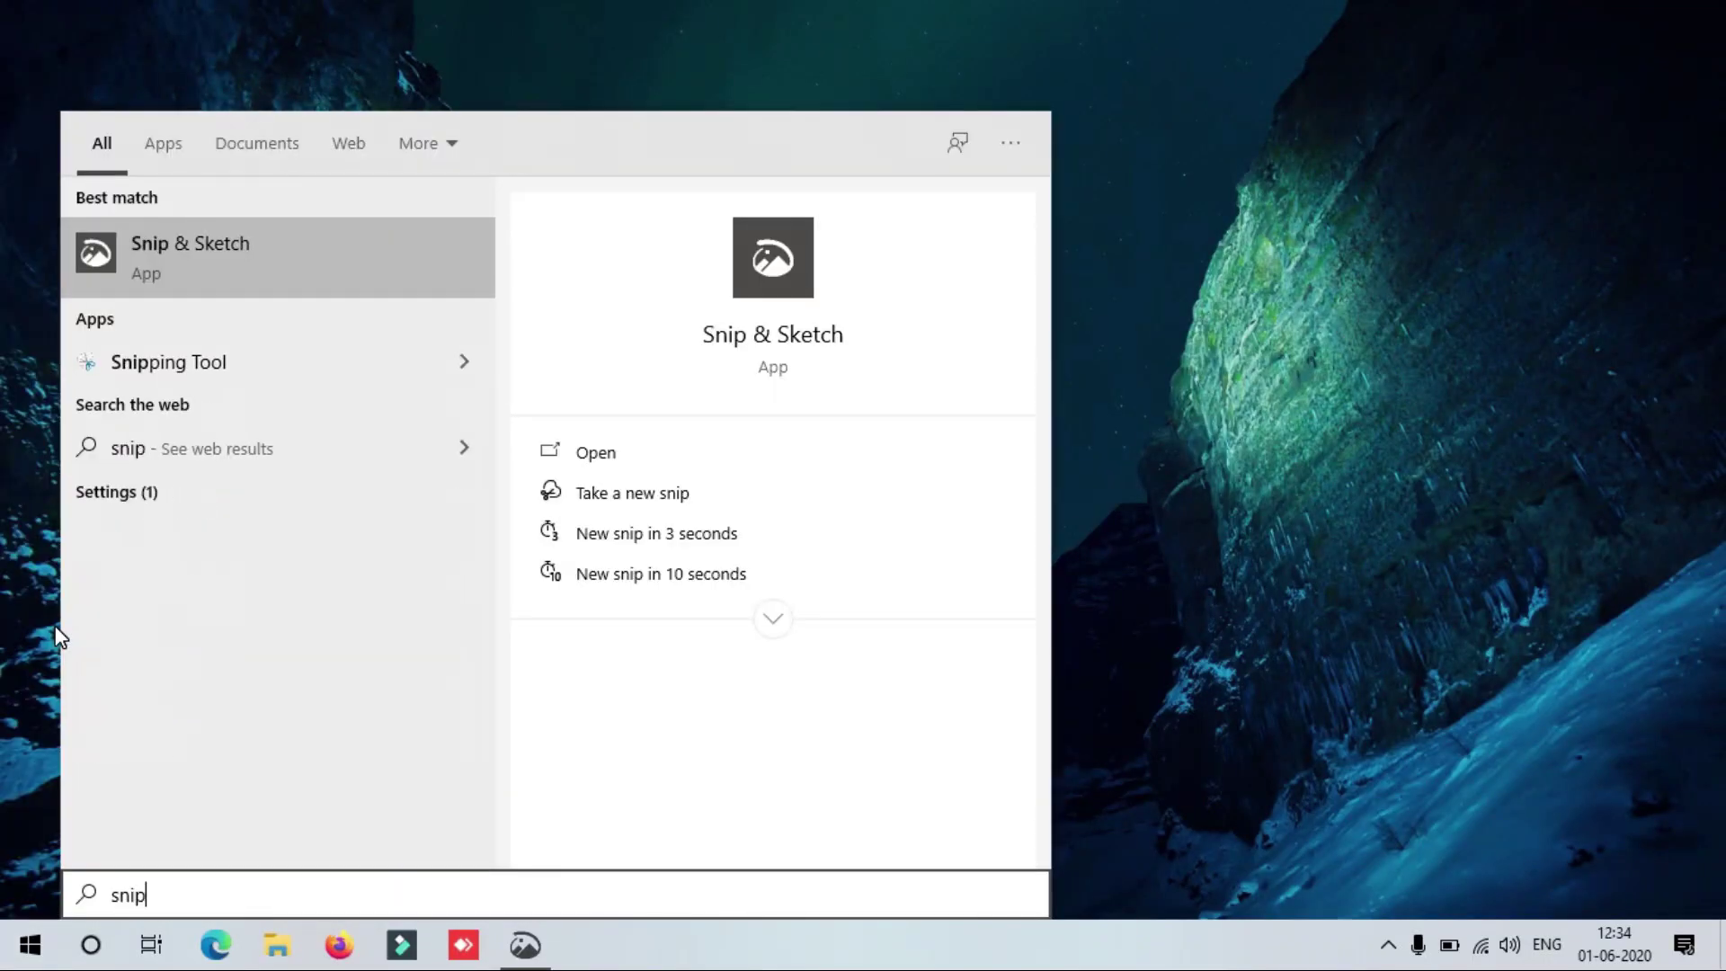
click(121, 364)
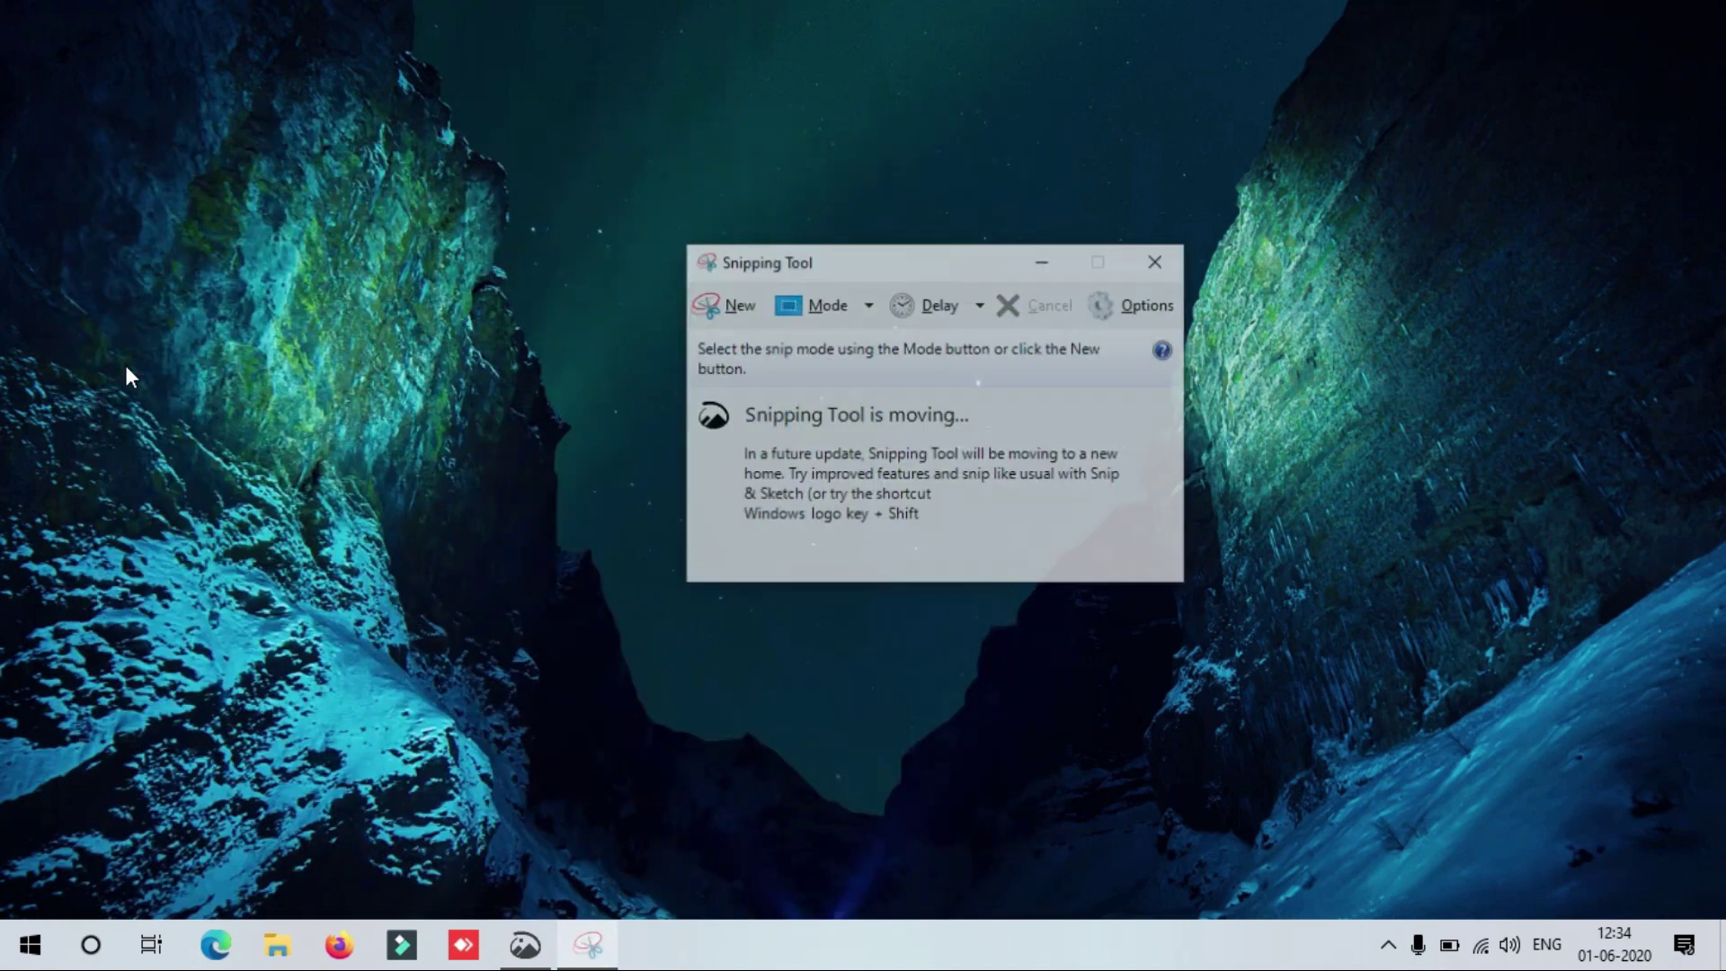
drag(877, 262, 983, 275)
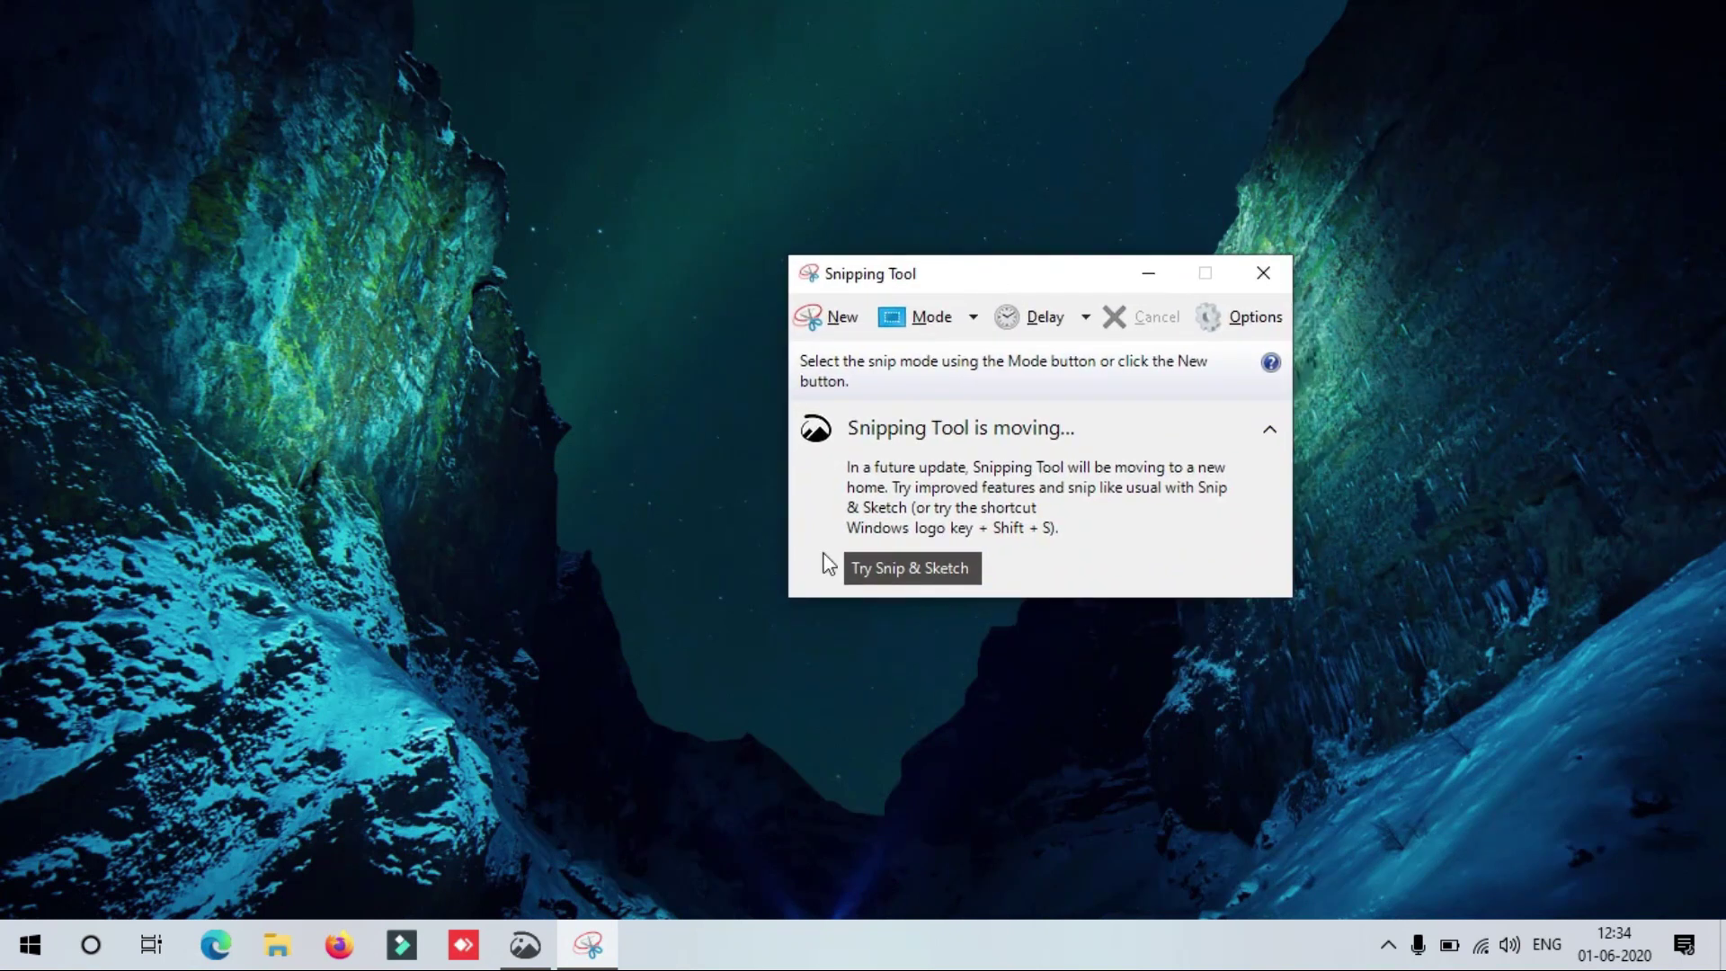
click(899, 568)
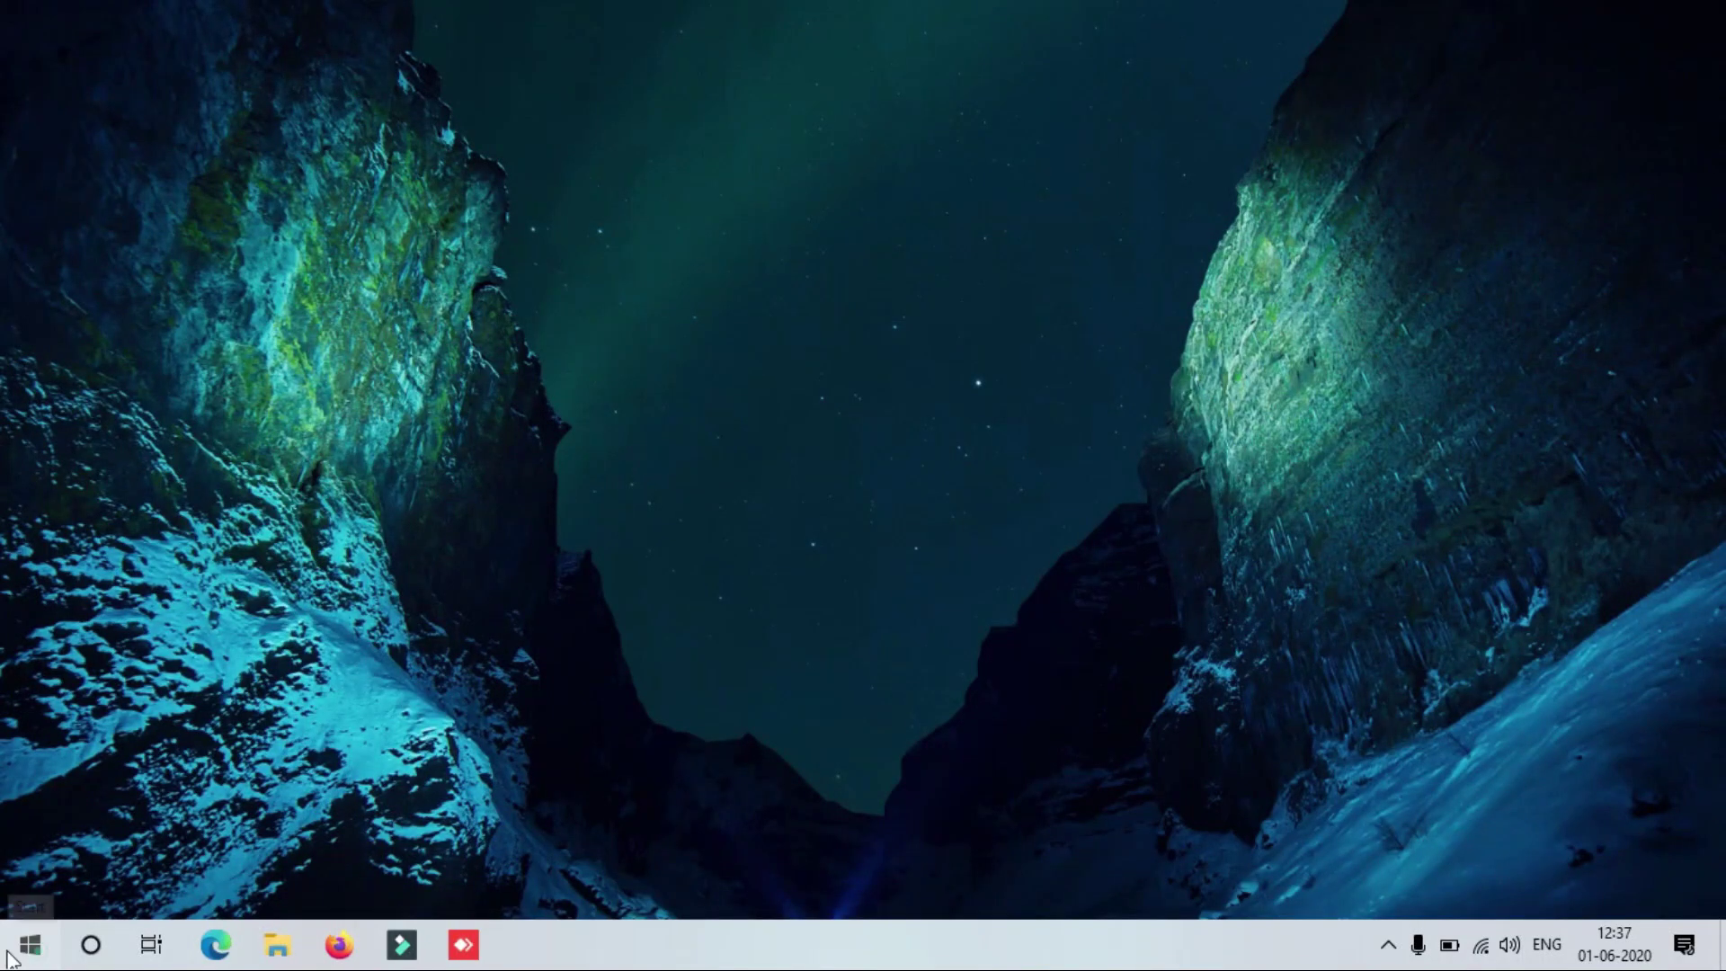
- Open Windows Settings, search for "lan", and open the Language settings
click(10, 954)
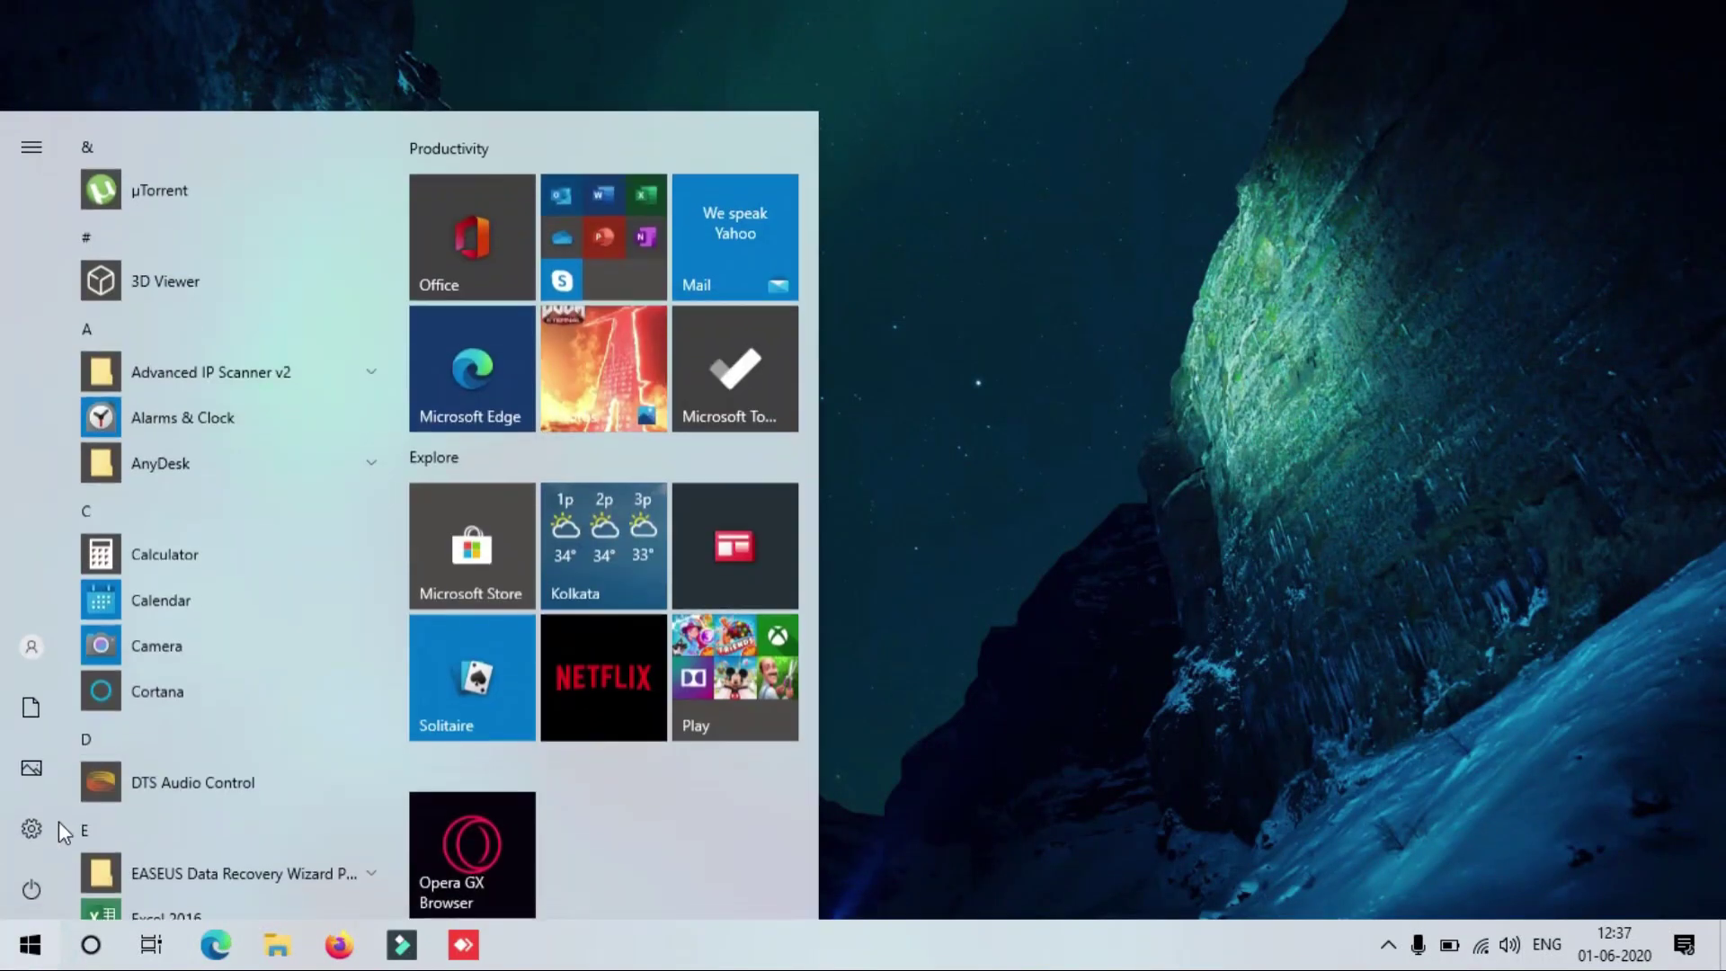
click(31, 816)
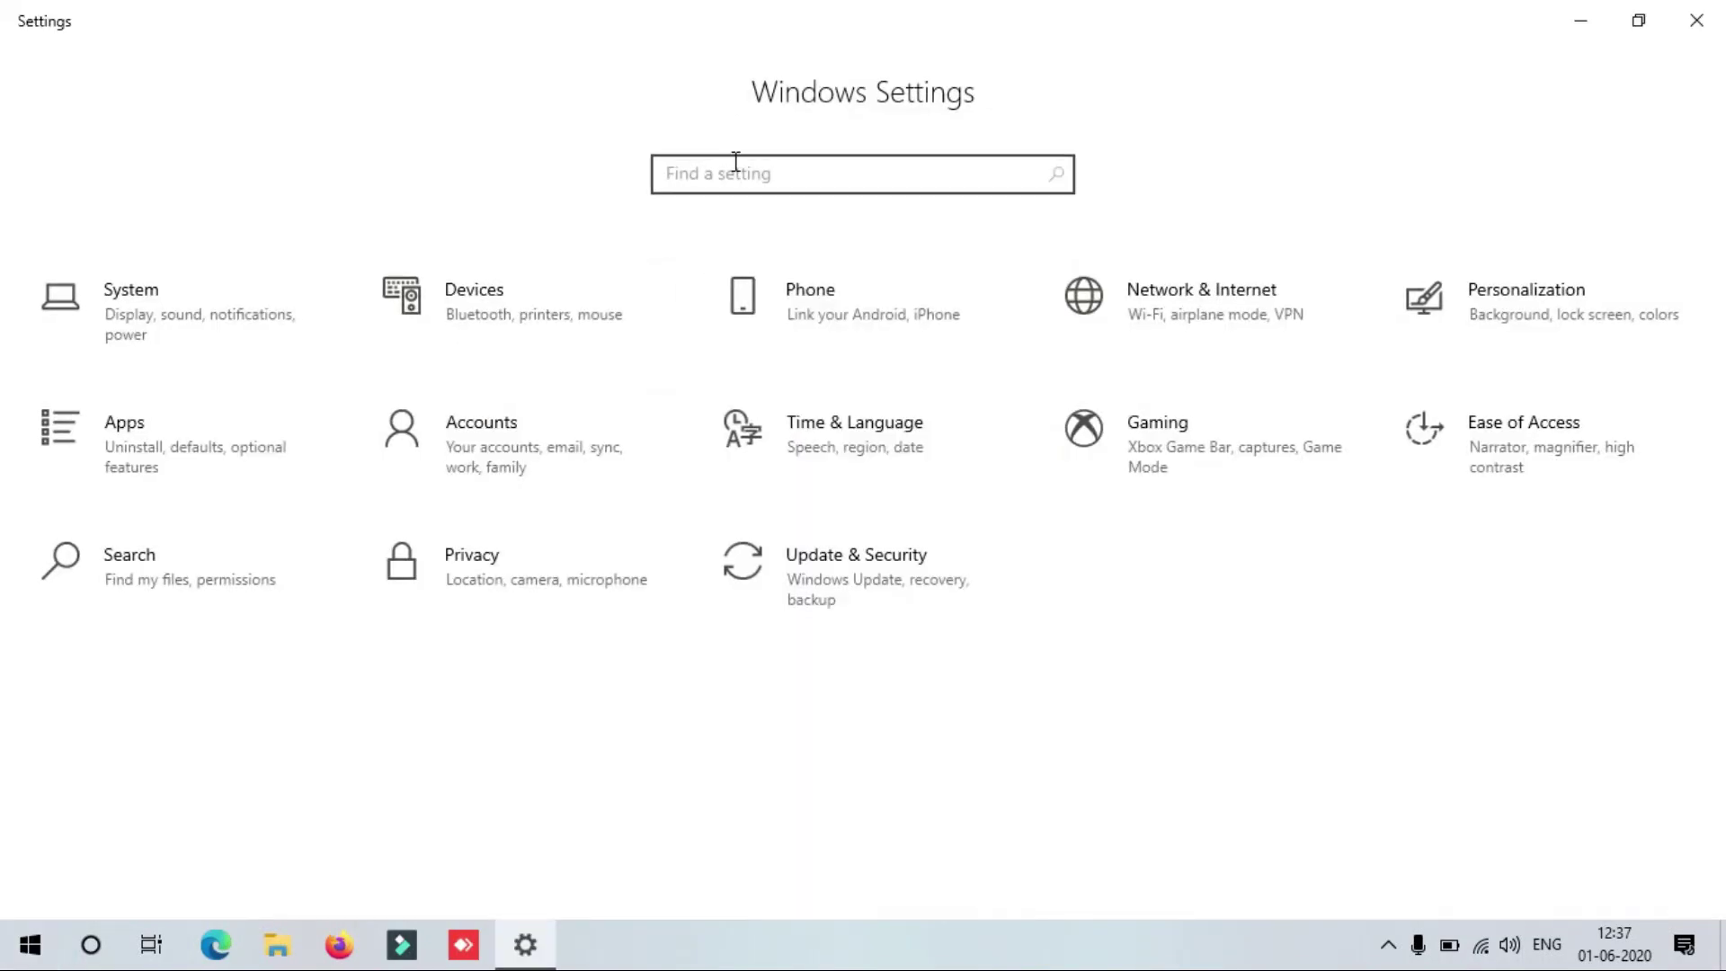
text(lan)
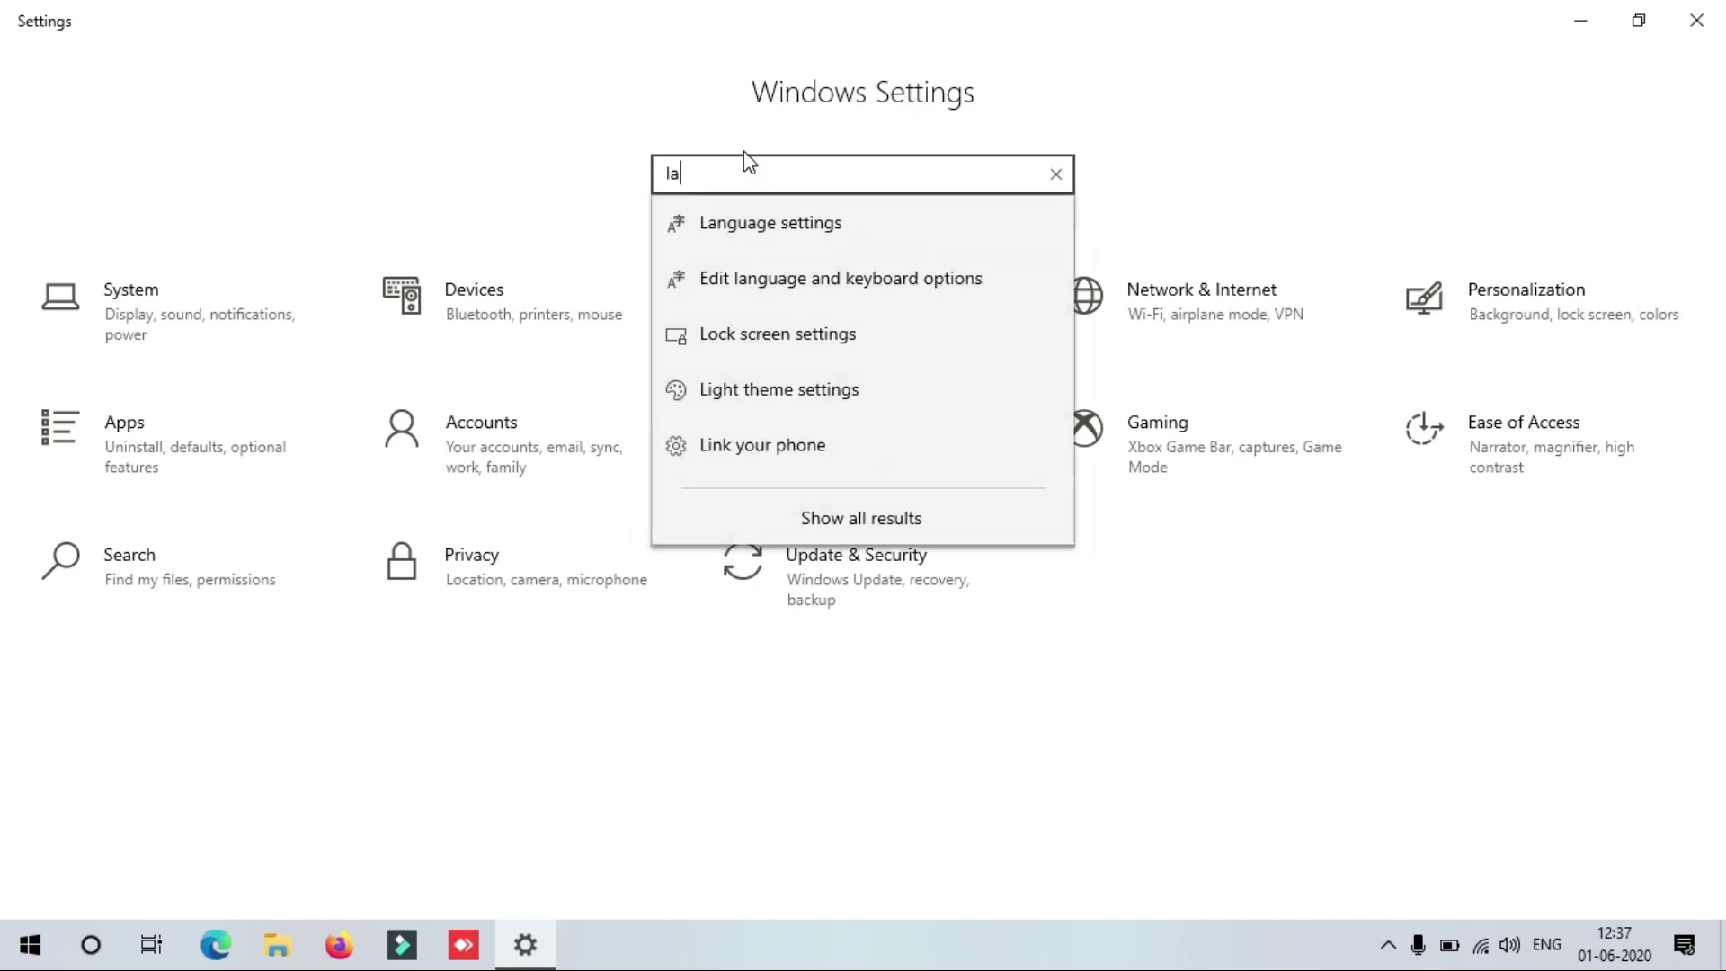
click(782, 241)
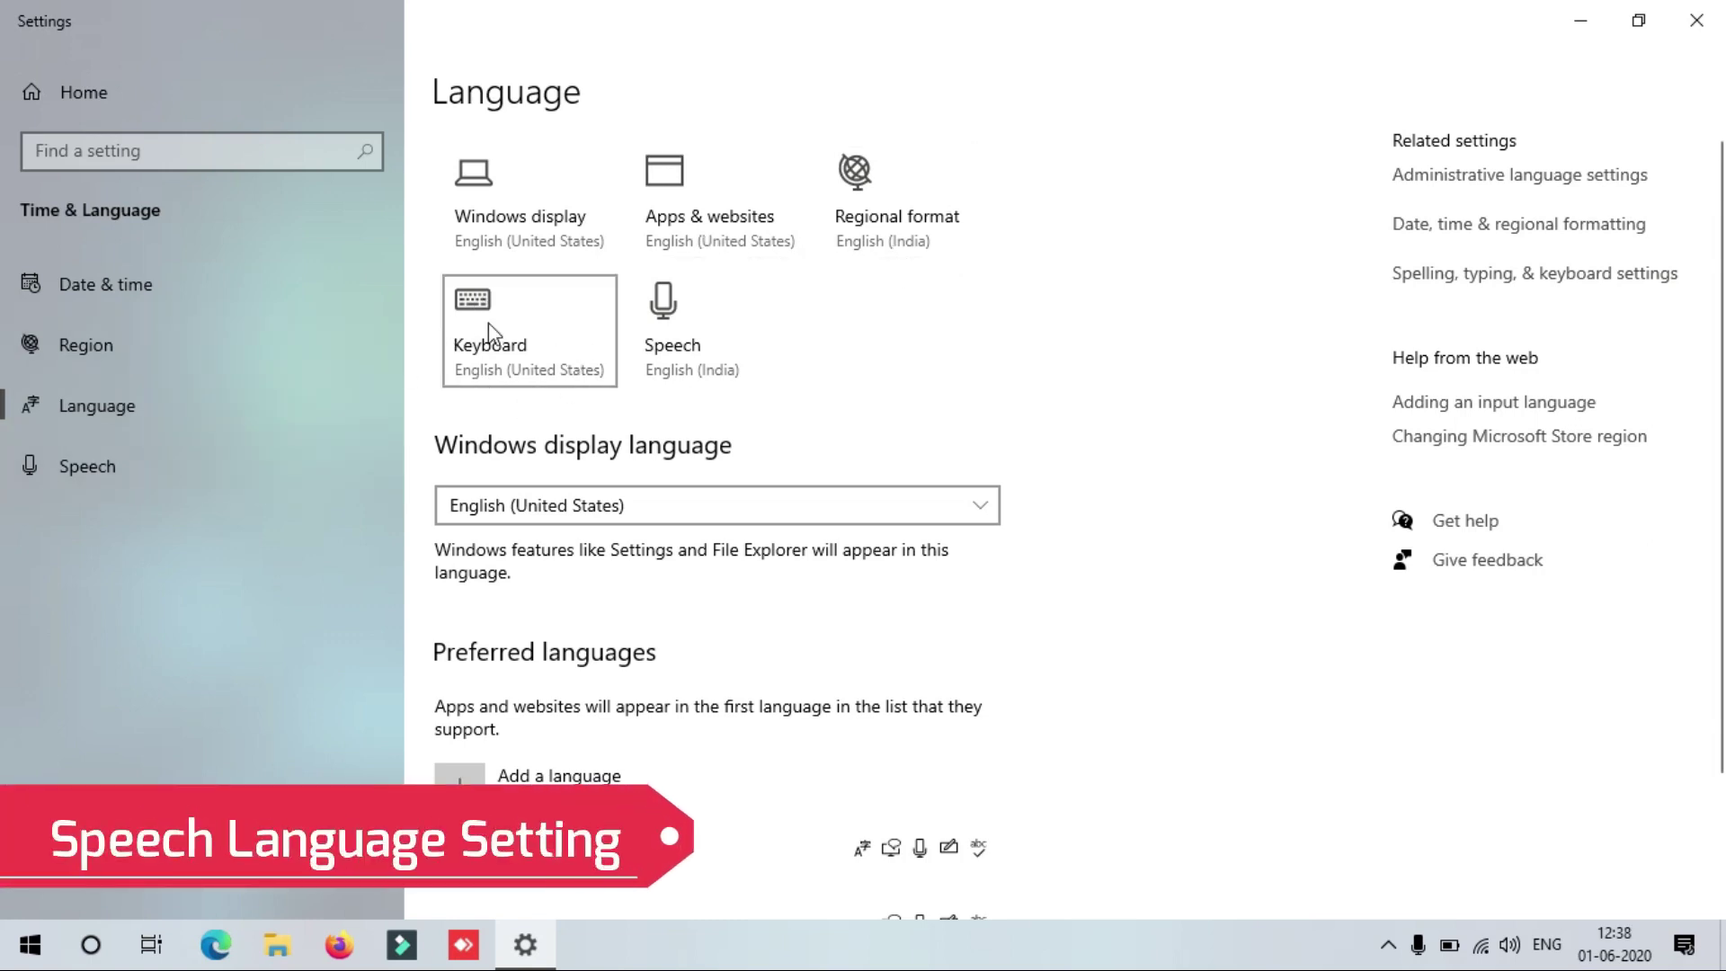
- Open the Speech settings from the Language page and view the available speech languages without changing the selection
click(707, 341)
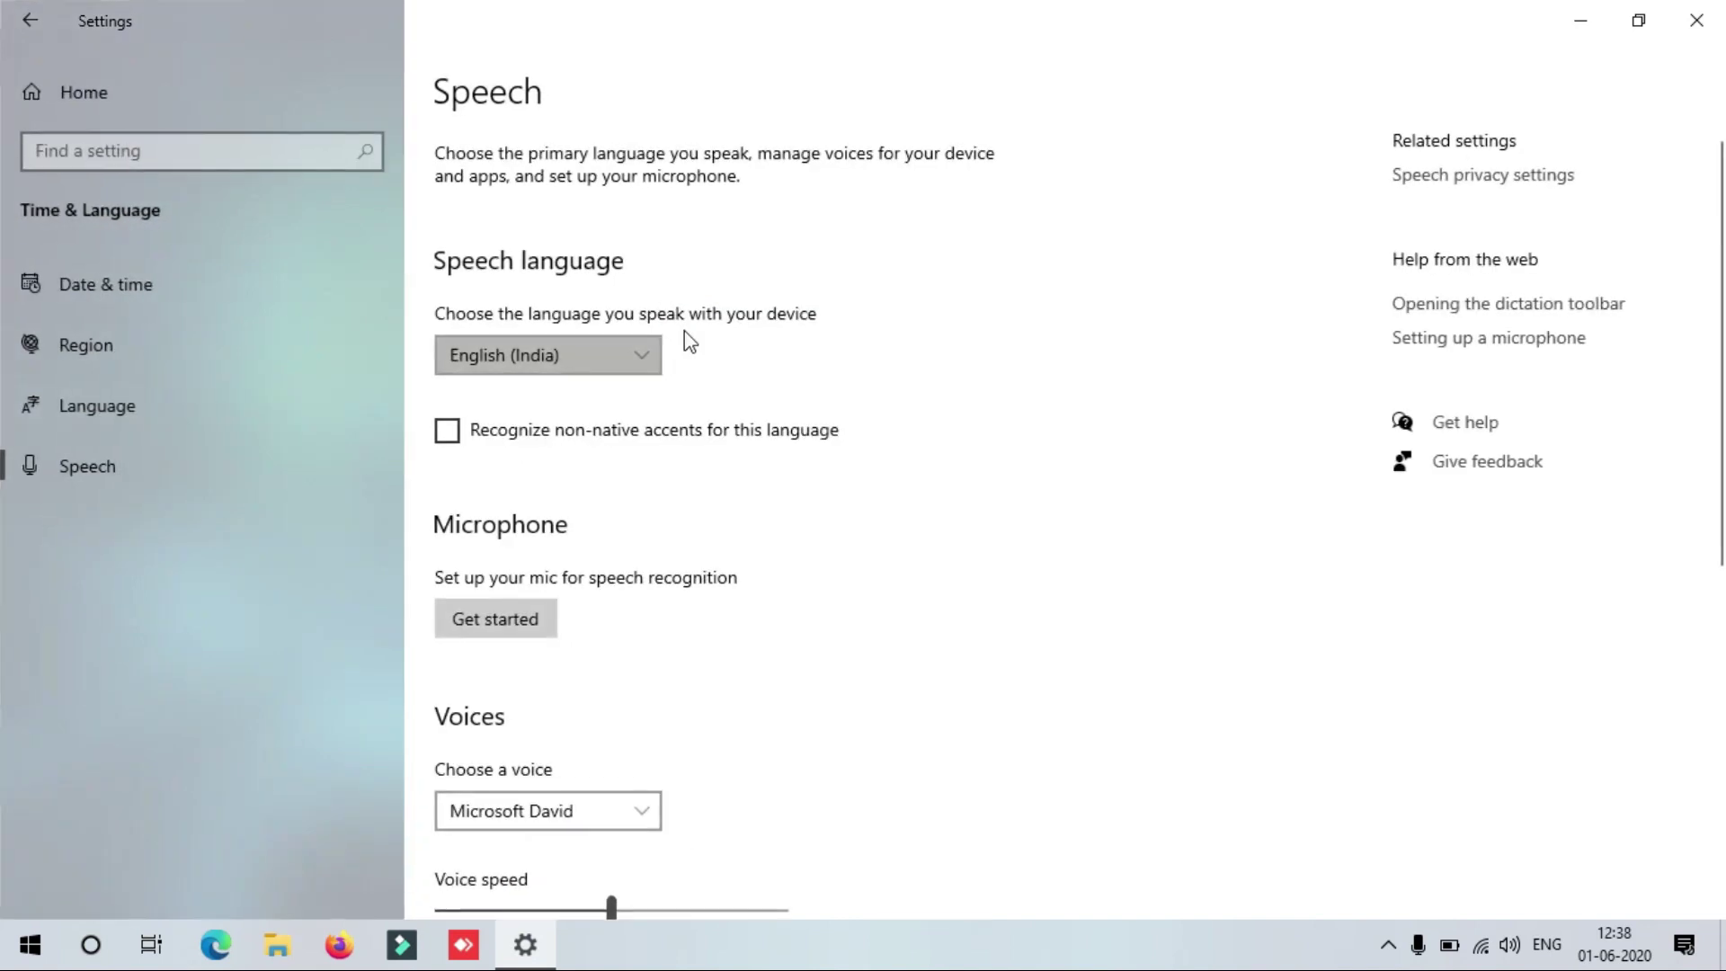
click(629, 359)
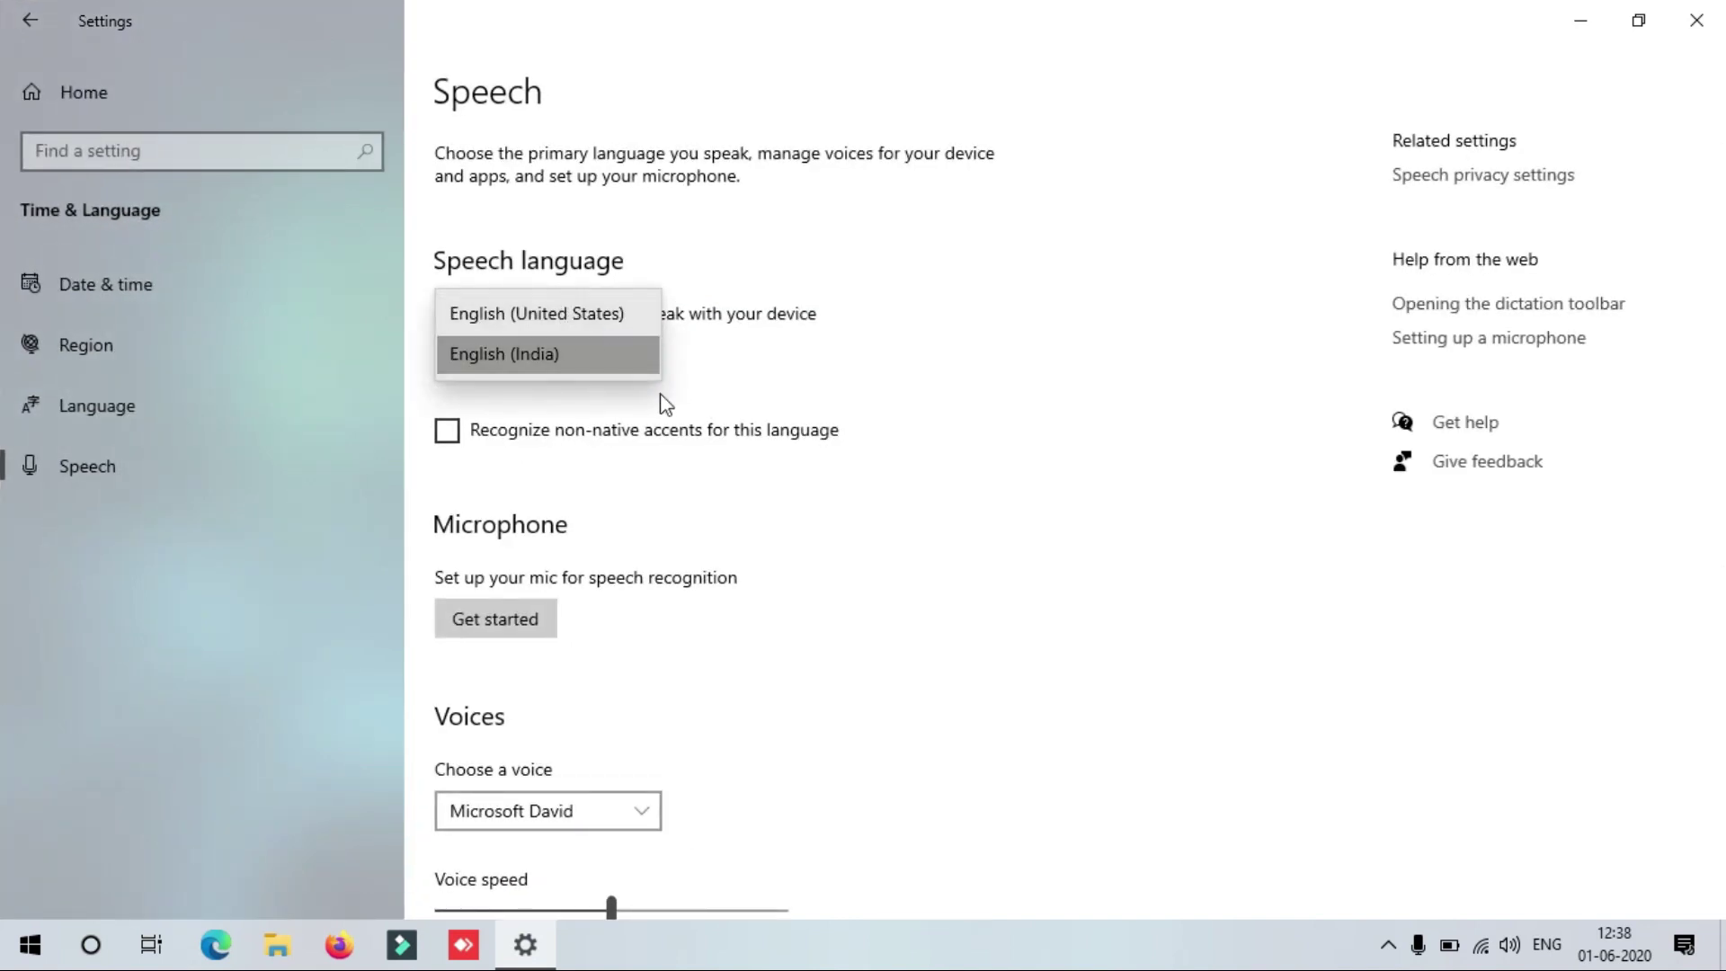
click(992, 249)
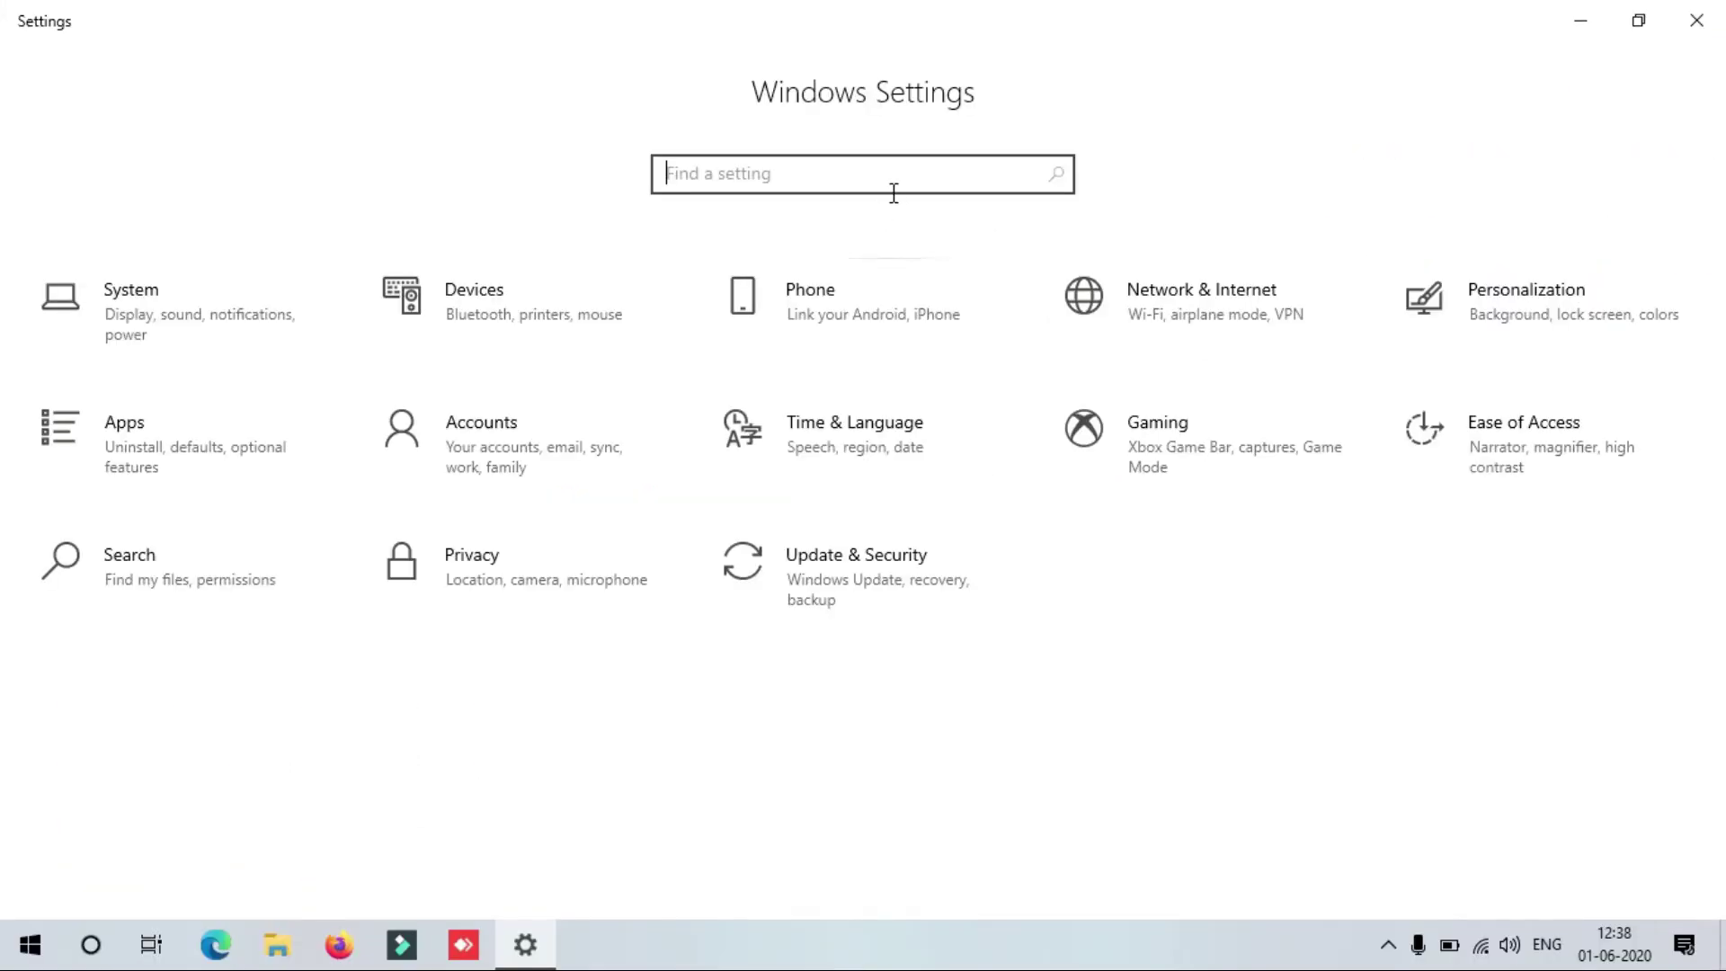
- Search Windows Settings for "virus", open Virus & threat protection, and open the management page for its settings
click(893, 193)
text(vi)
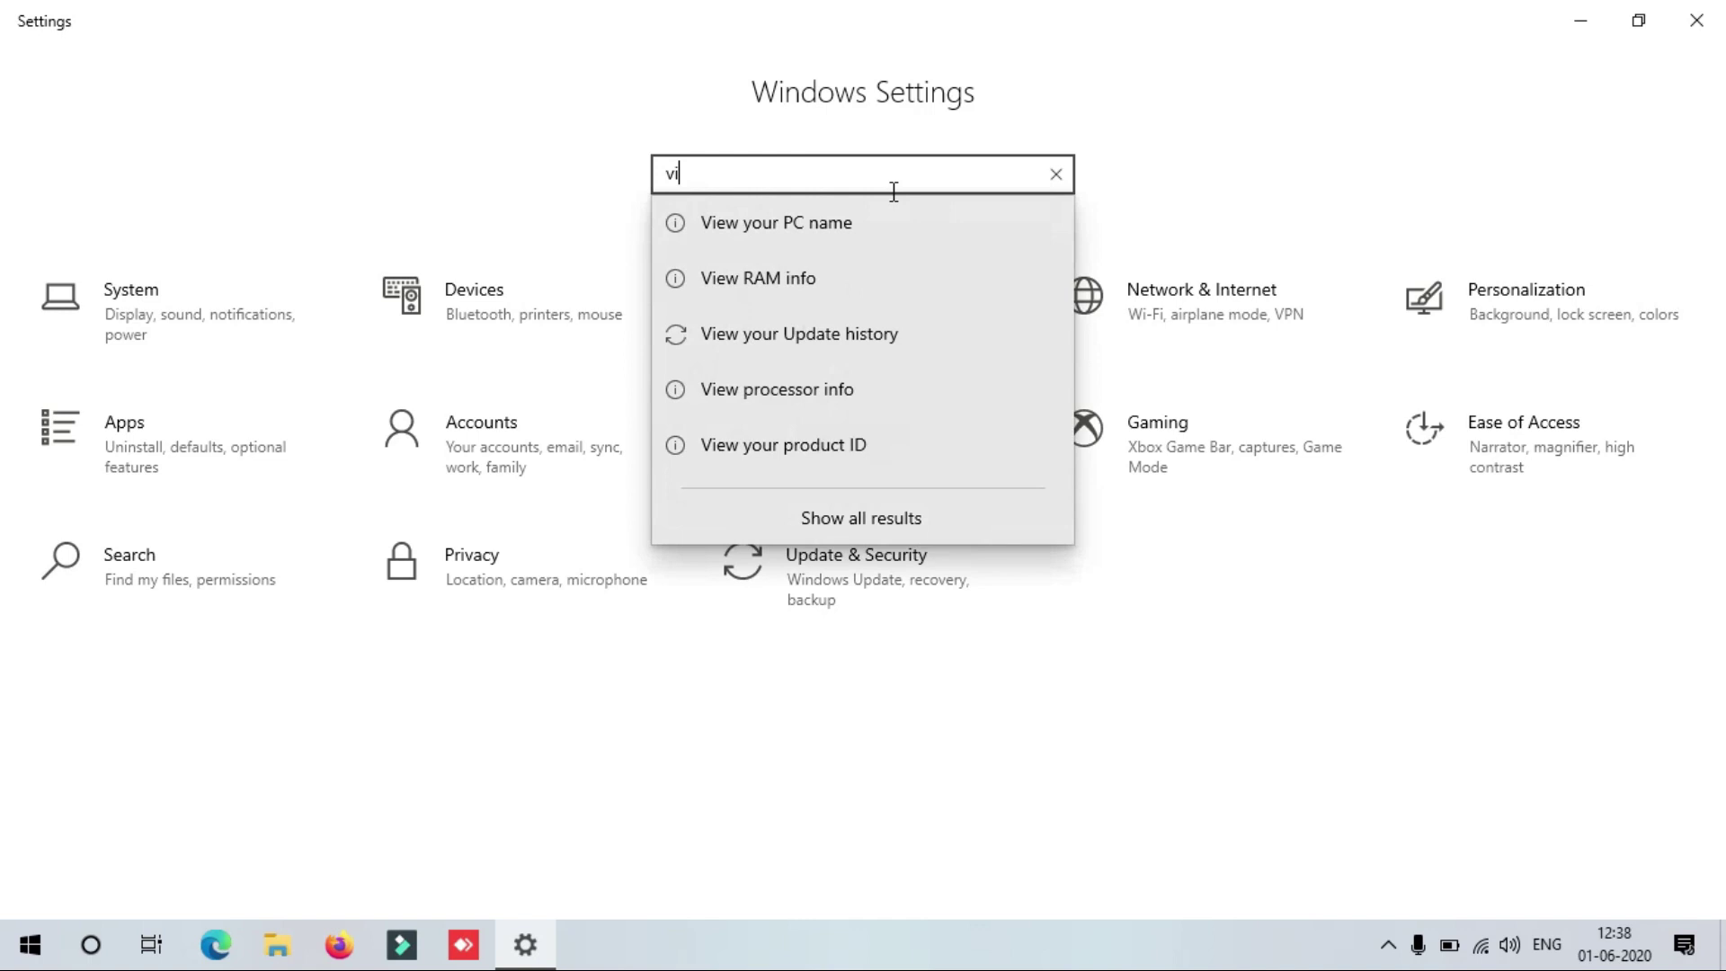
text(rus)
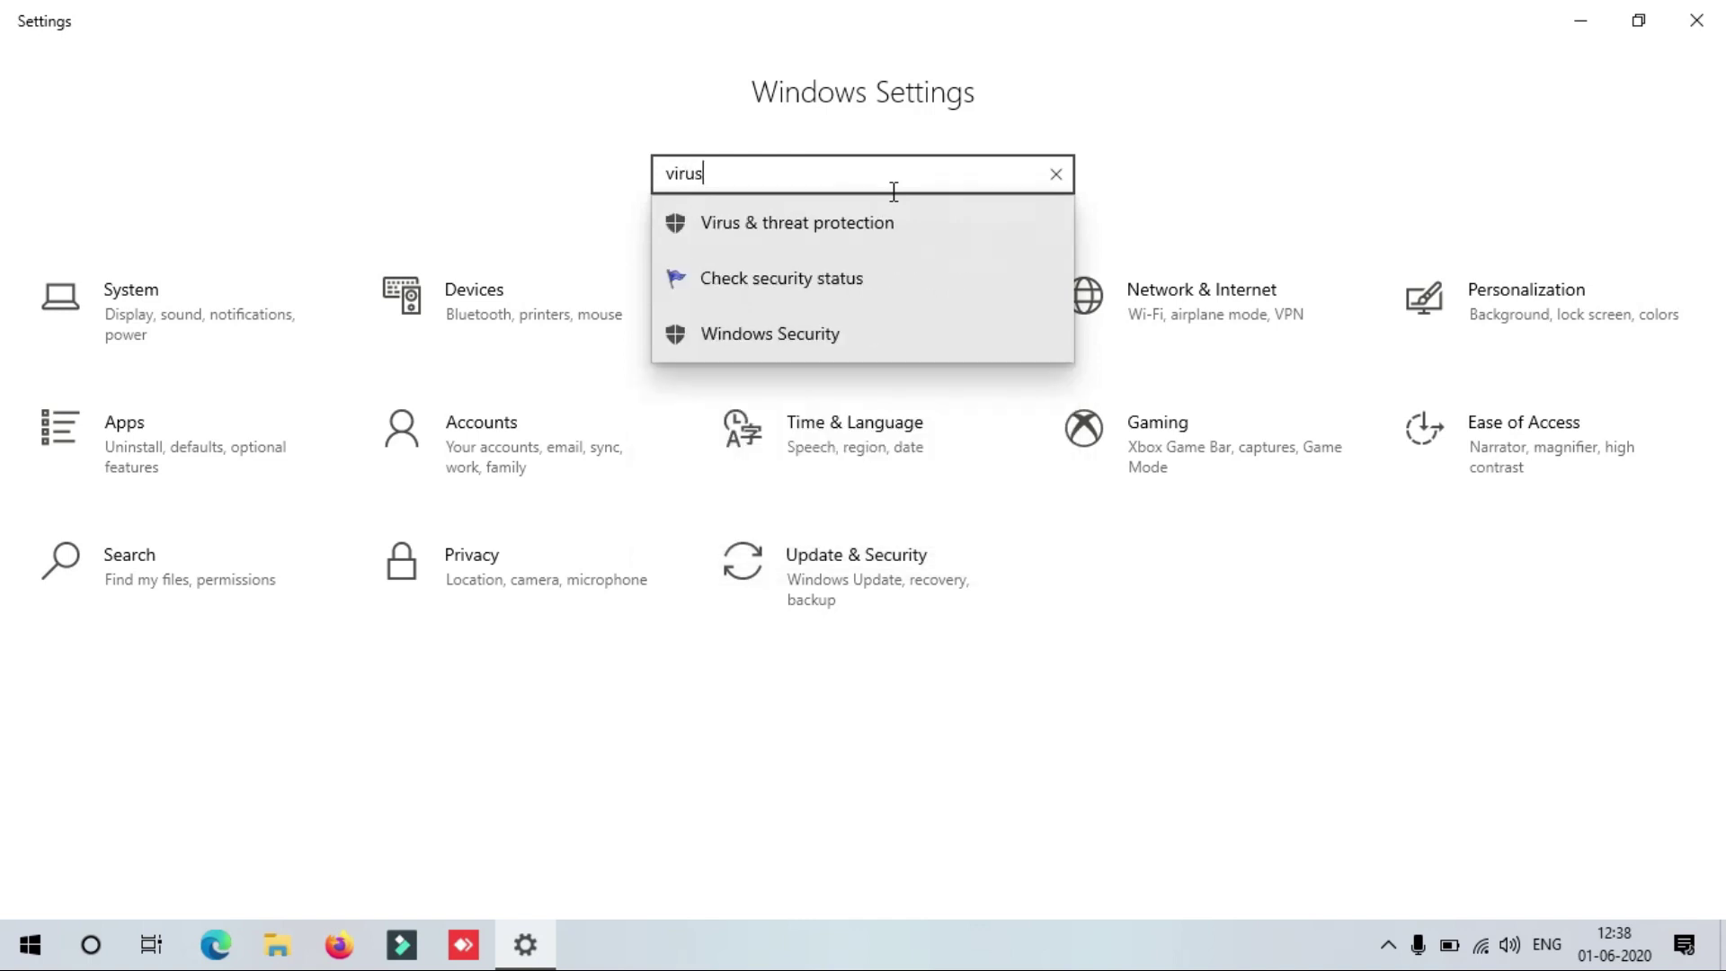
key(Return)
key(Return)
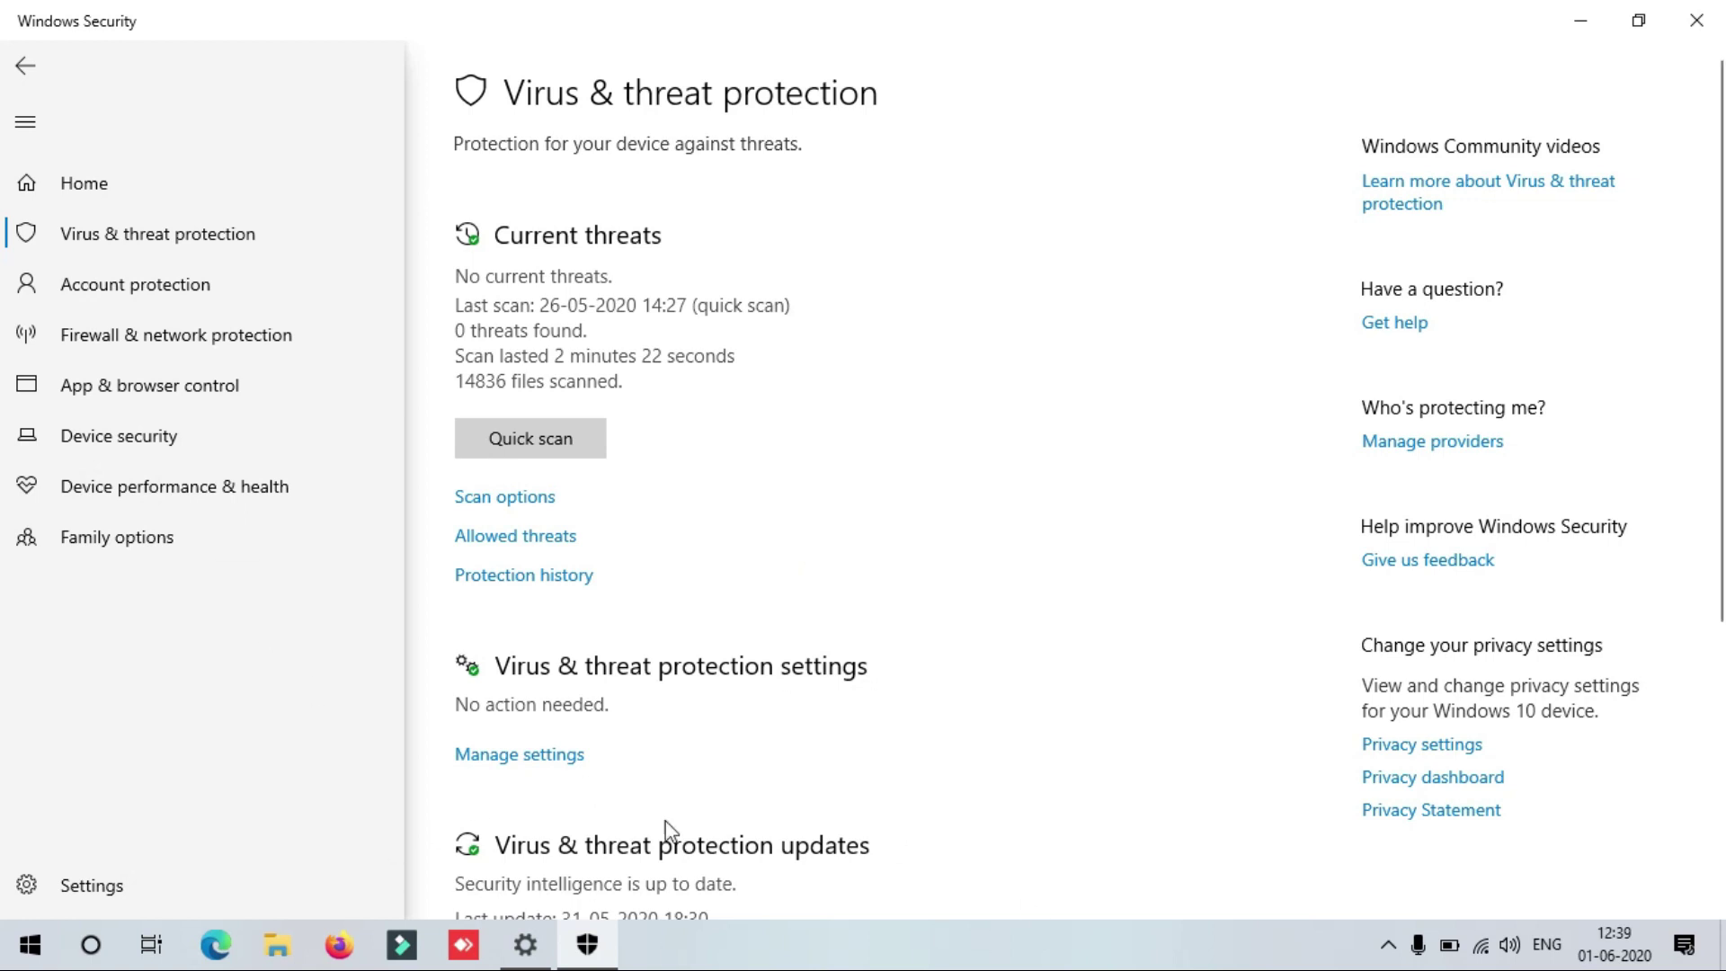
click(534, 753)
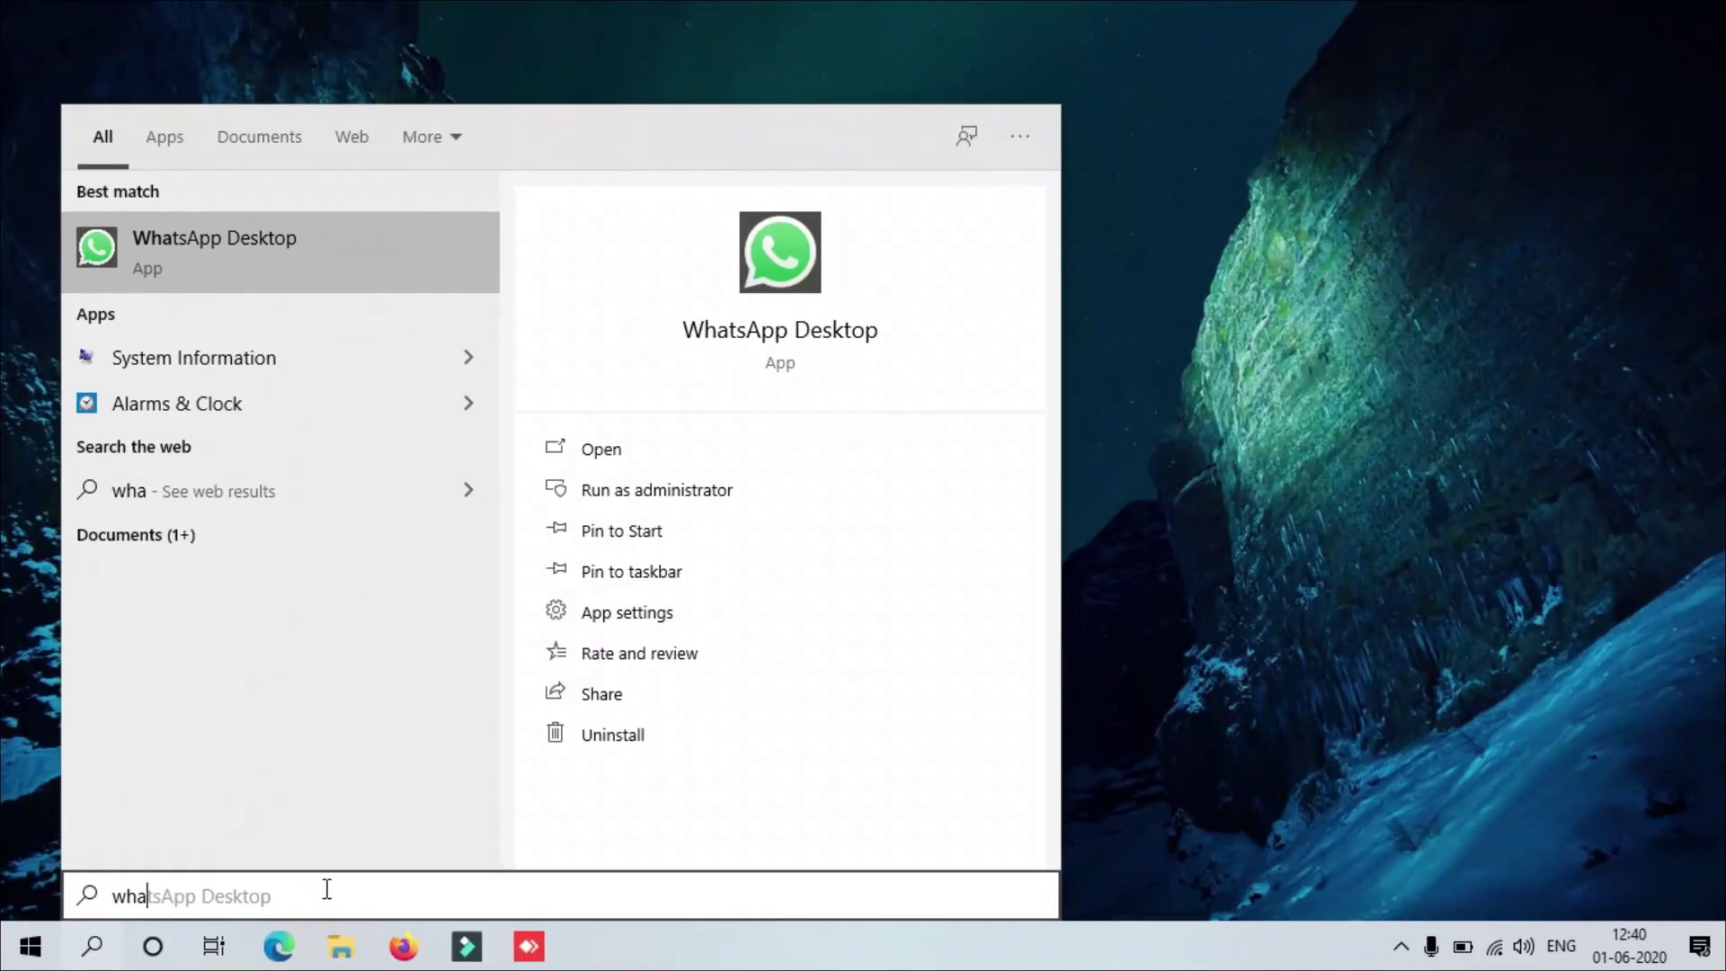
- Clear the current Windows search text and search for "sky" to view the Skype app options
key(BackSpace)
key(BackSpace)
key(BackSpace)
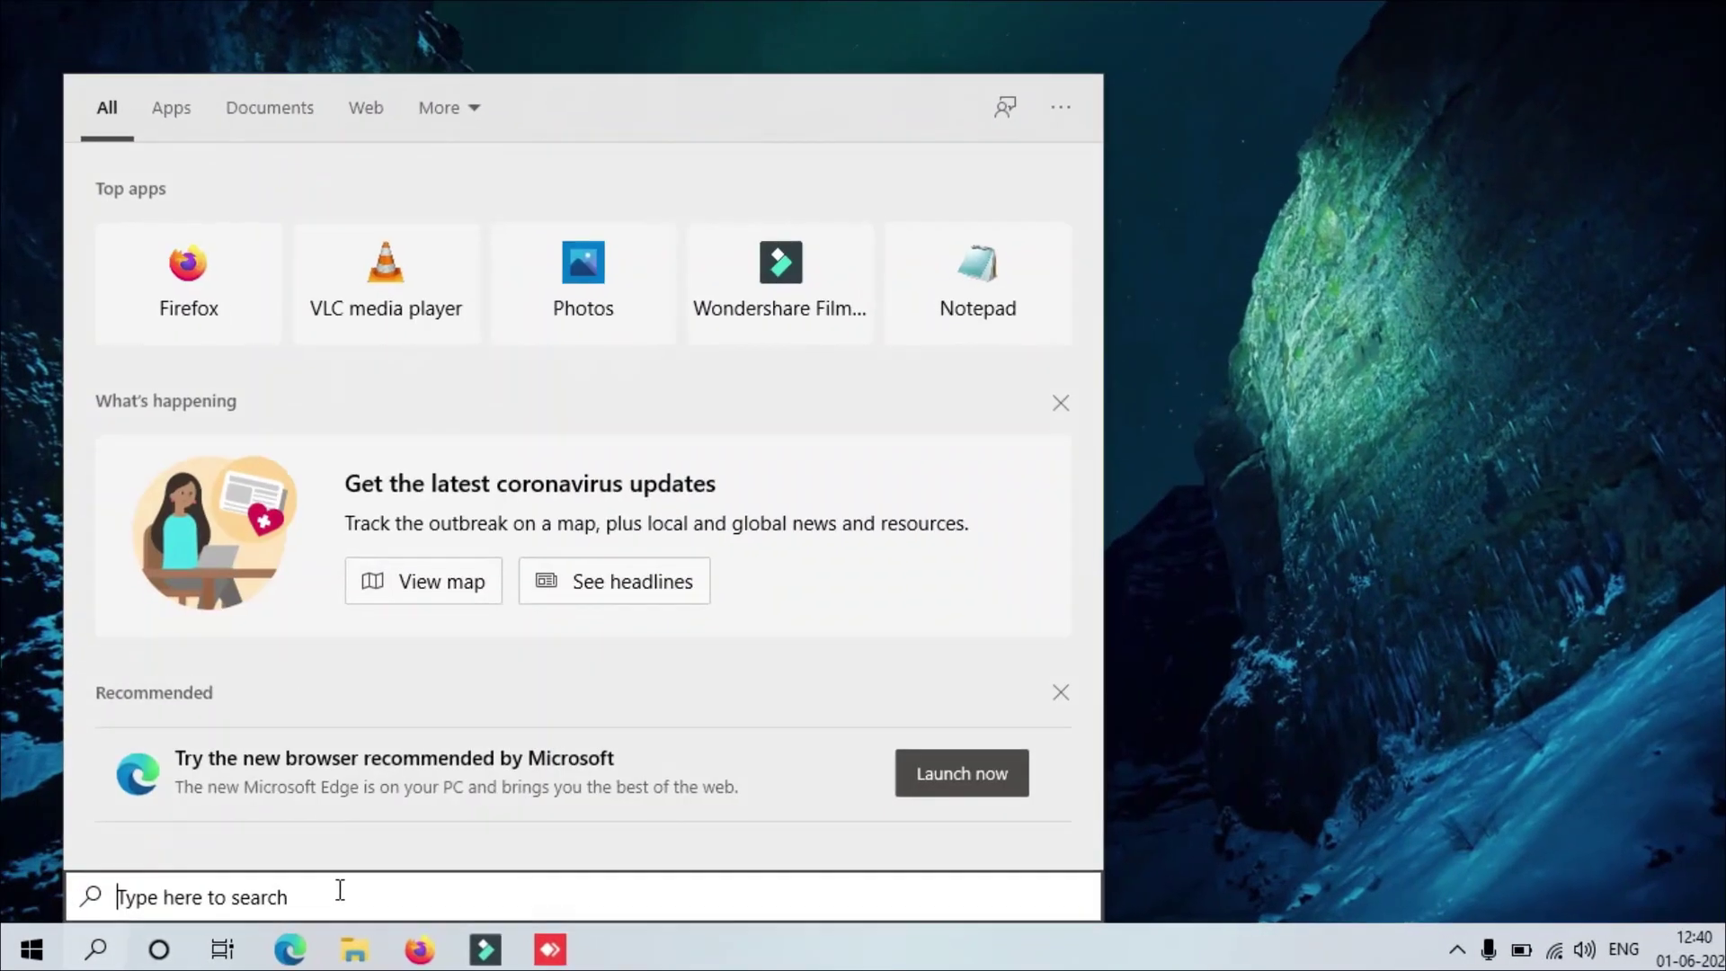
text(sky)
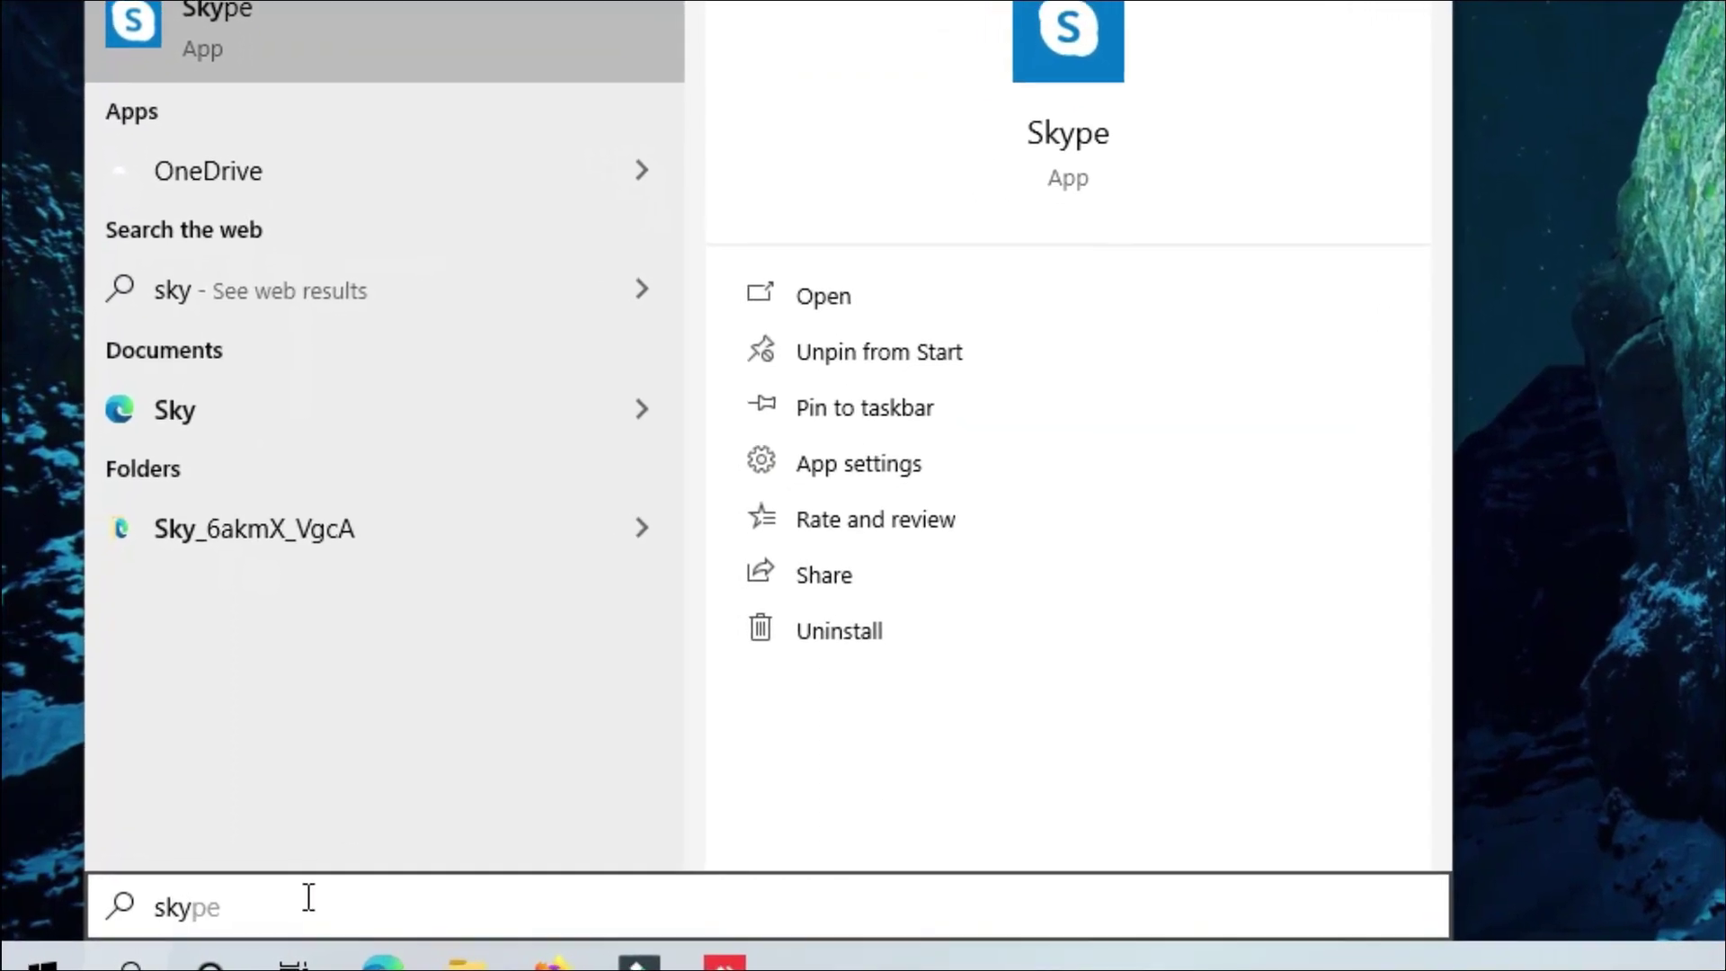
- Replace the Windows search text with "chrome" and open Google Chrome
key(BackSpace)
key(BackSpace)
key(BackSpace)
text(chro)
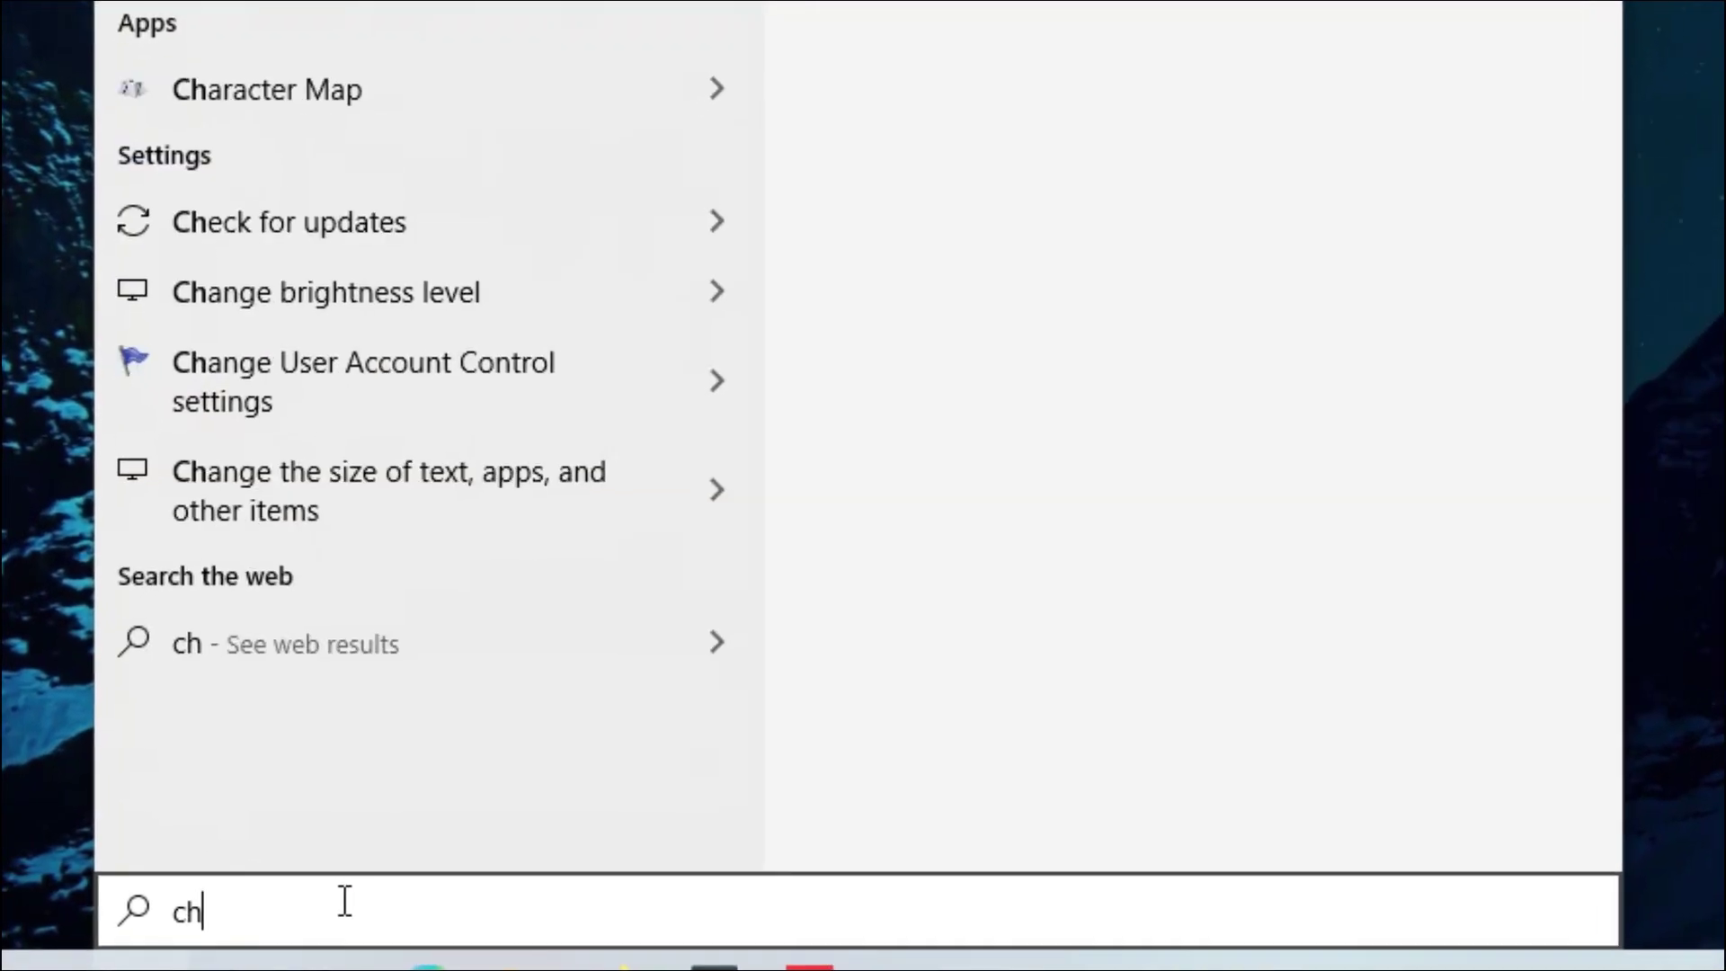
text(n)
key(BackSpace)
text(me)
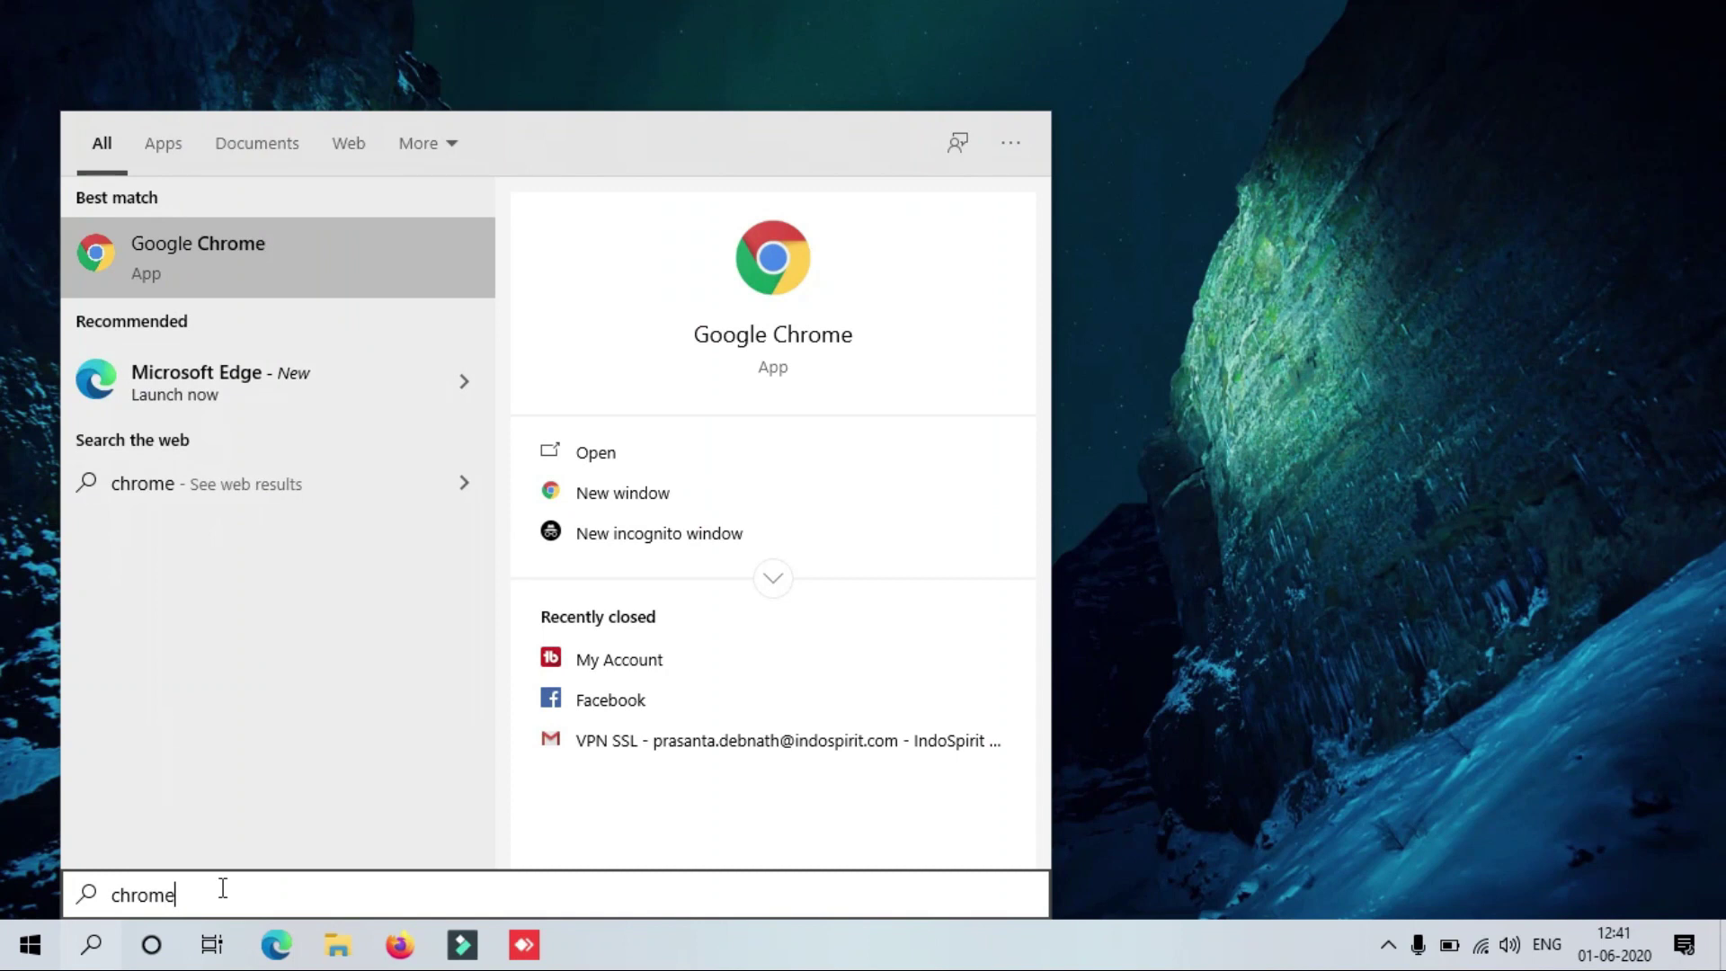
key(Return)
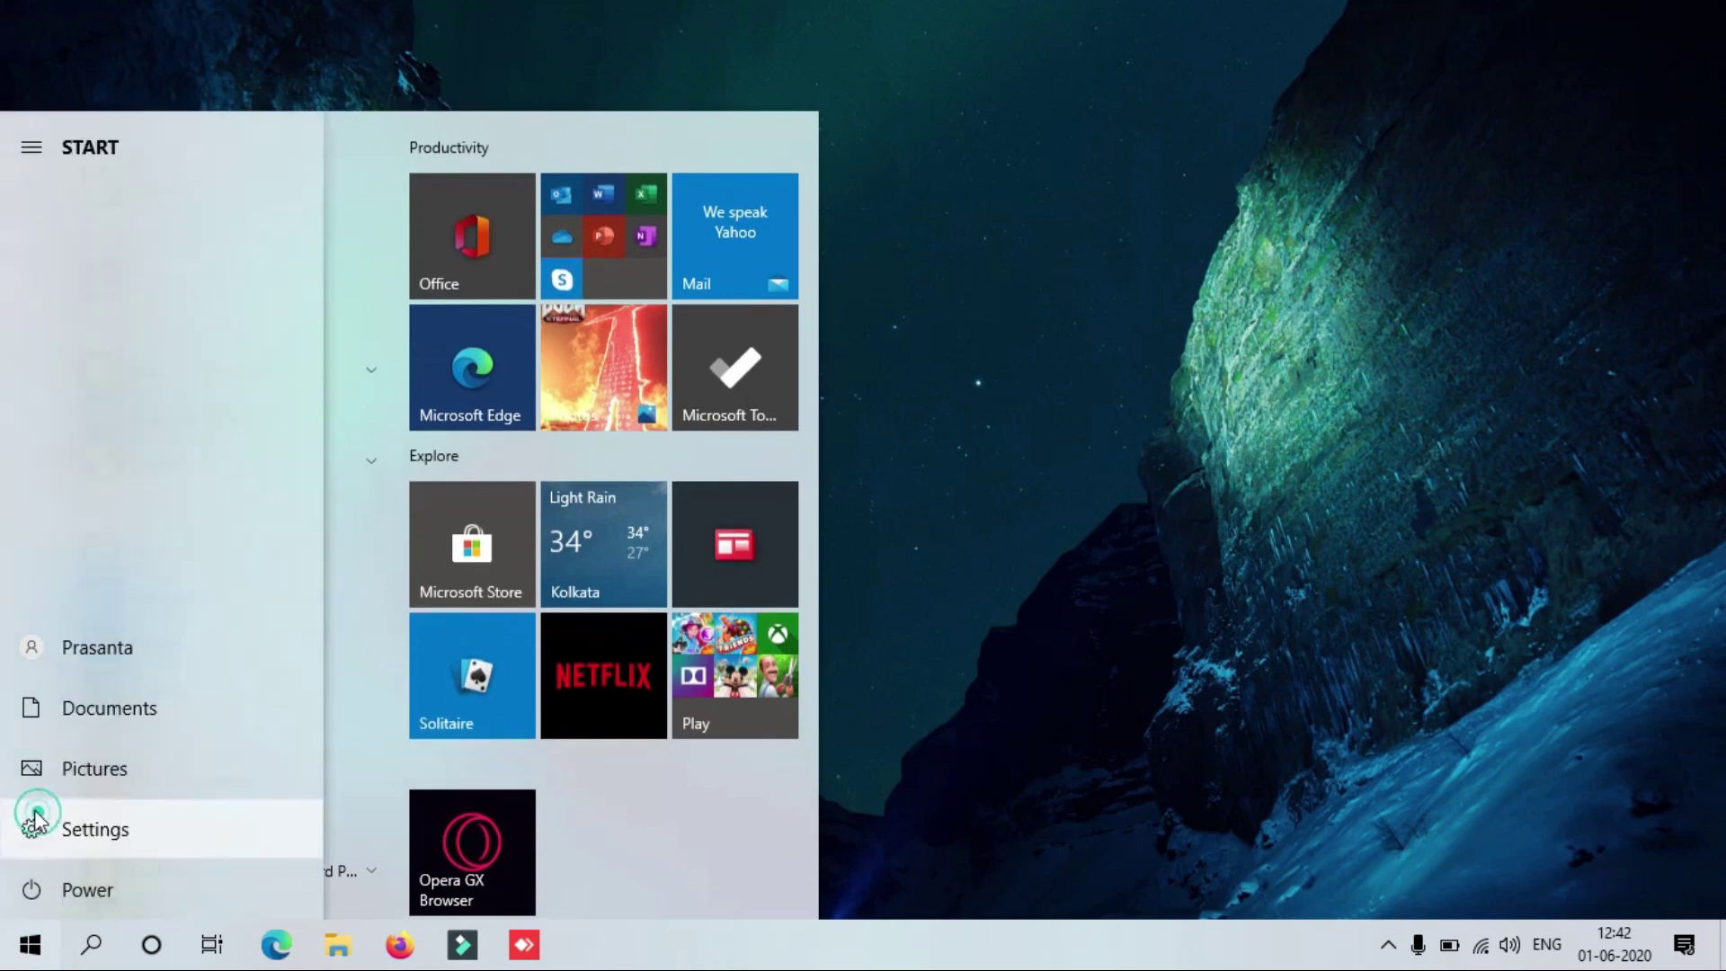
- Open the Ease of Access settings, look through the Magnifier and Color filters pages, and open the Text cursor page
click(31, 825)
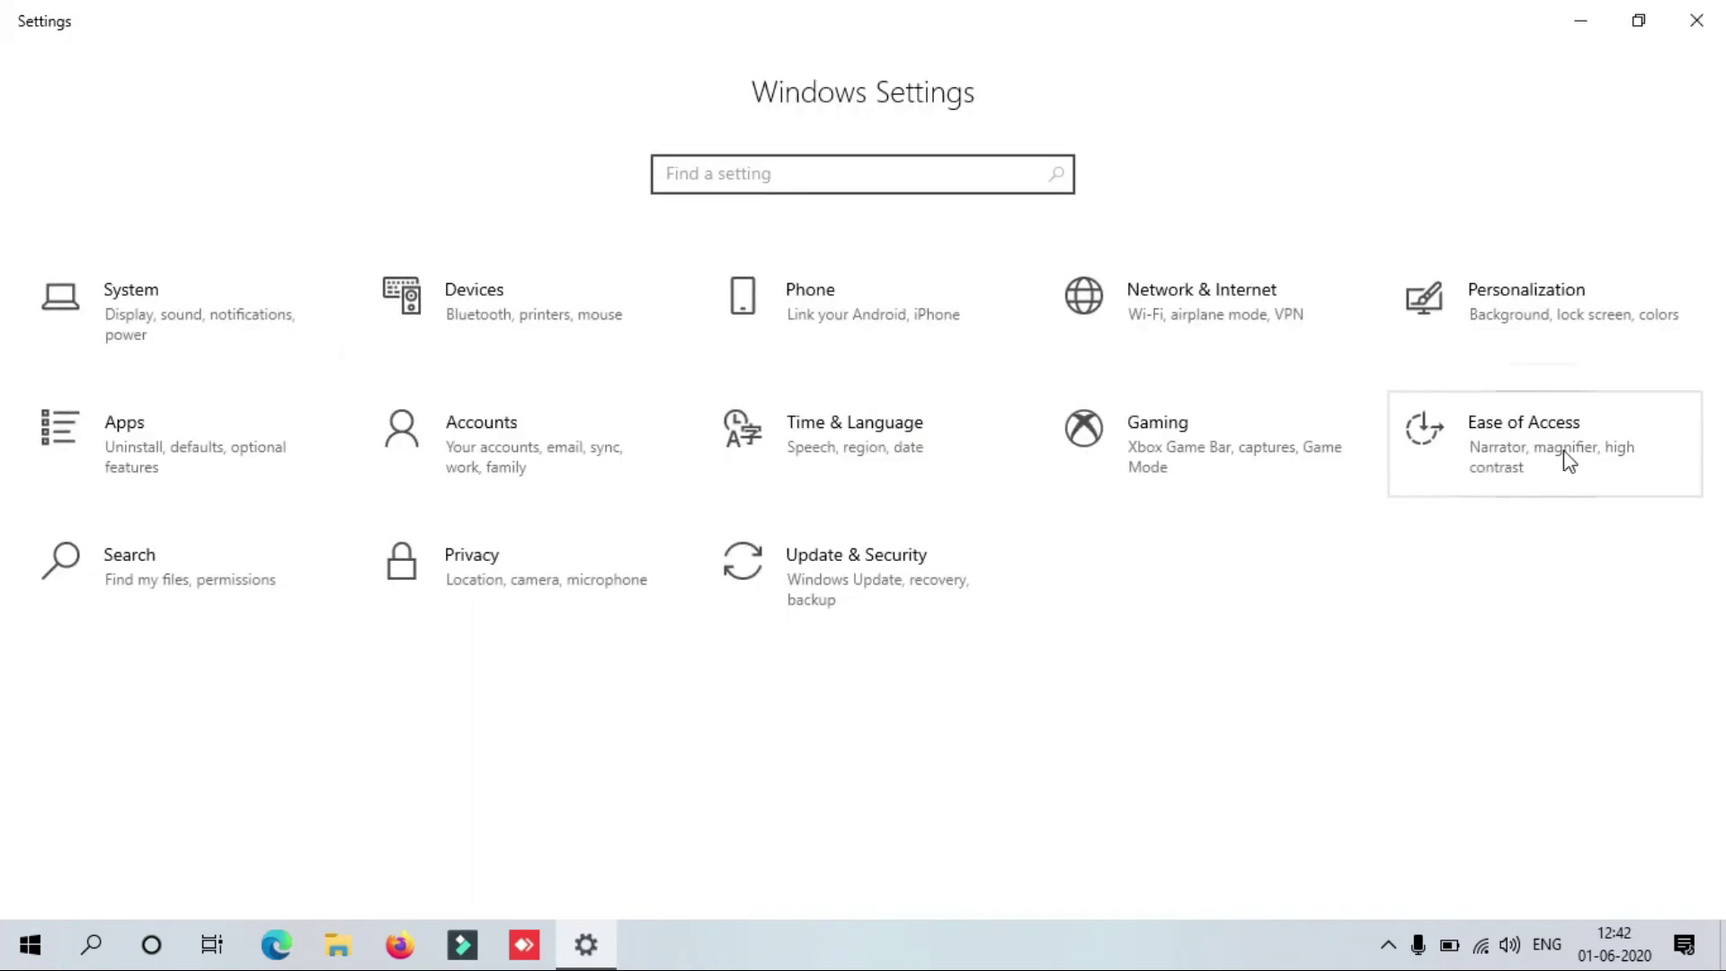
click(1517, 429)
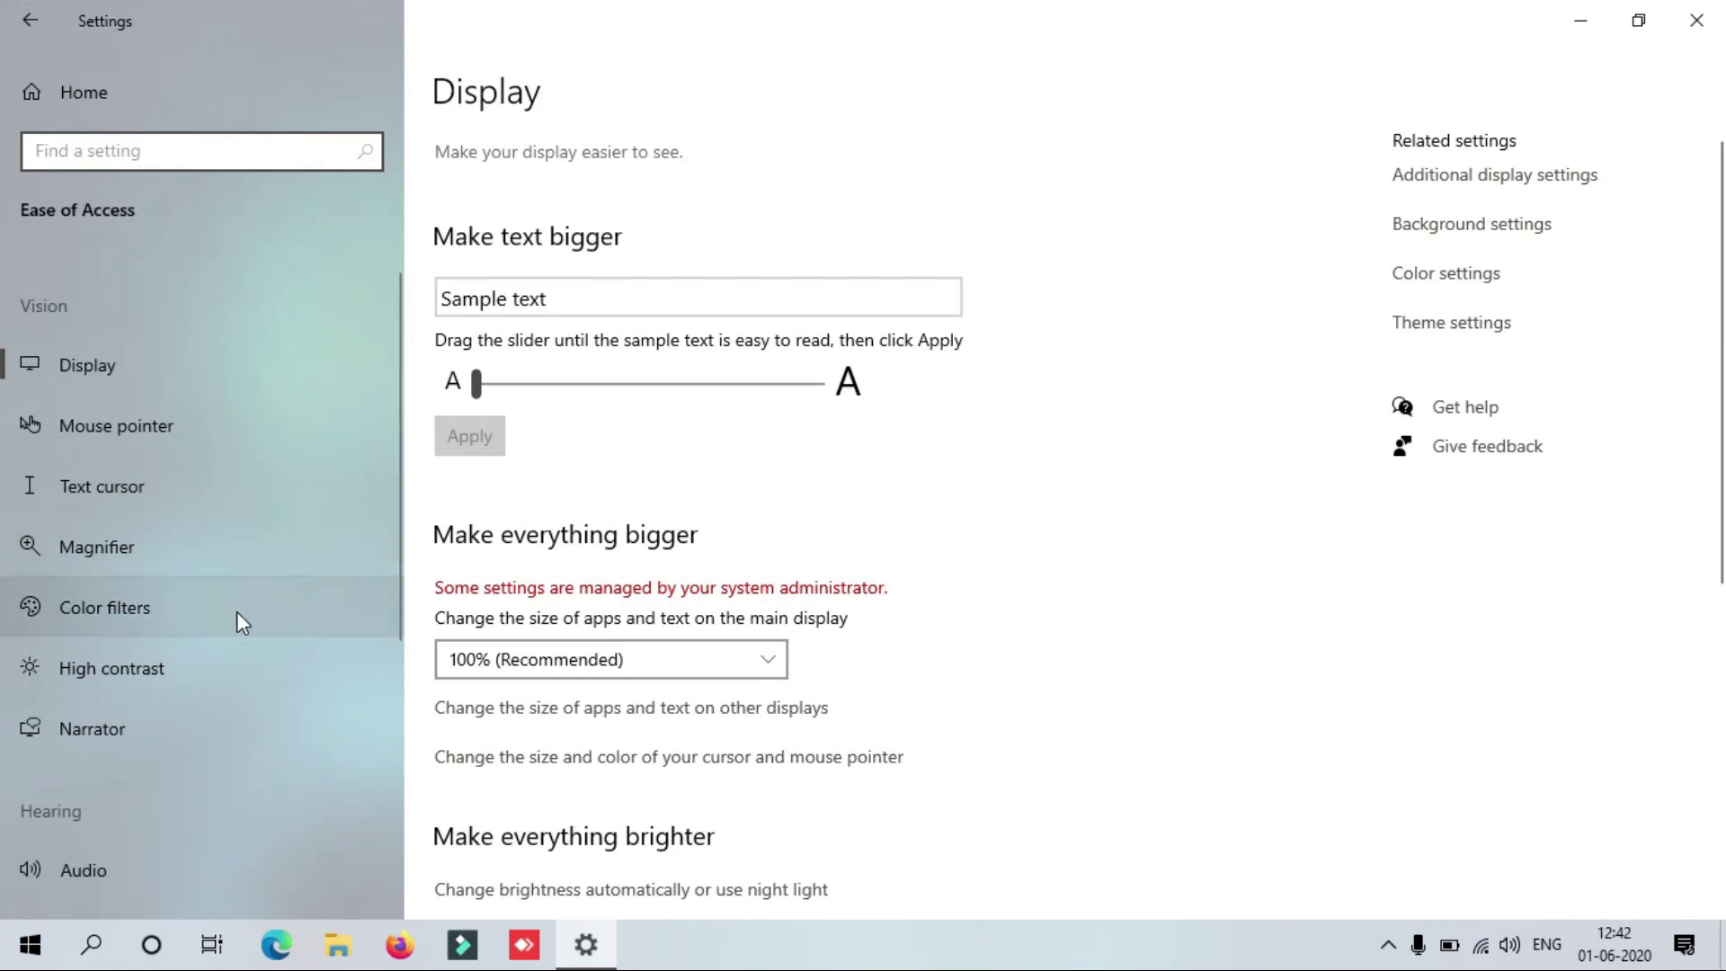
click(227, 553)
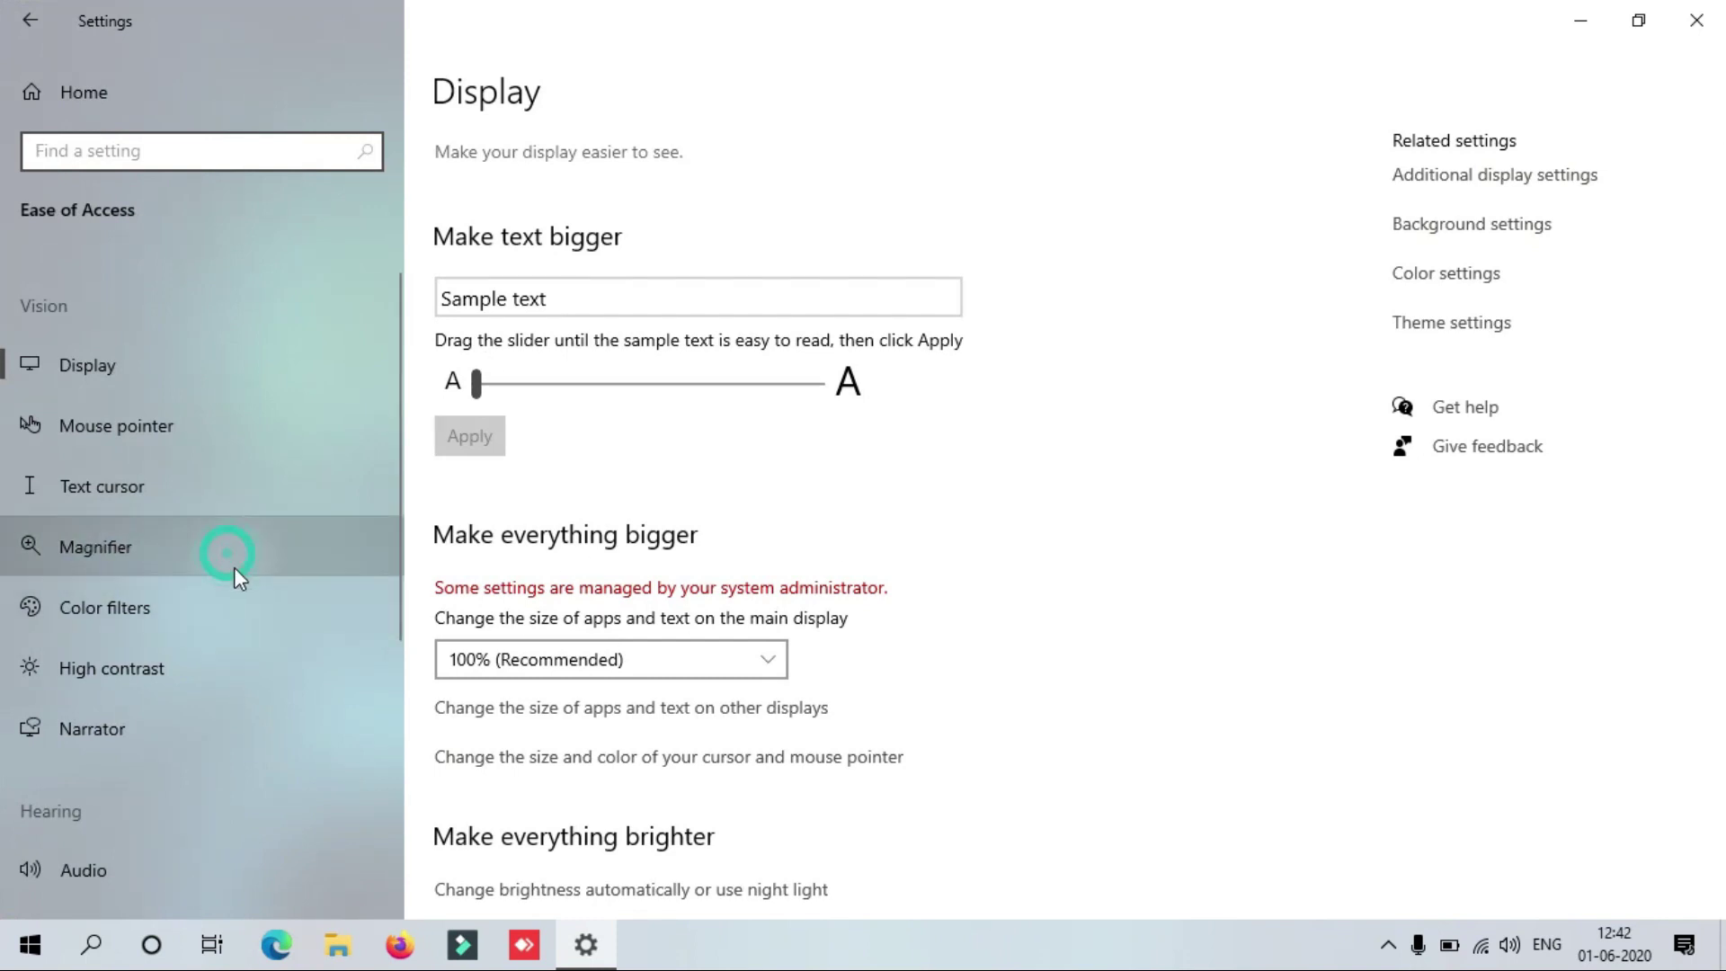
click(212, 614)
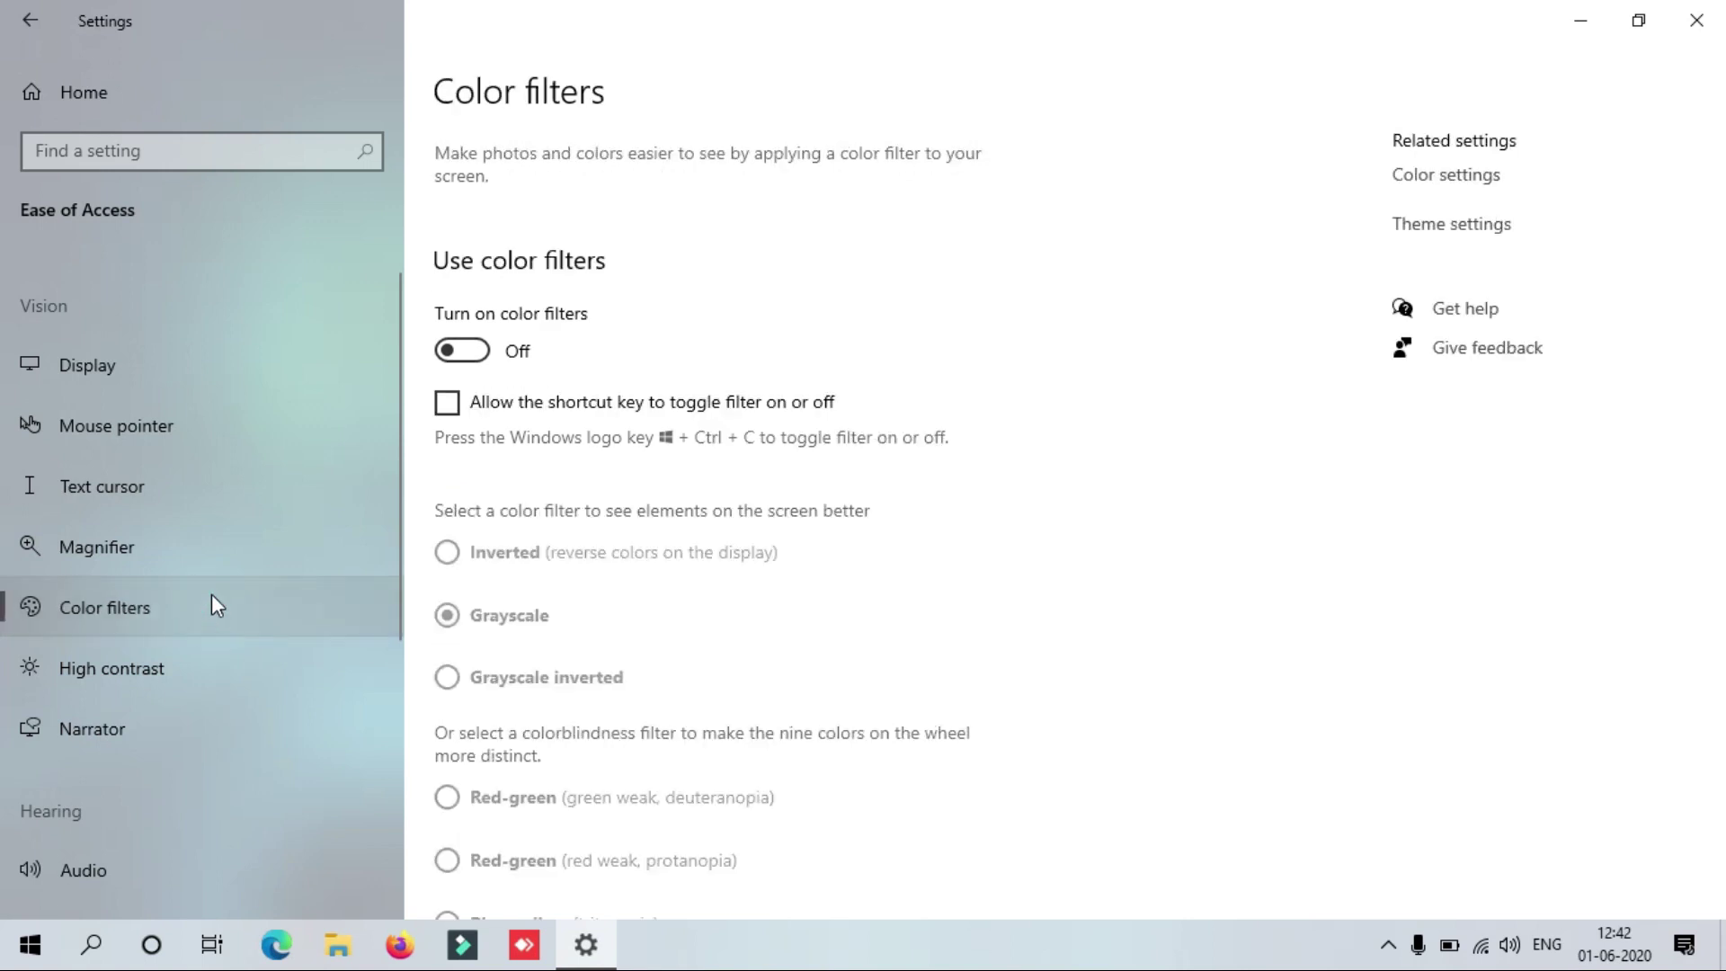
click(218, 543)
click(207, 462)
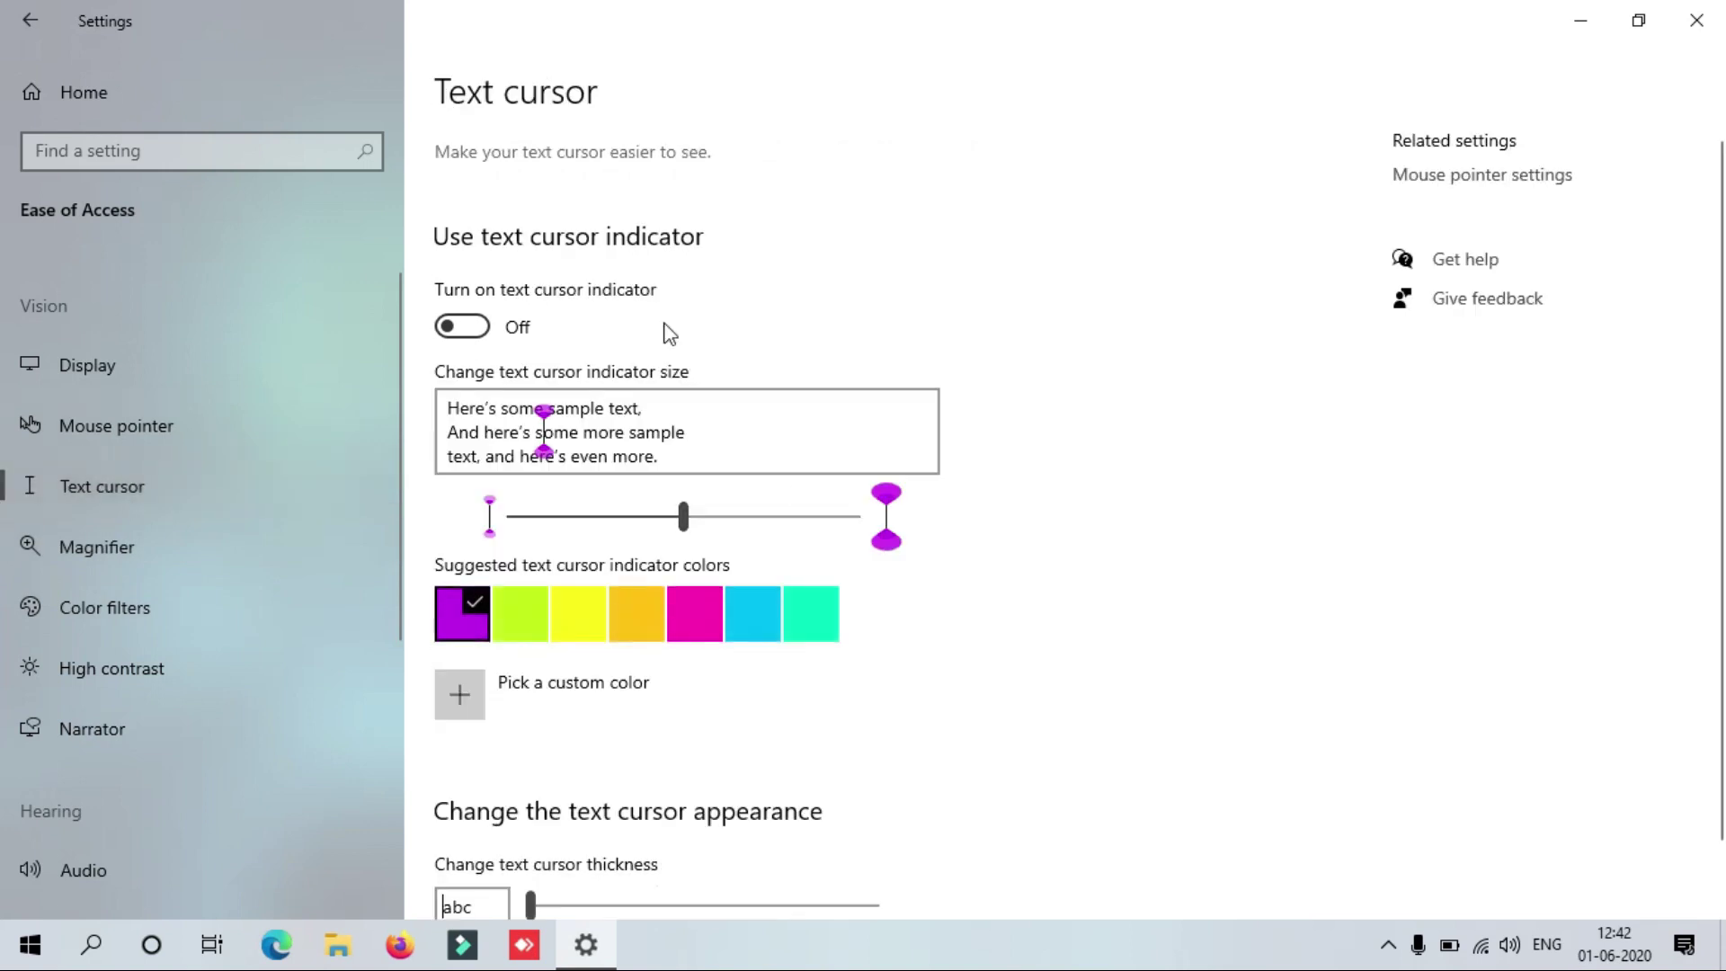
- Turn on the text cursor indicator and set its color to magenta, keeping the size at the middle of the range
click(509, 328)
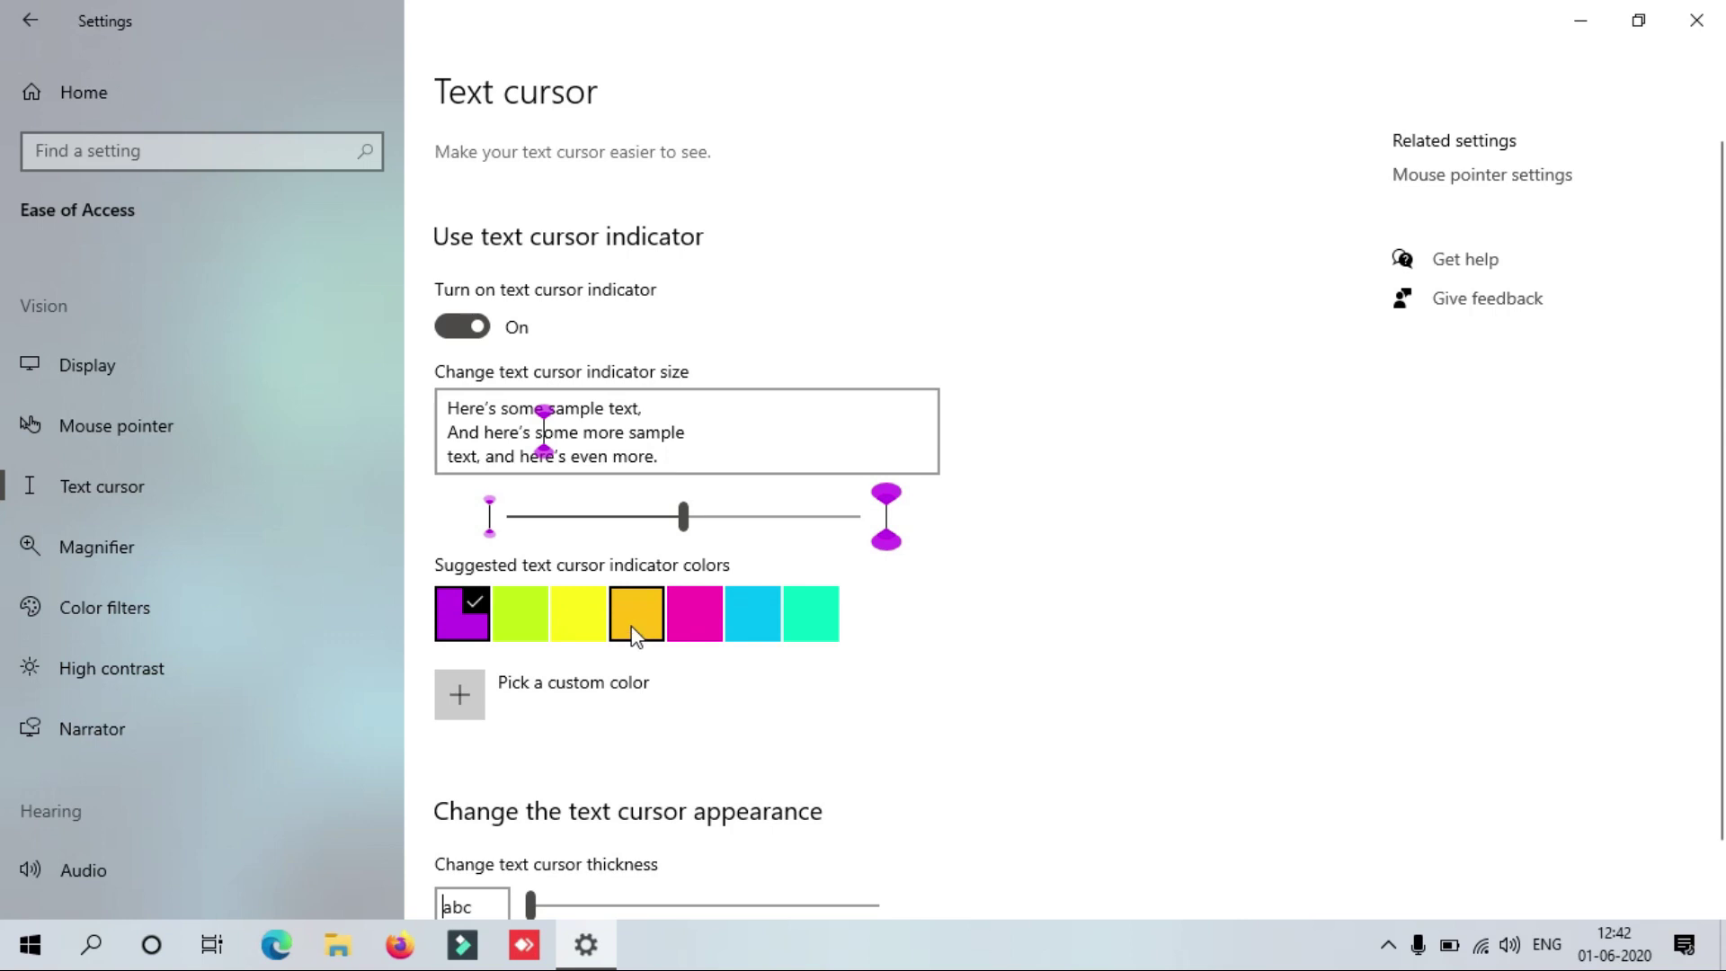
click(677, 616)
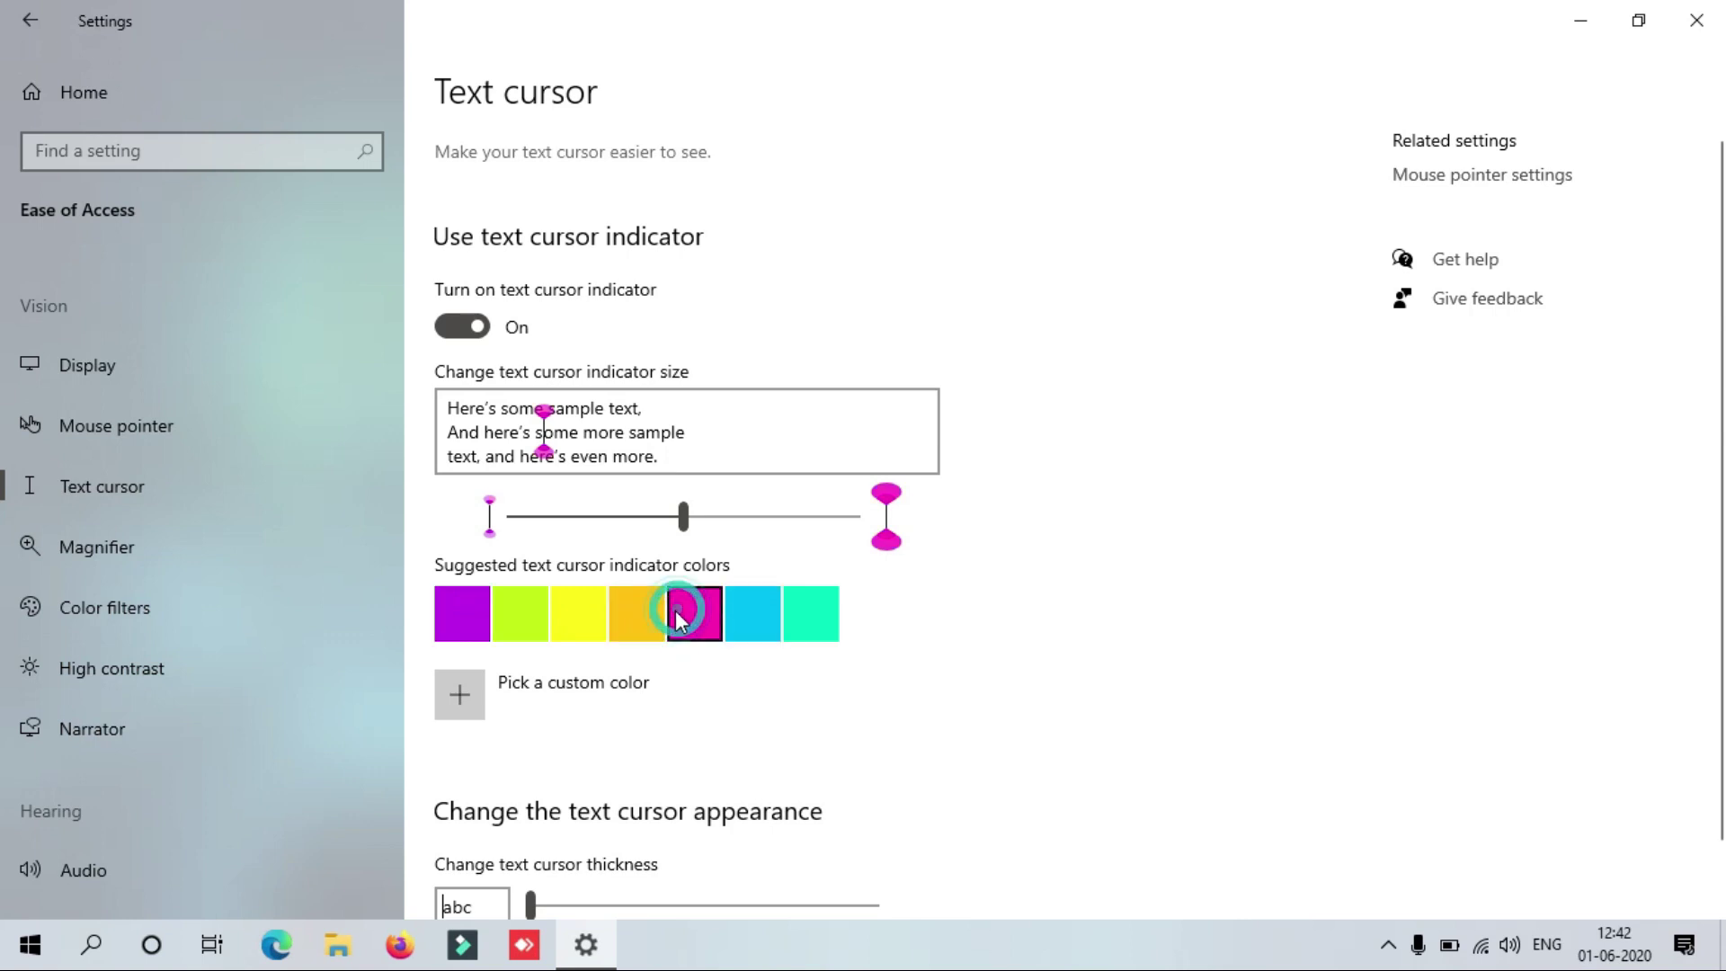
click(682, 519)
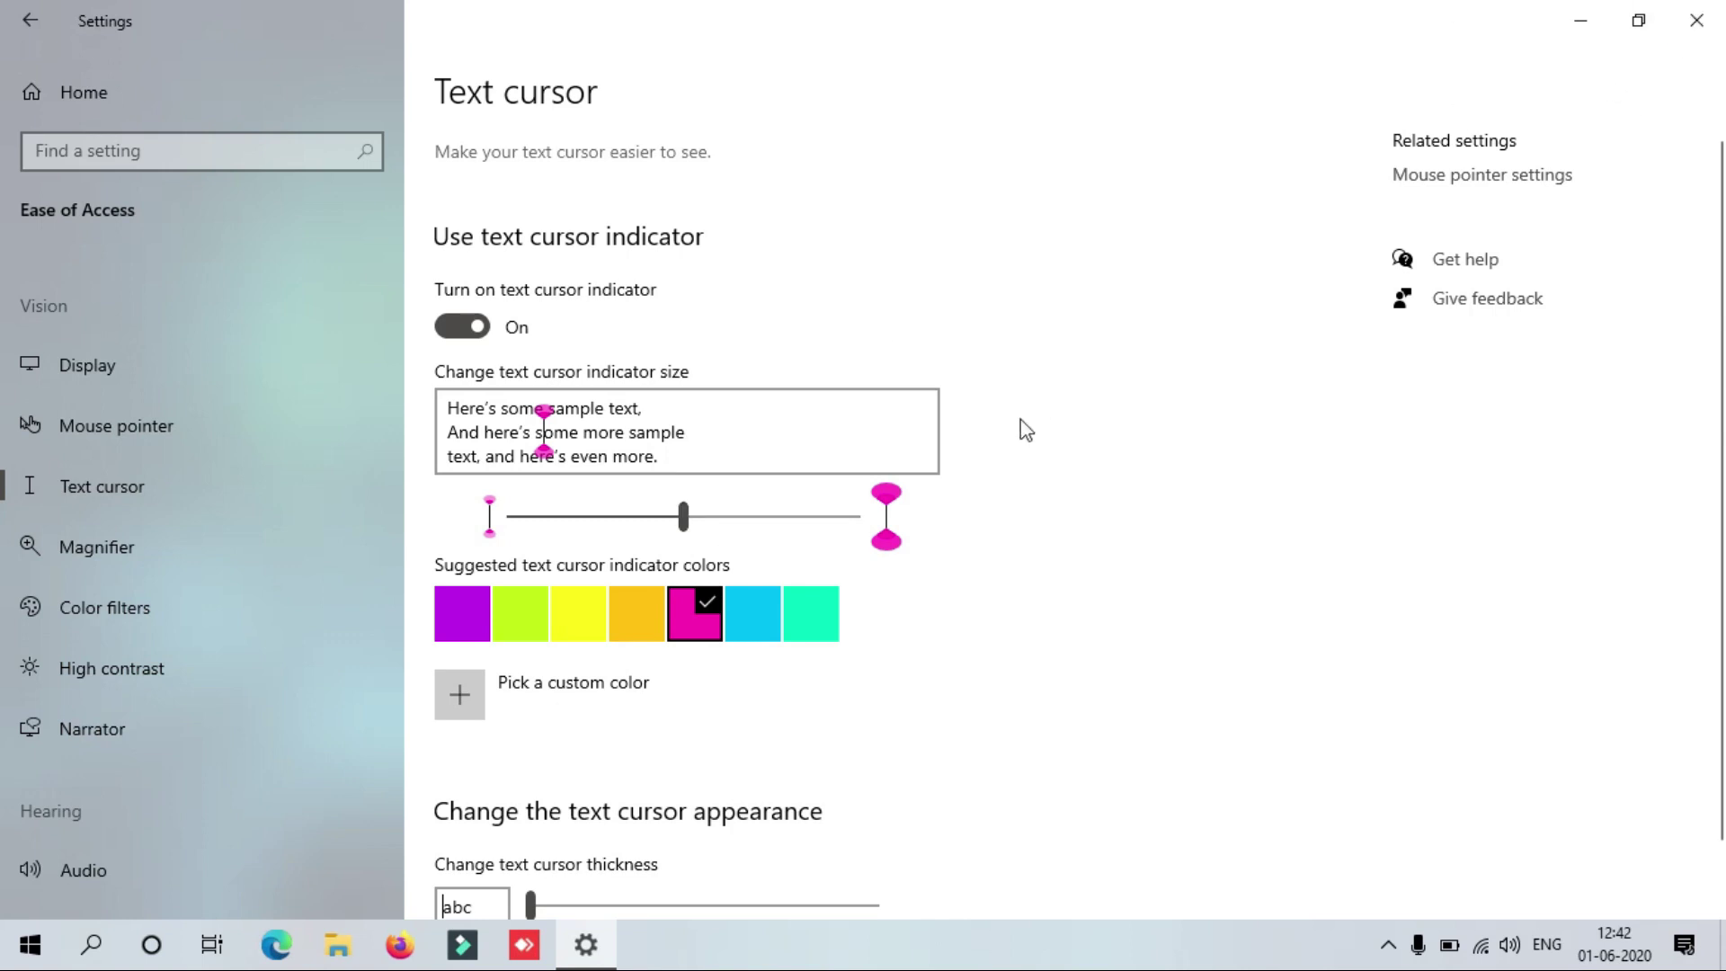
- Set the text cursor thickness to about one sixth of the range and minimize the Settings window
scroll(989, 503, down, 2)
click(583, 826)
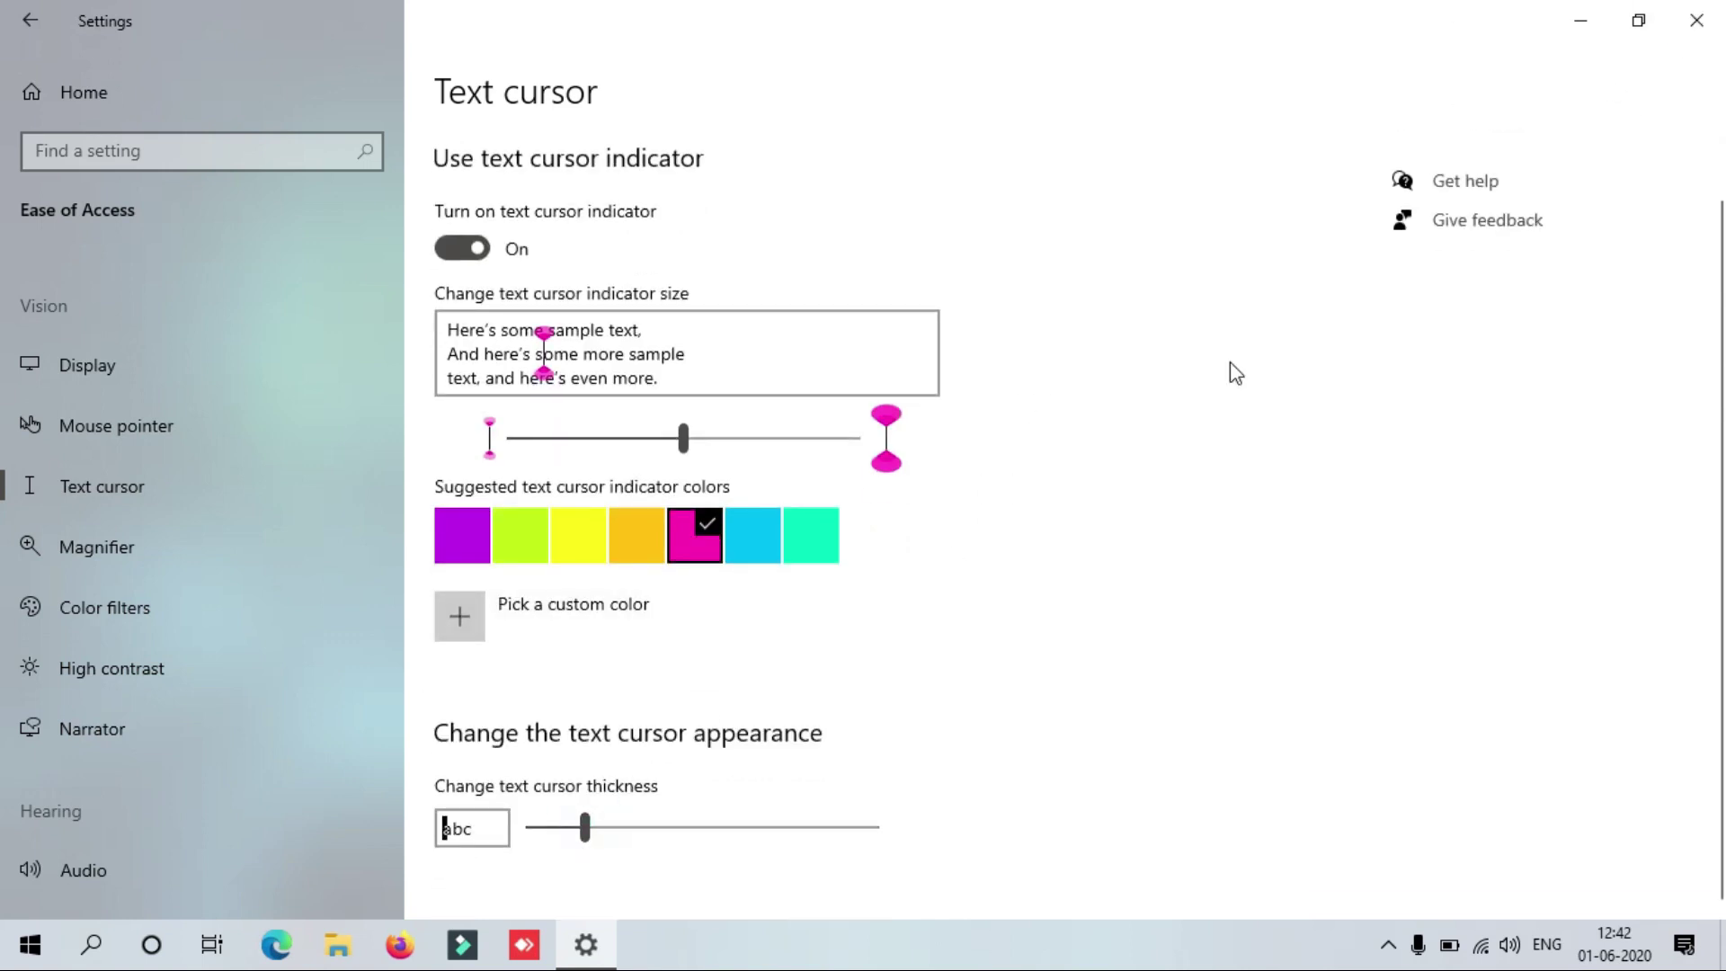
click(1580, 20)
- Launch WordPad by replacing the command in the Run dialog with "wordpad"
right_click(870, 216)
mouse_move(1099, 239)
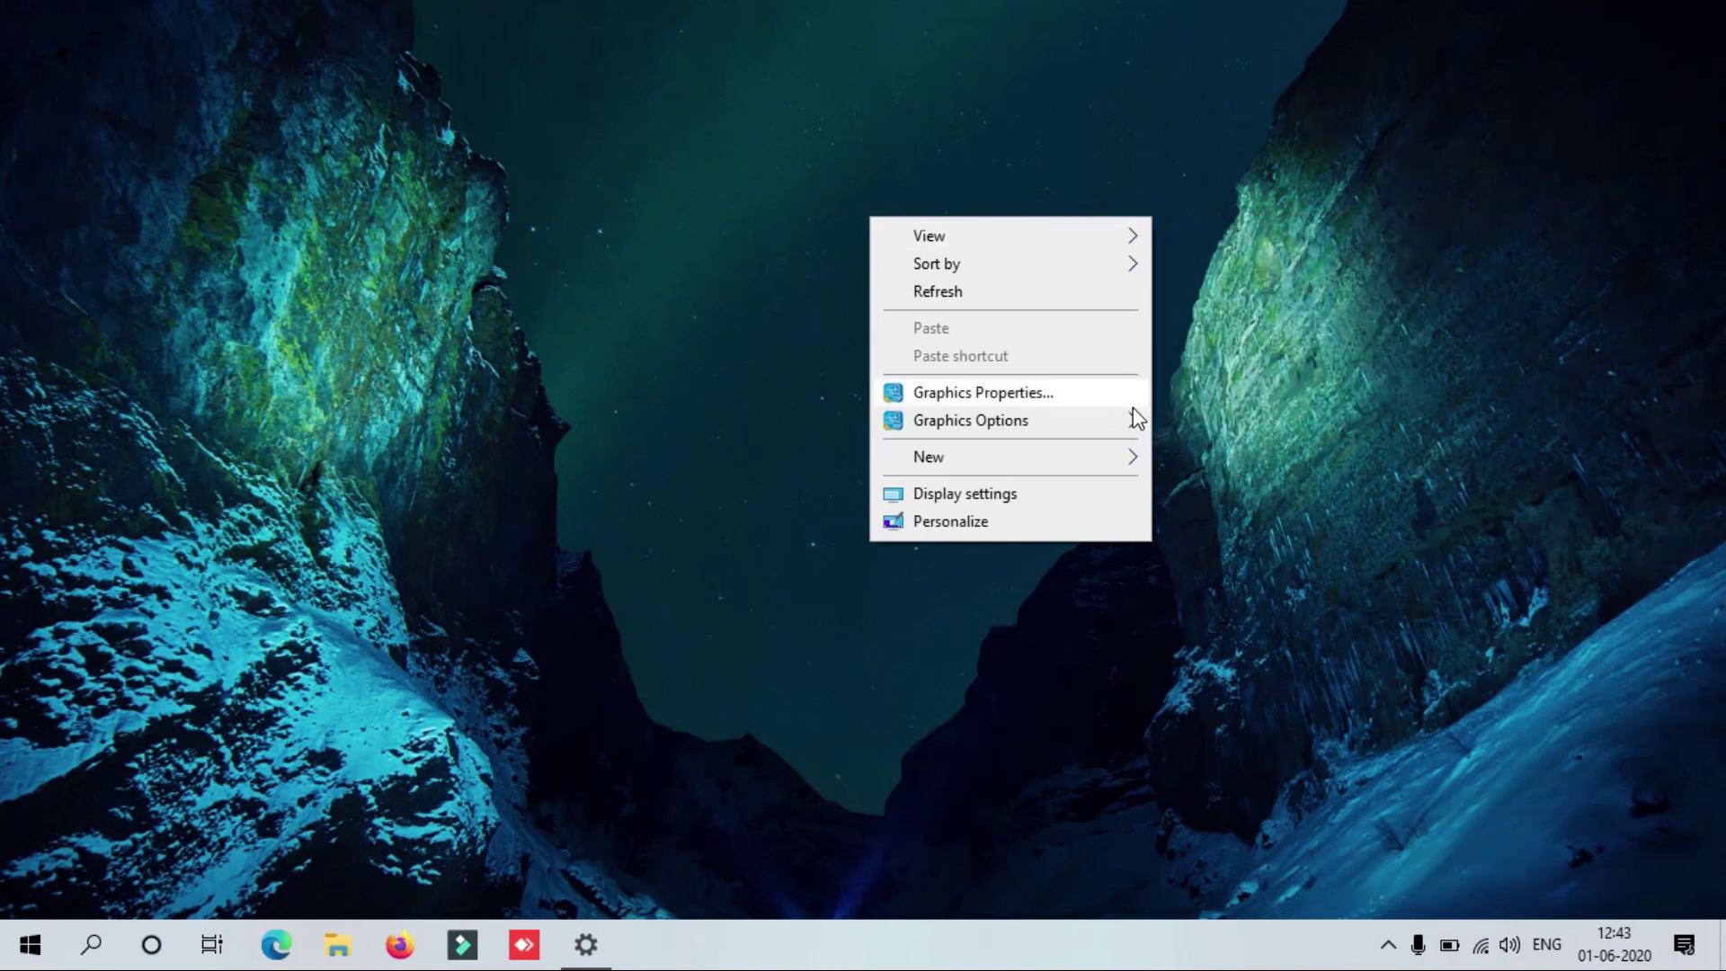
key(super+r)
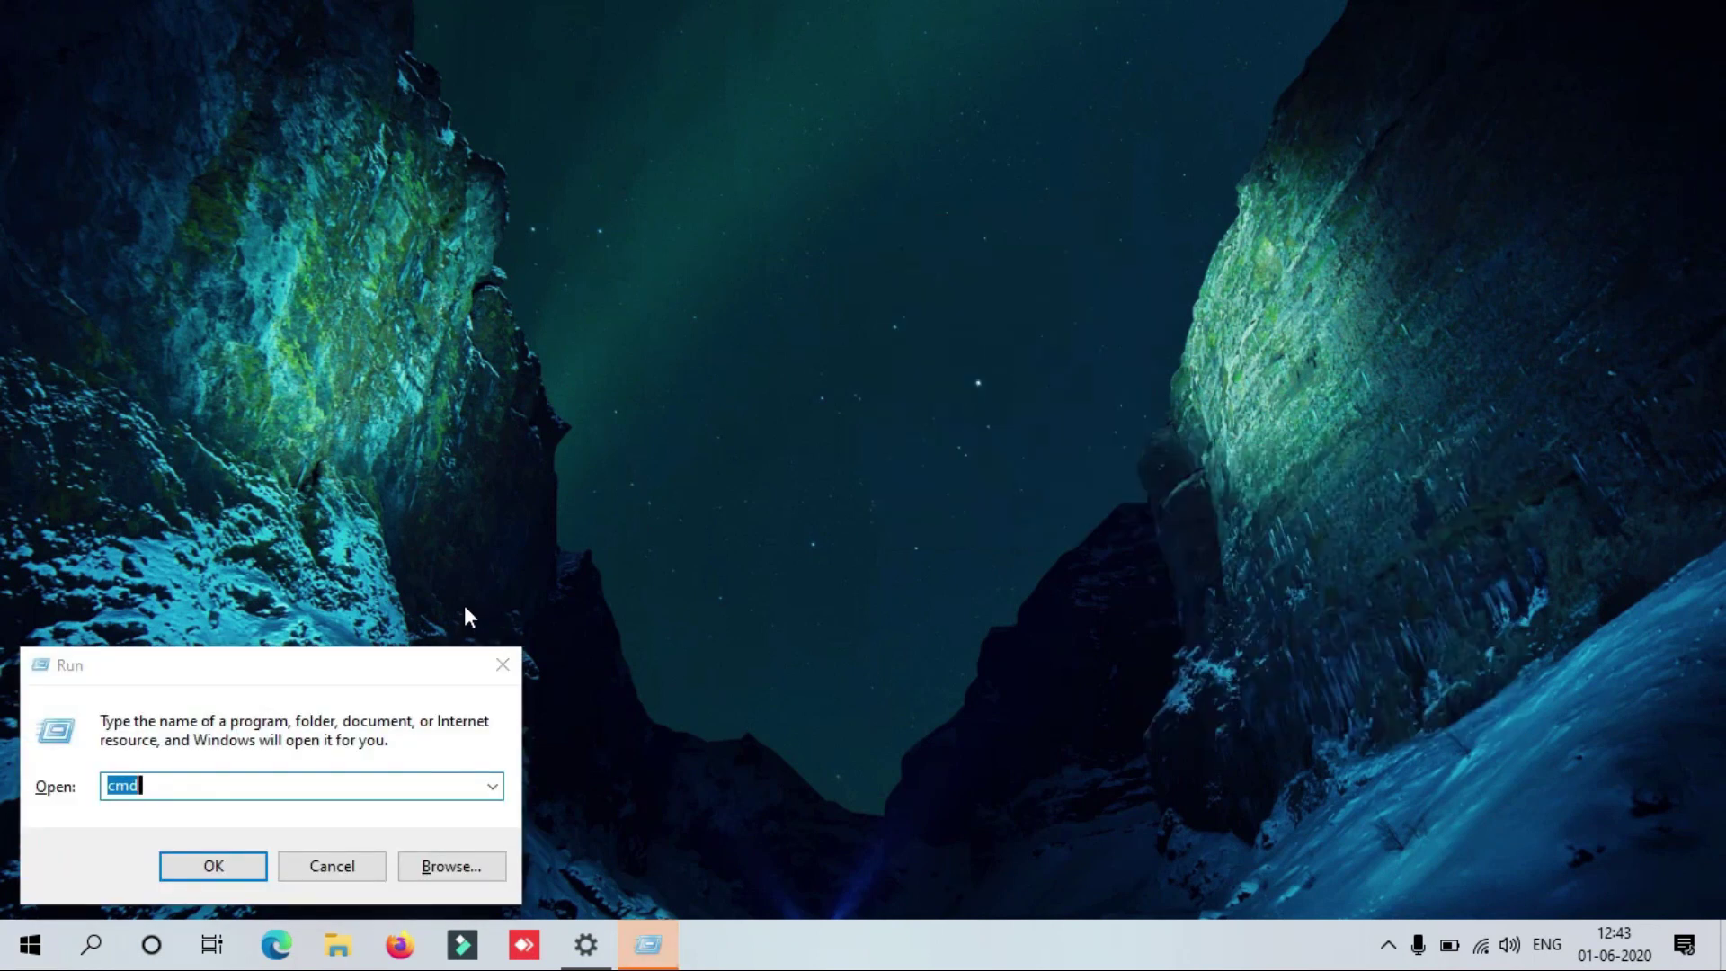
click(170, 787)
key(BackSpace)
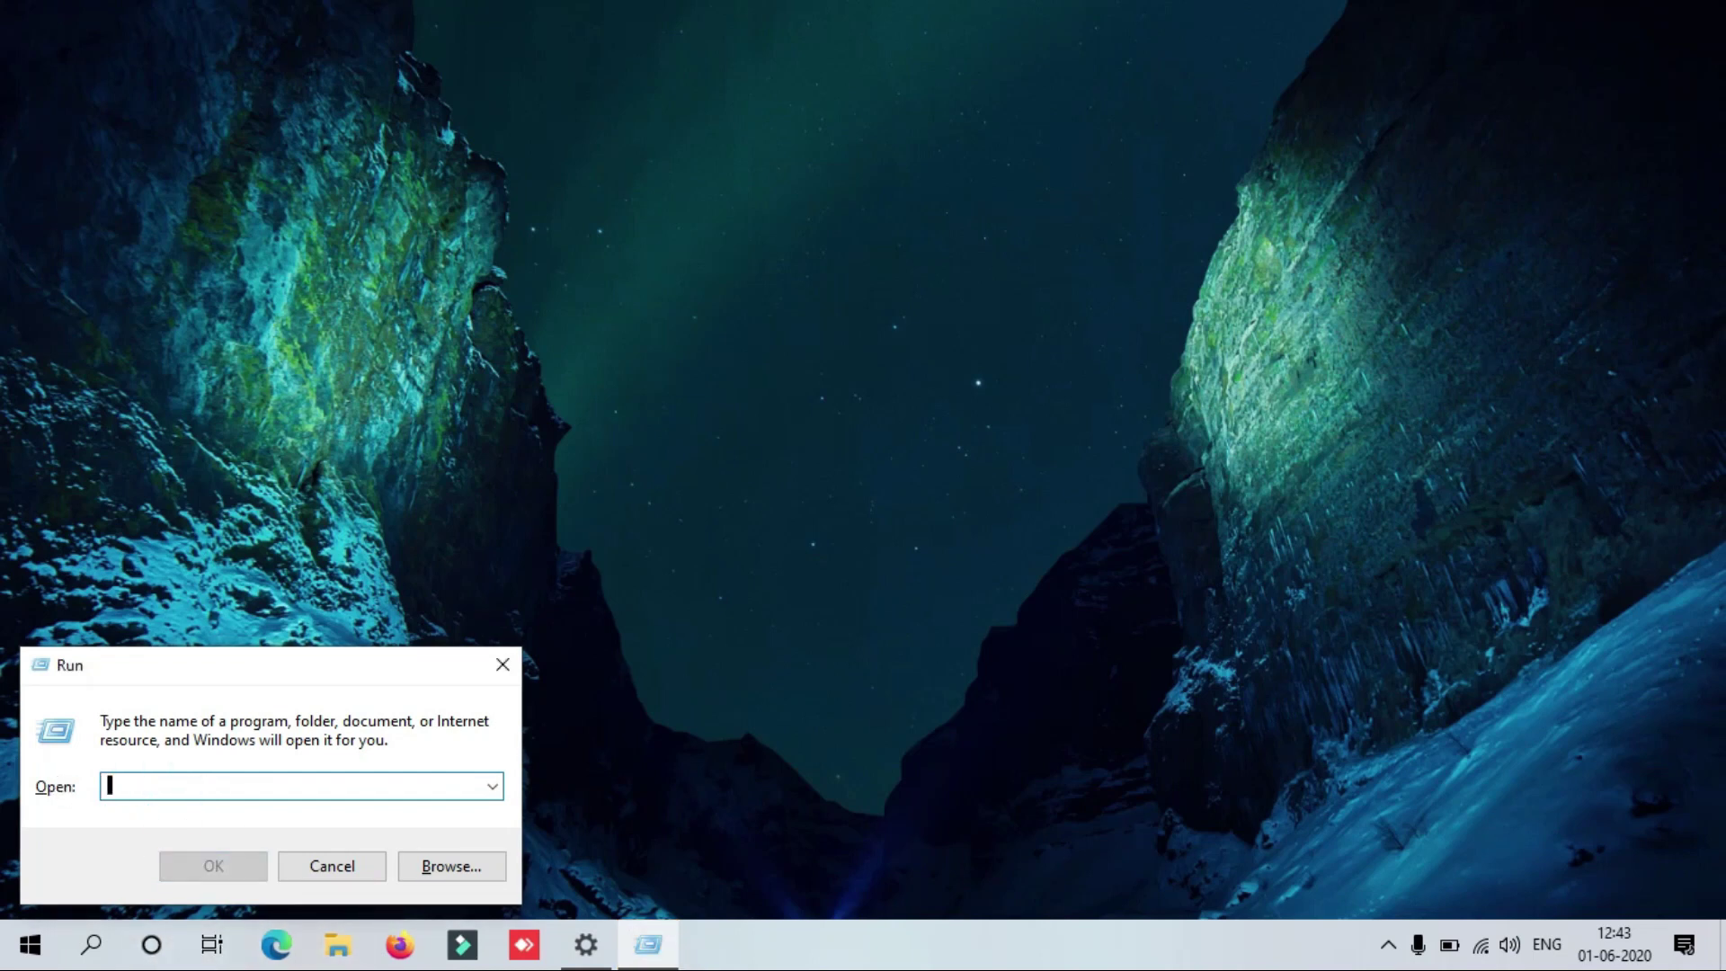
text(wordpa)
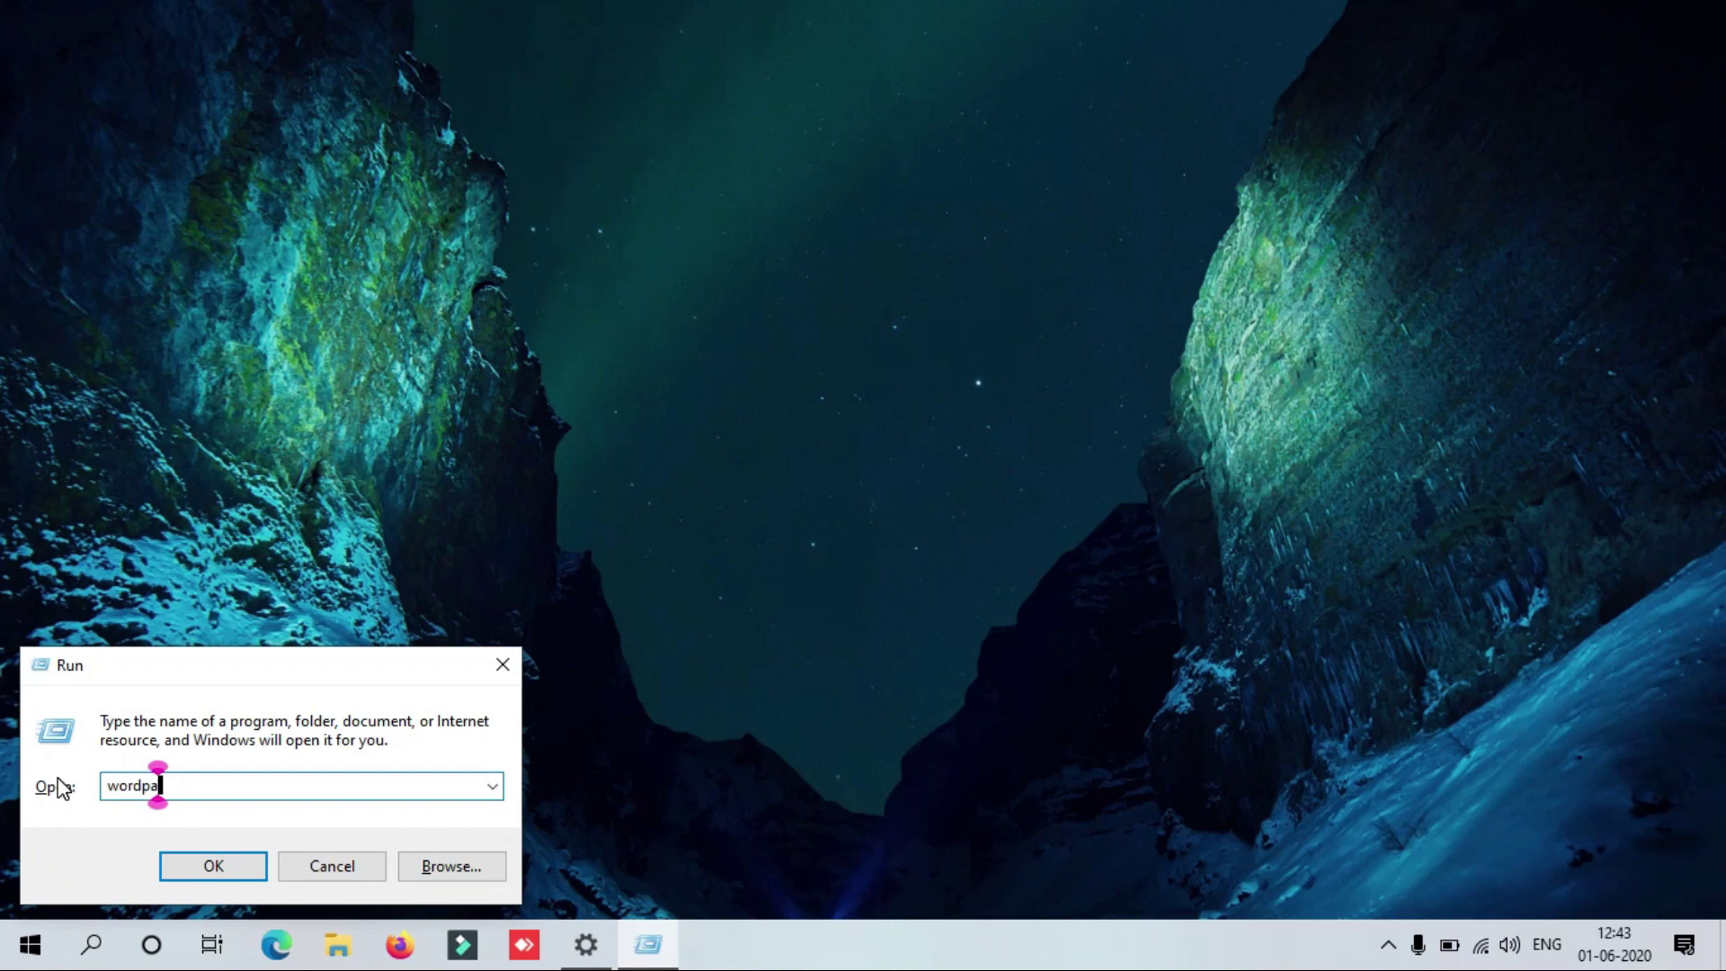
text(d)
key(Return)
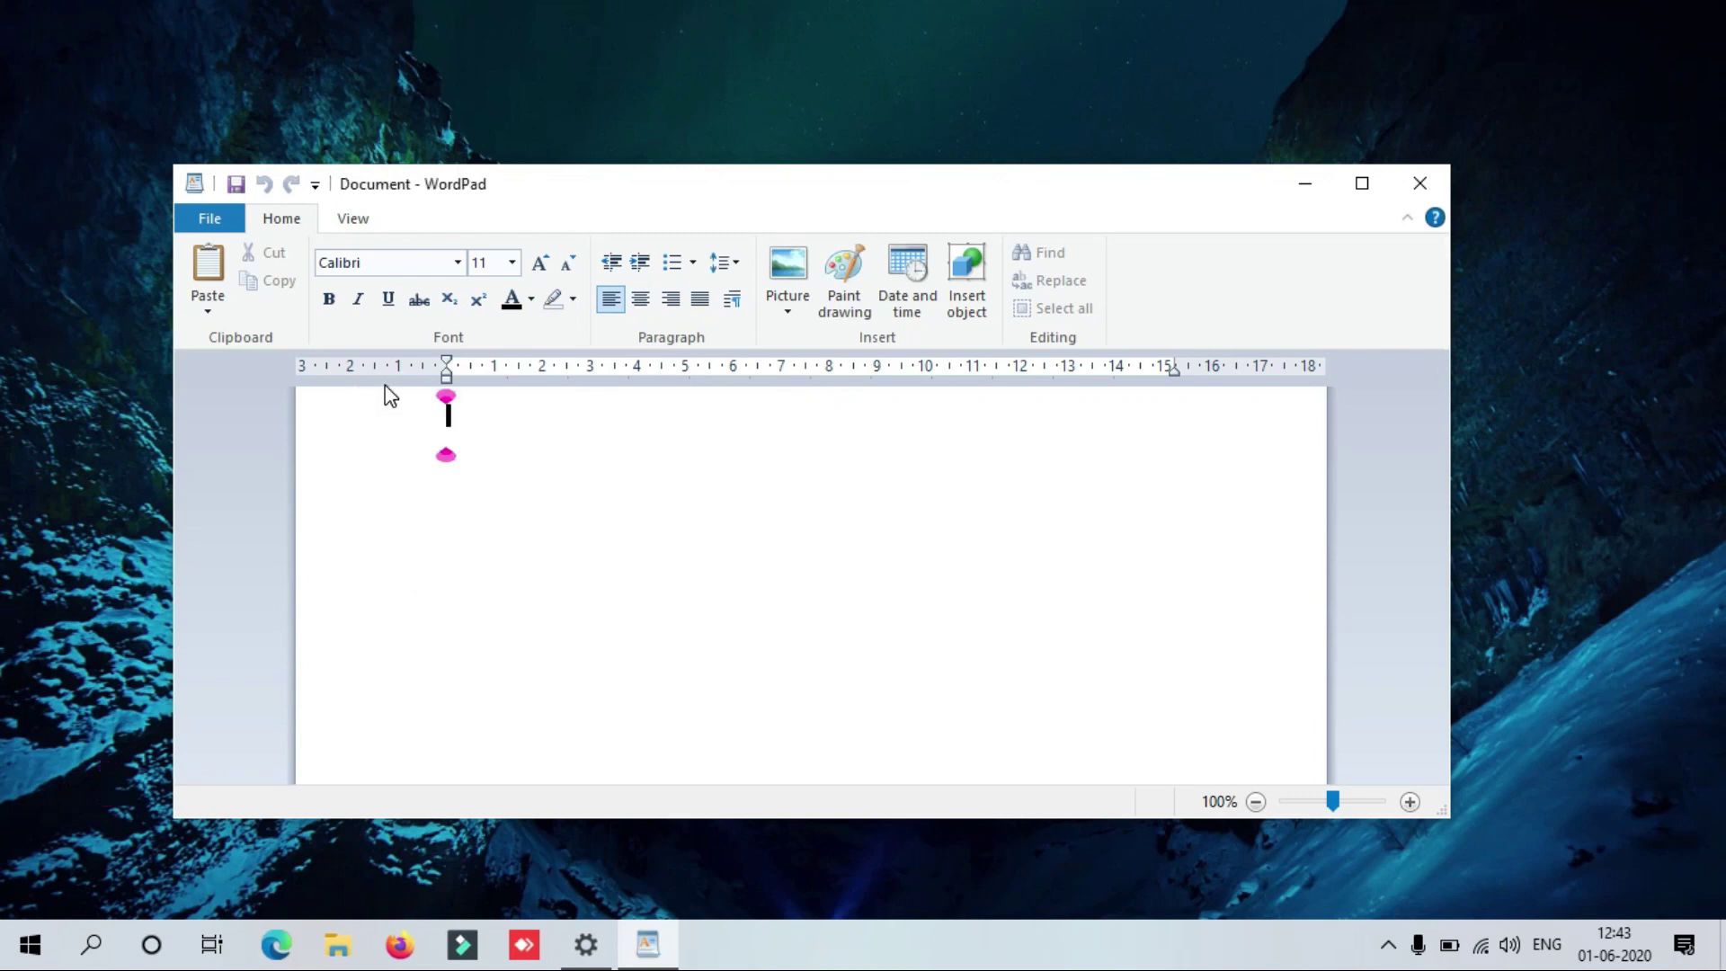
- Enter a line of random letters in the blank document to try out the text cursor indicator, and close WordPad
text(ngfgf)
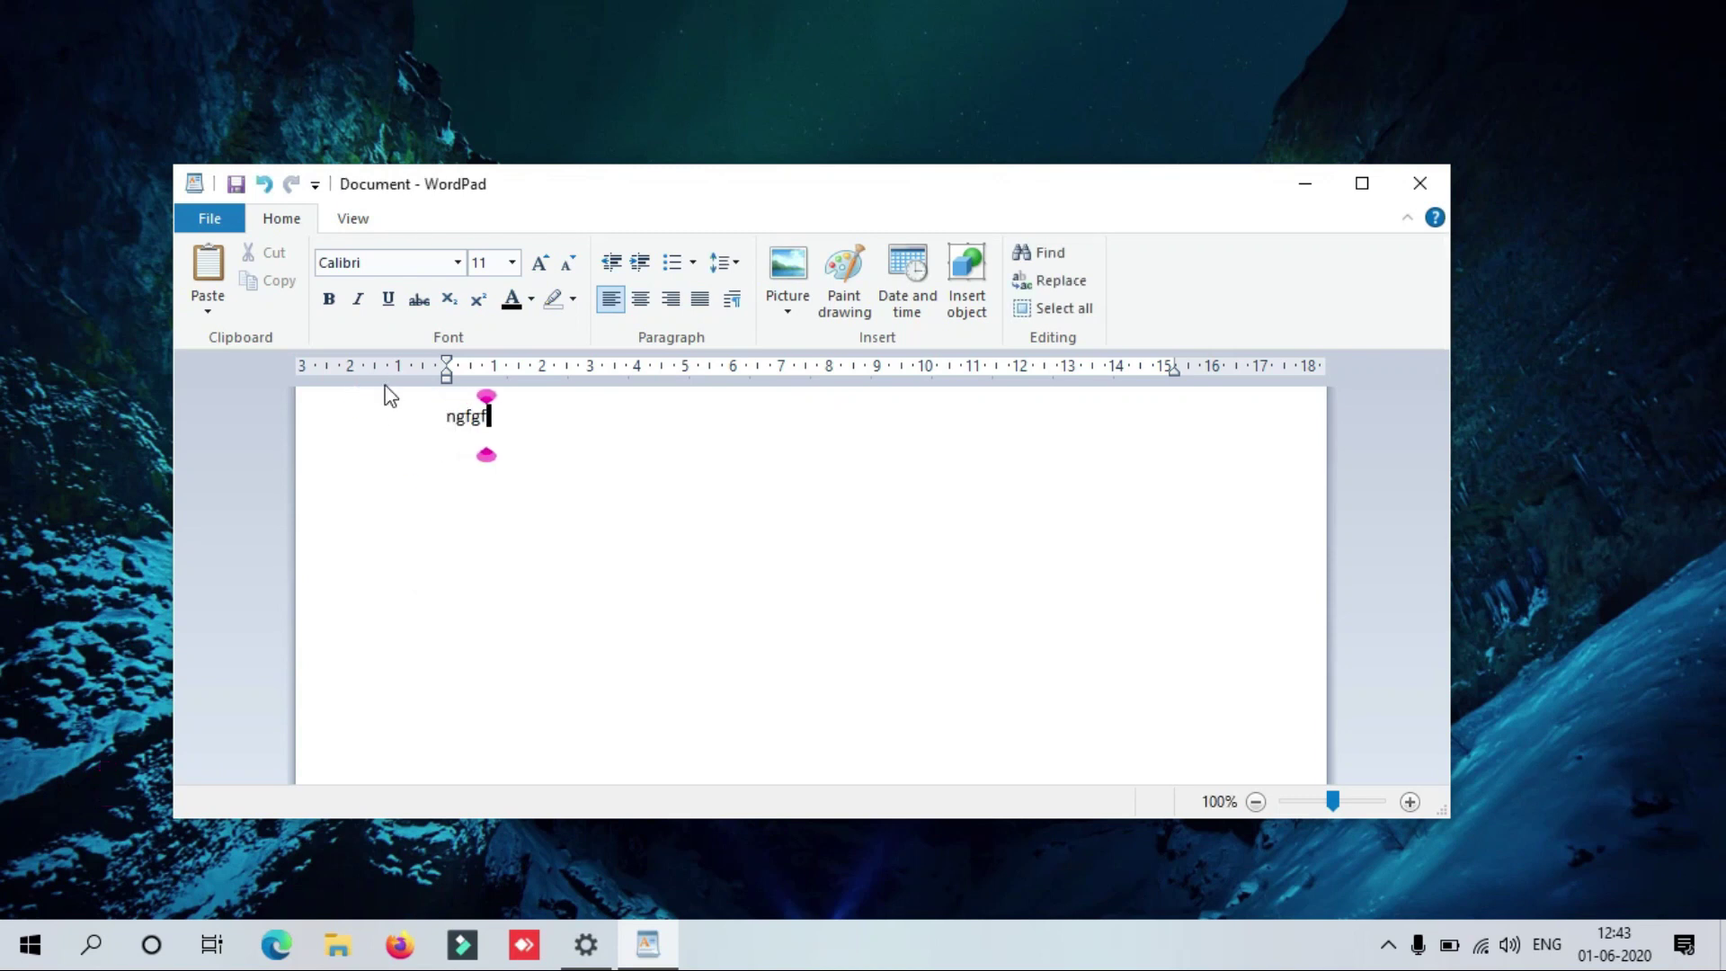
text(fflfbfffgmnlgngnnfnflfnf)
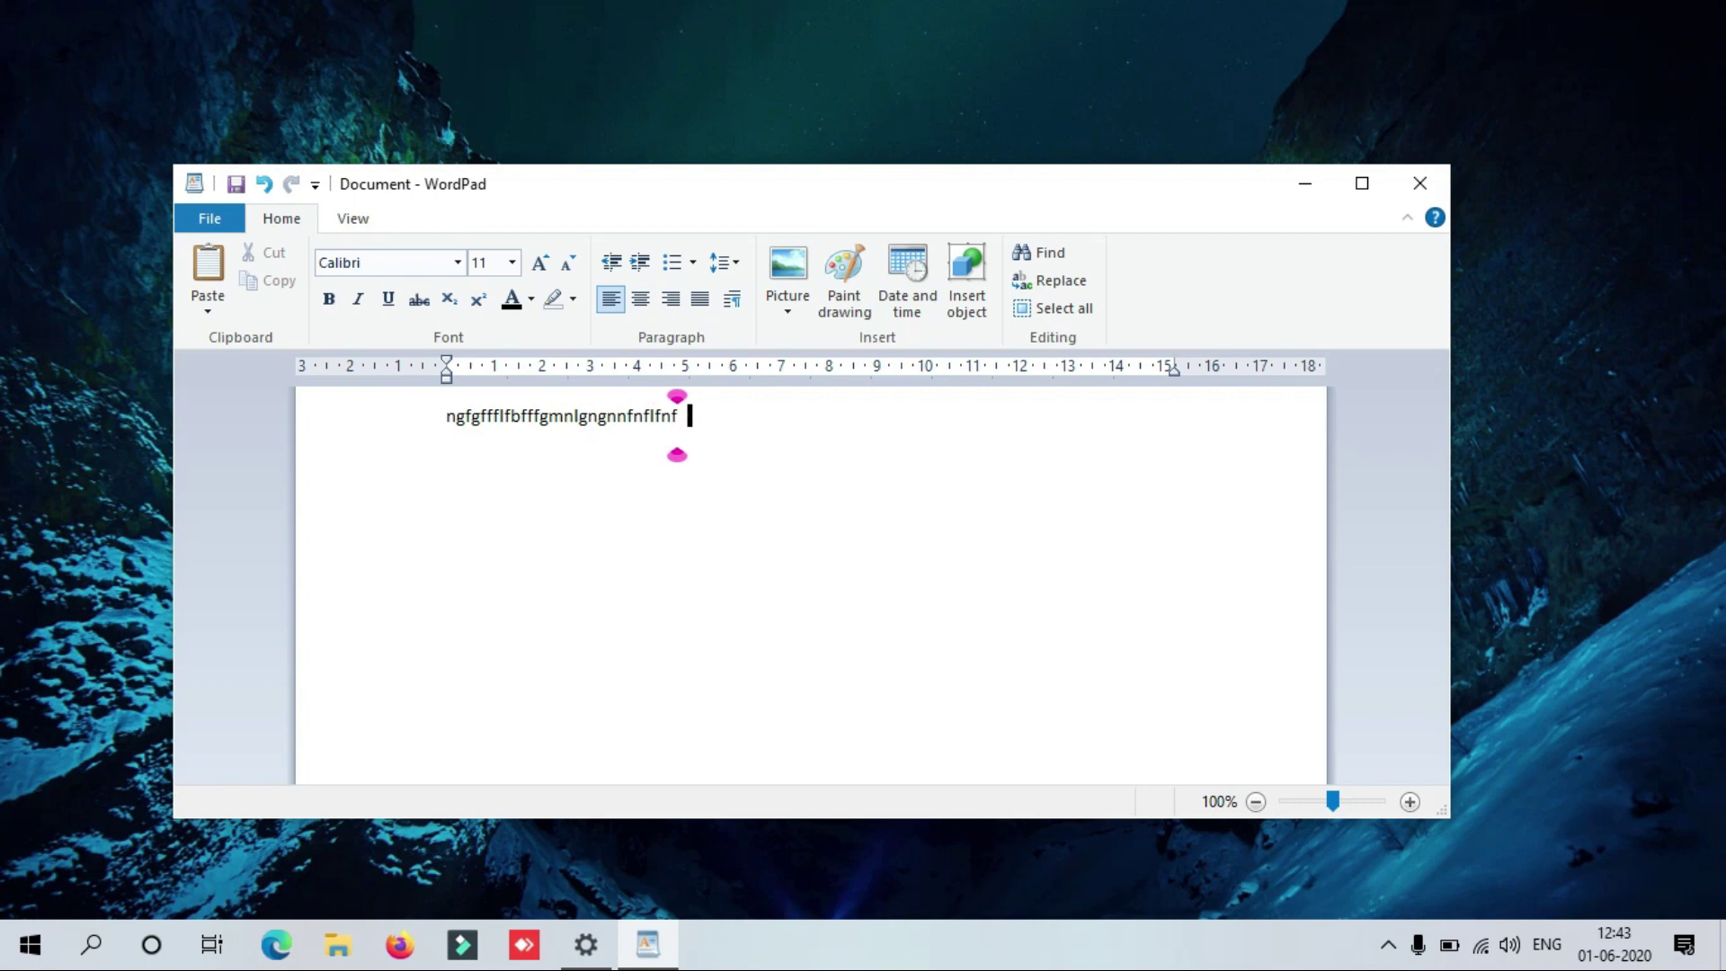
text(nmgfjffmlf)
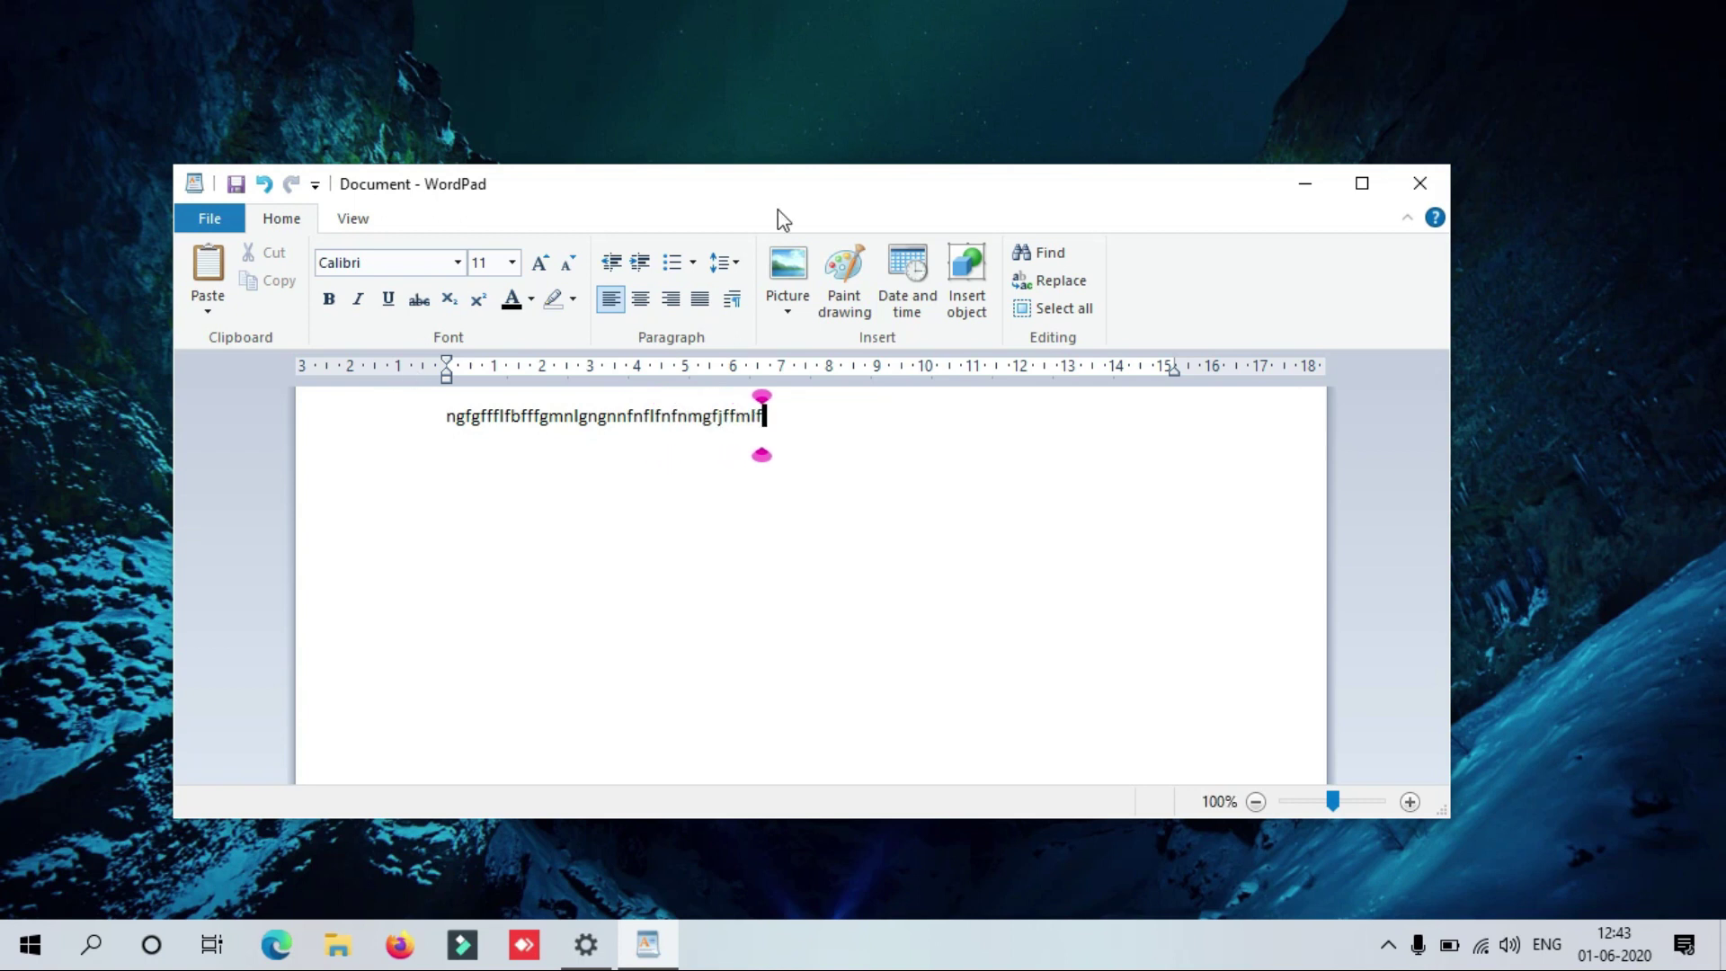
click(1409, 193)
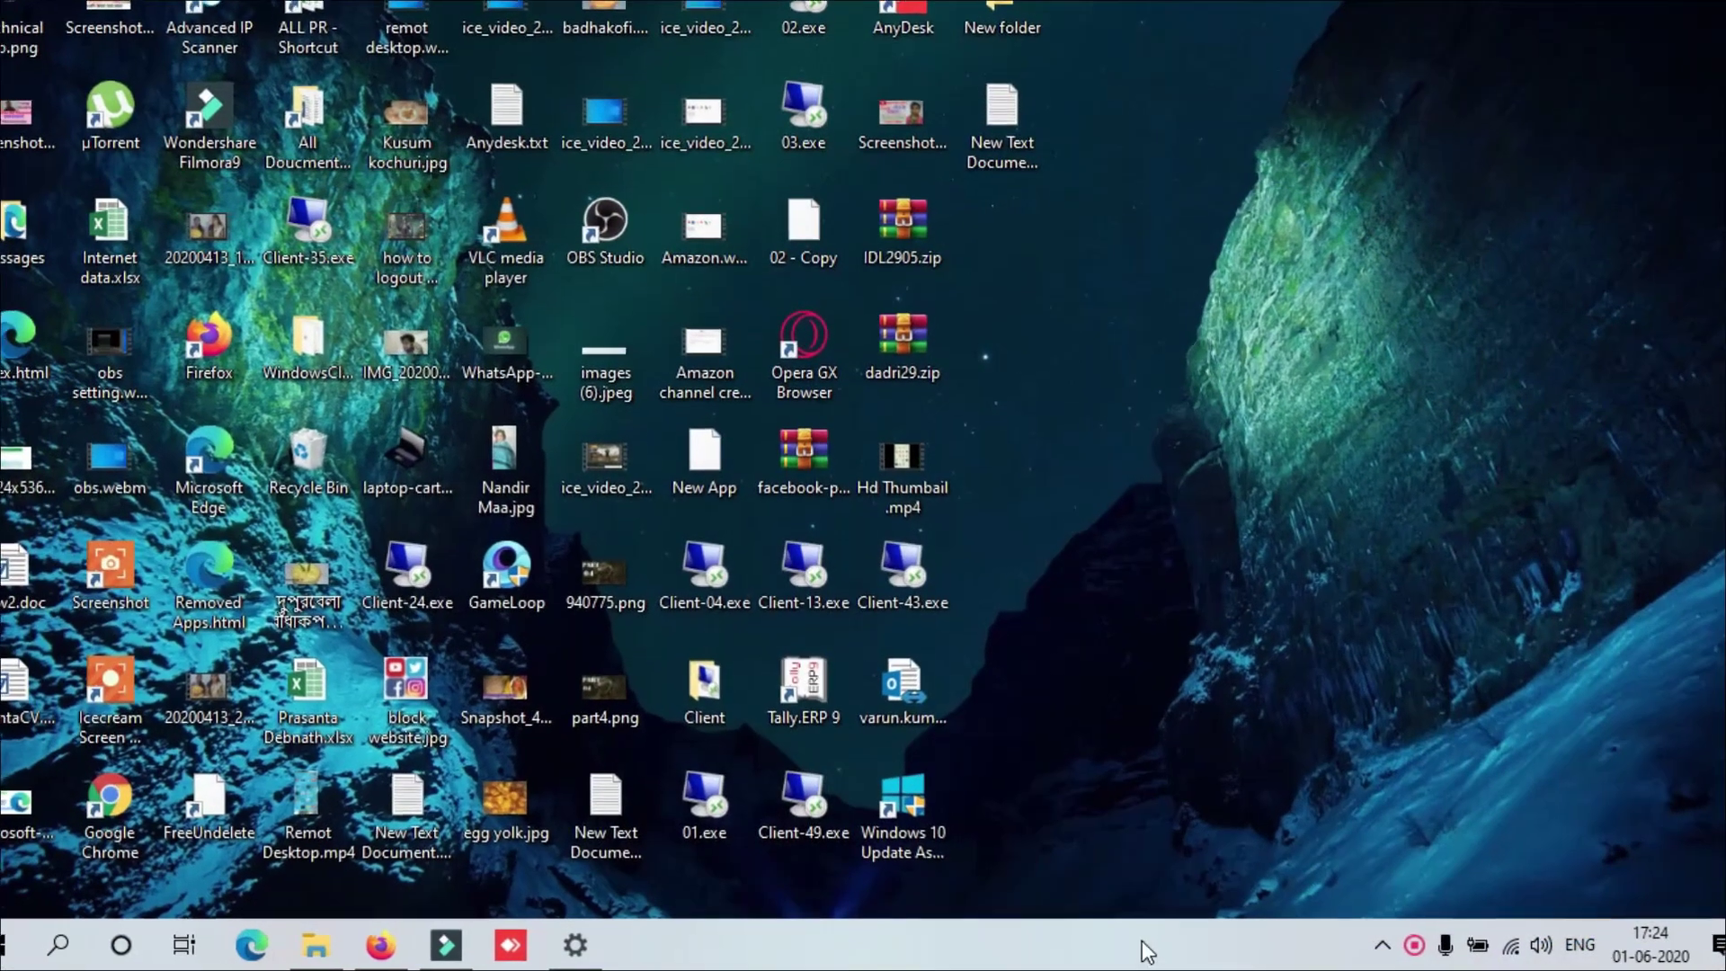
- Open Task Manager from the taskbar's options
right_click(1152, 942)
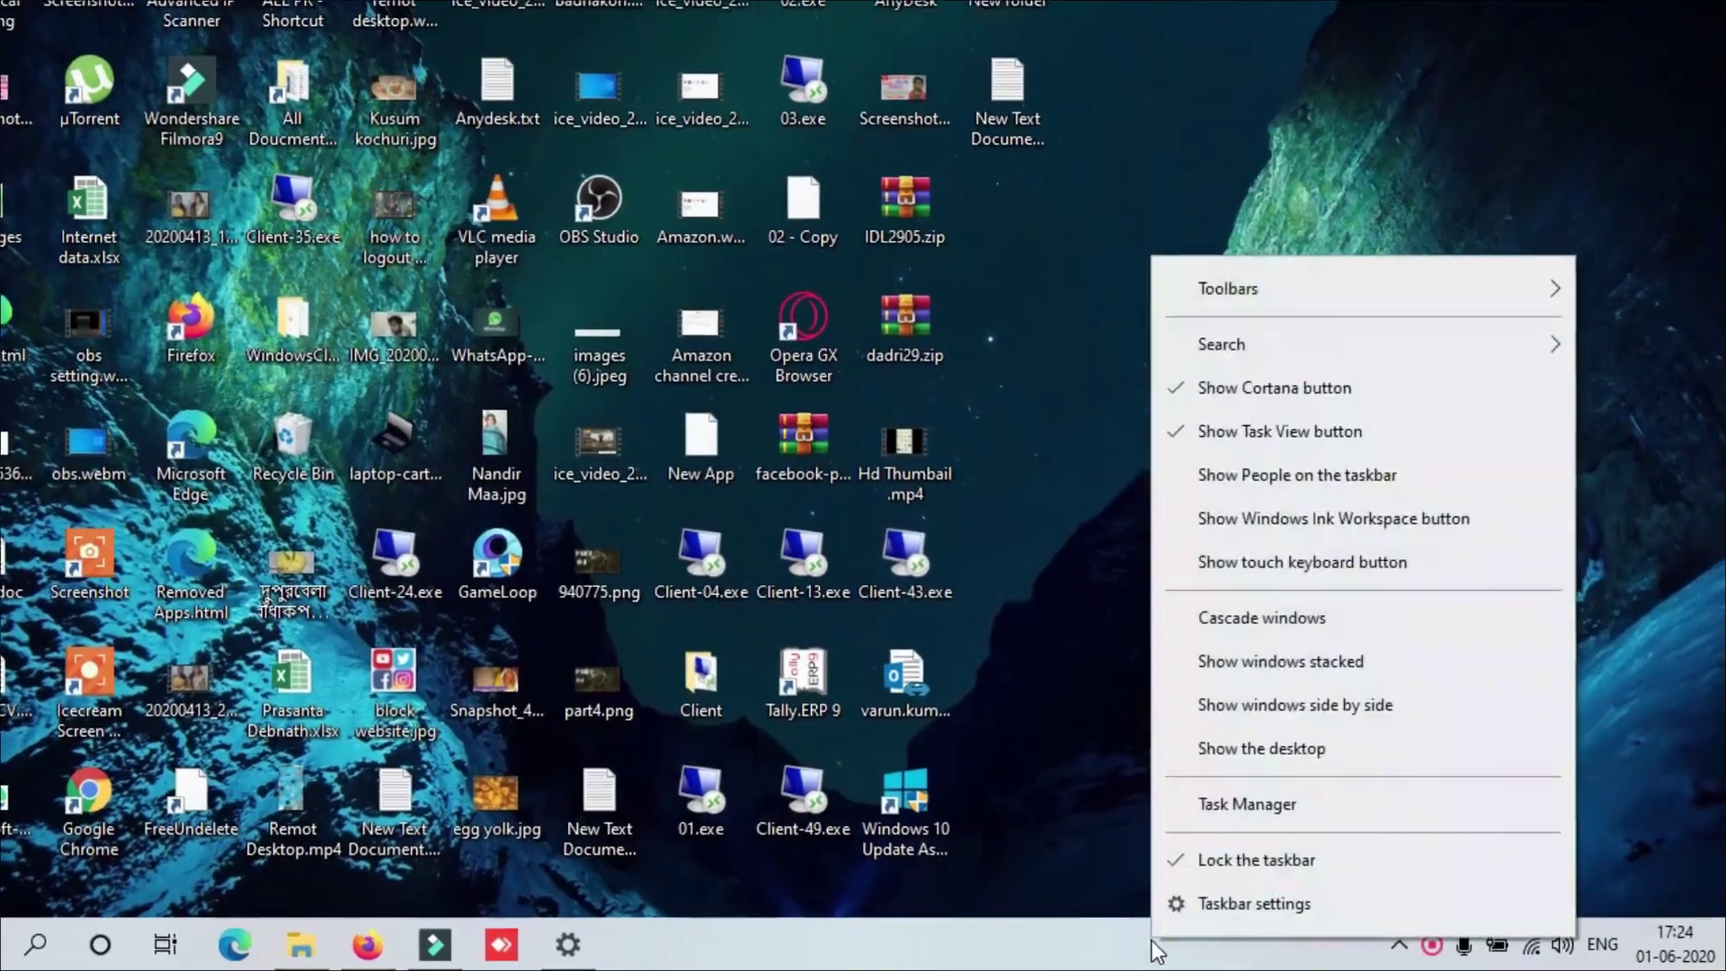
click(1258, 797)
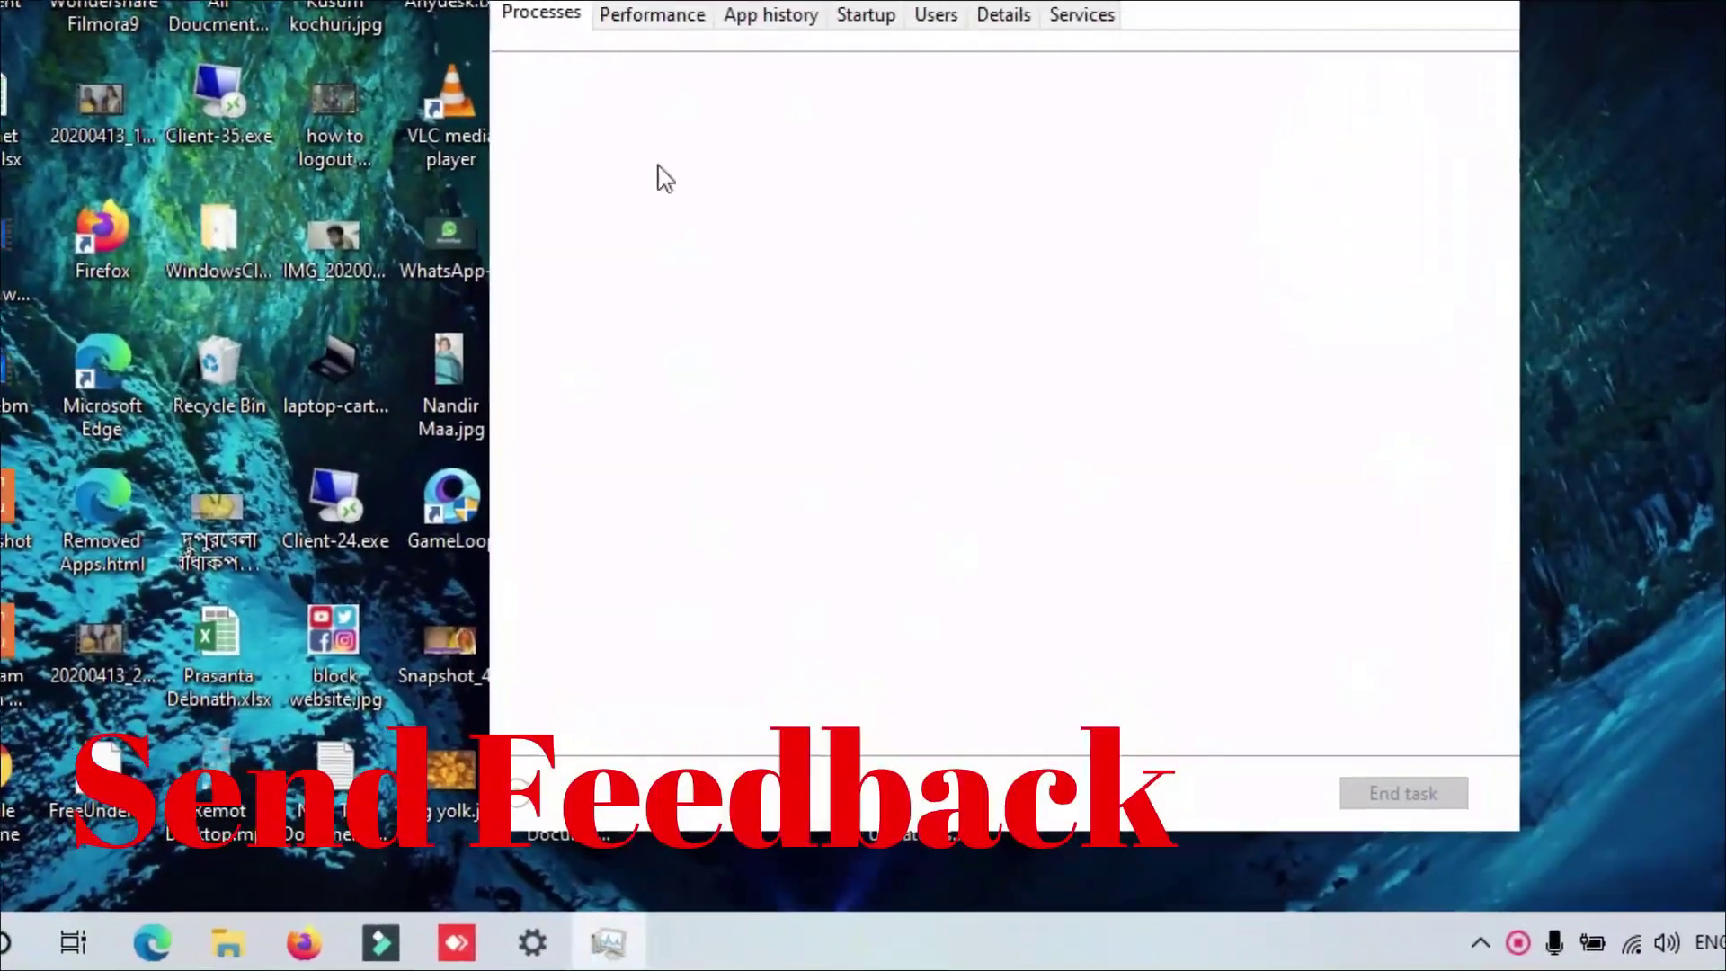